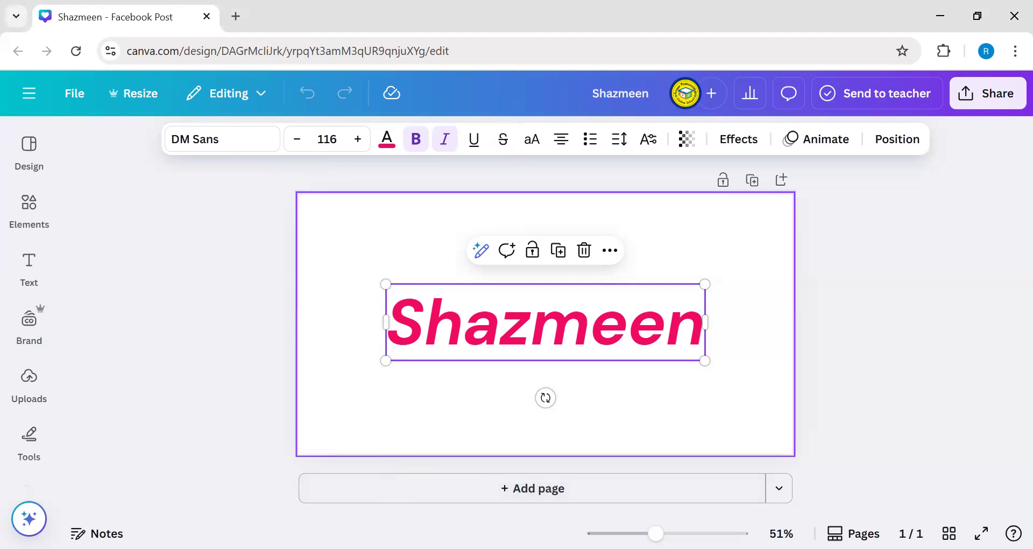
- Try DM Serif Display and Wedges, then set the name text's font to Helvetica World
left_click(220, 139)
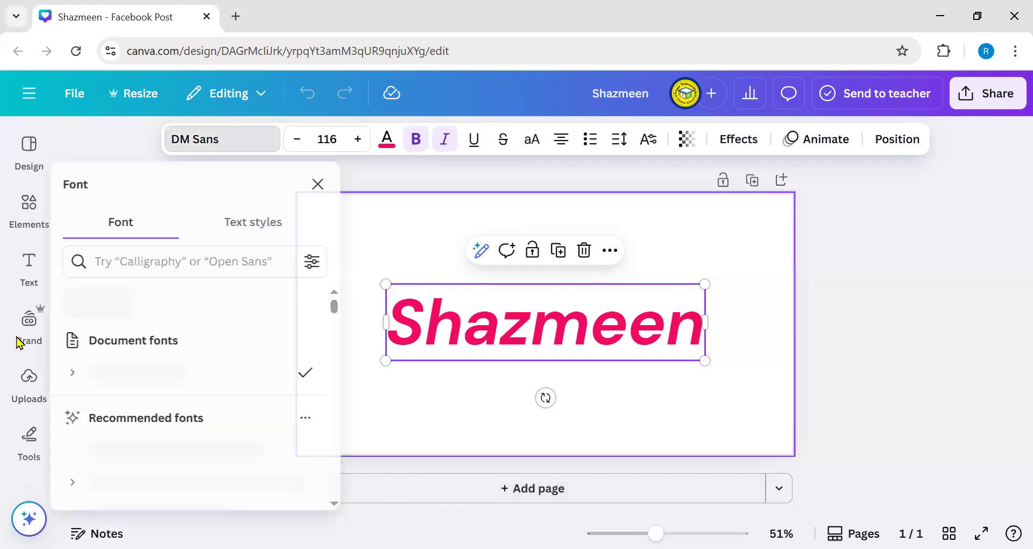
left_click(189, 378)
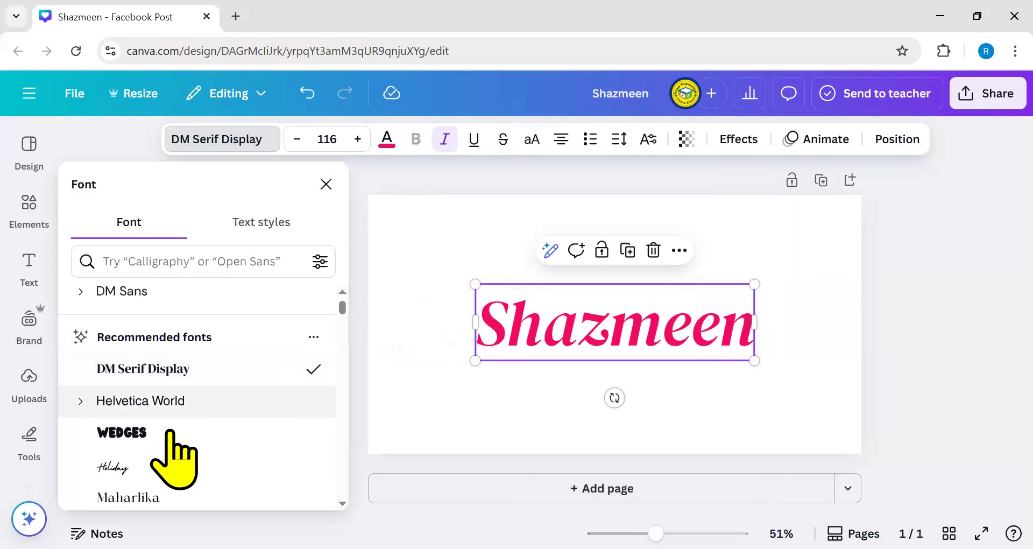
left_click(170, 433)
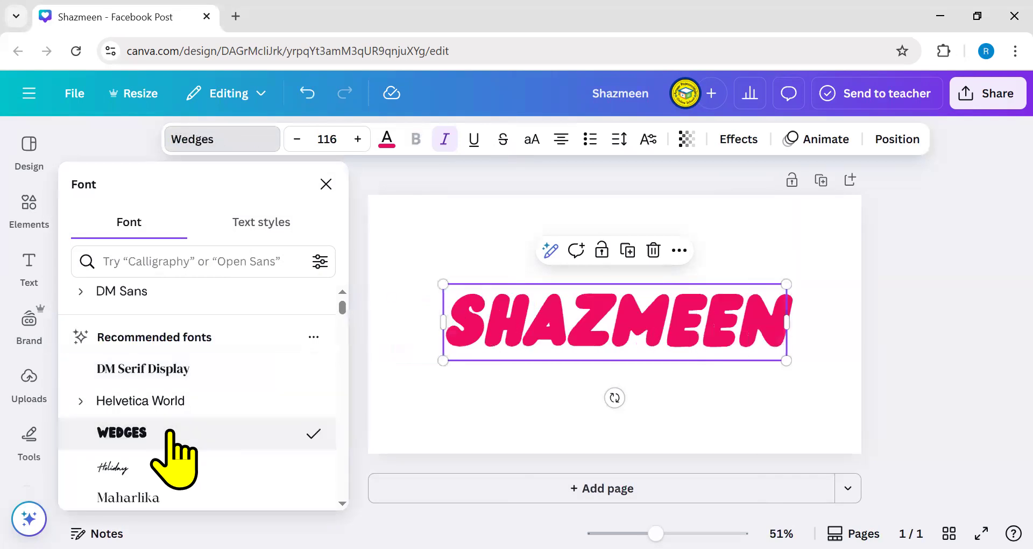
left_click(178, 377)
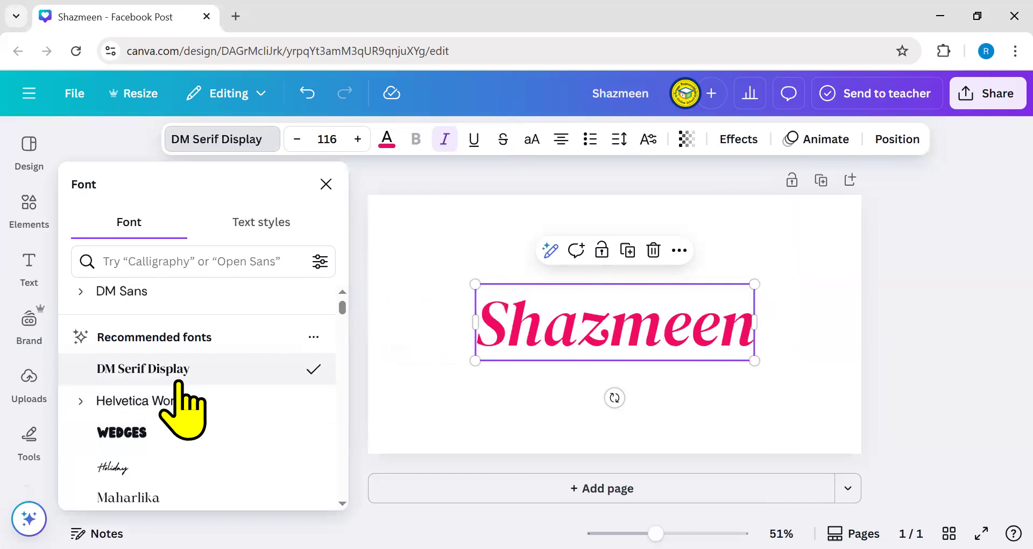
left_click(193, 405)
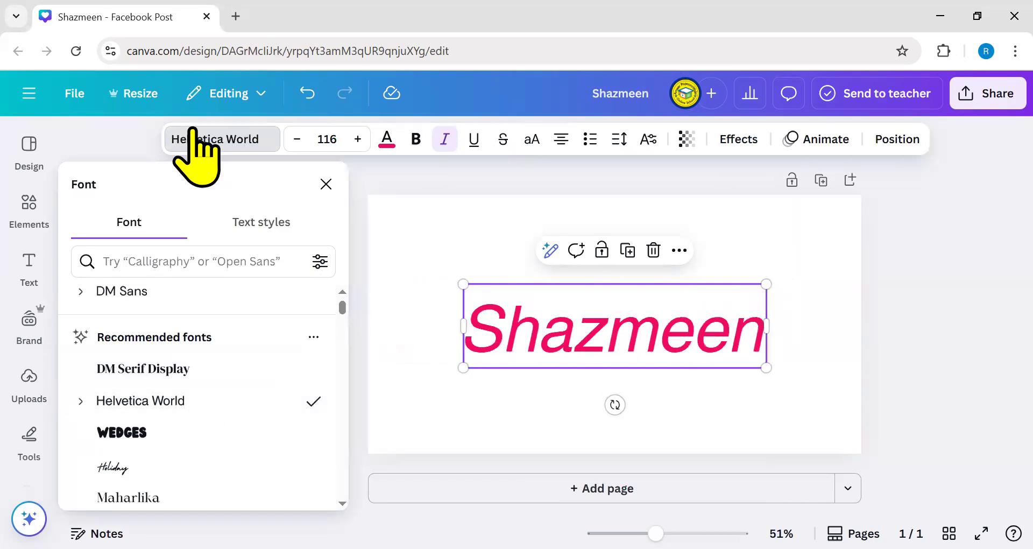
left_click(215, 140)
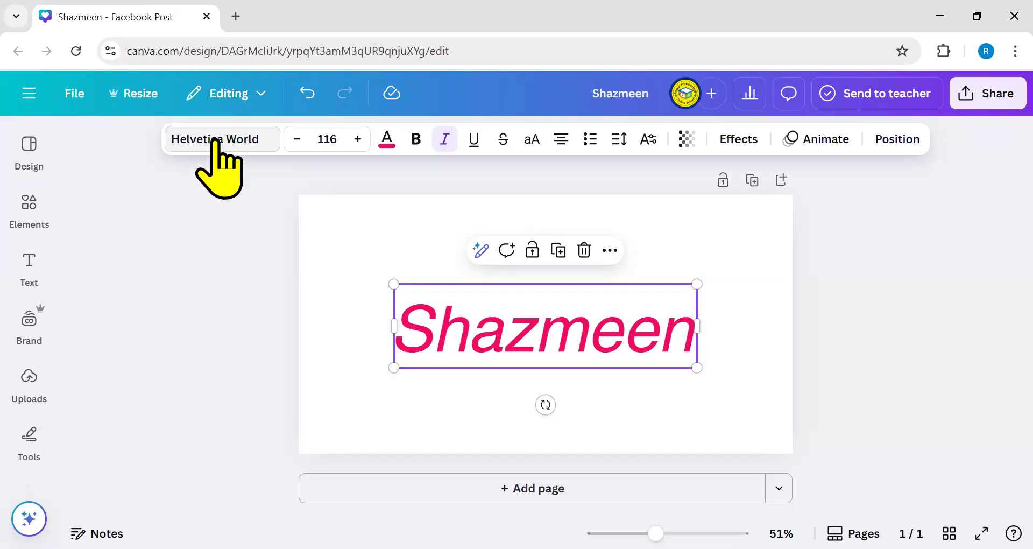
- Adjust the name text to font size 118 and nudge it slightly up and right
left_click(297, 139)
left_click(296, 139)
left_click(297, 139)
left_click(297, 139)
left_click(296, 139)
left_click(296, 139)
left_click(297, 138)
left_click(358, 139)
left_click(358, 139)
left_click(357, 138)
left_click(357, 139)
left_click(358, 139)
left_click(358, 139)
left_click(357, 138)
left_click(357, 139)
left_click(358, 139)
left_click(358, 139)
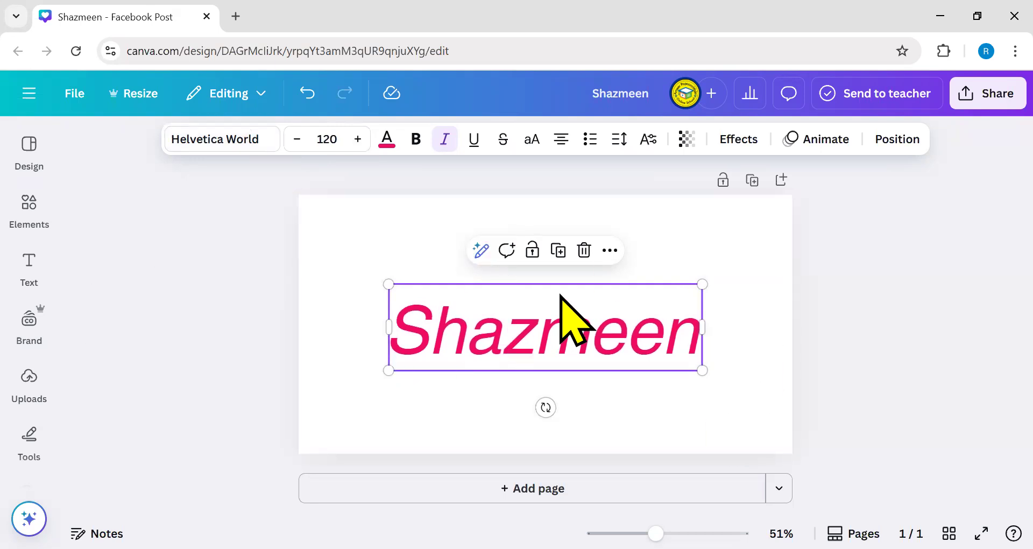
mouse_move(388, 284)
left_mouse_down()
mouse_move(616, 321)
mouse_move(464, 325)
mouse_move(345, 271)
mouse_move(392, 284)
left_mouse_up()
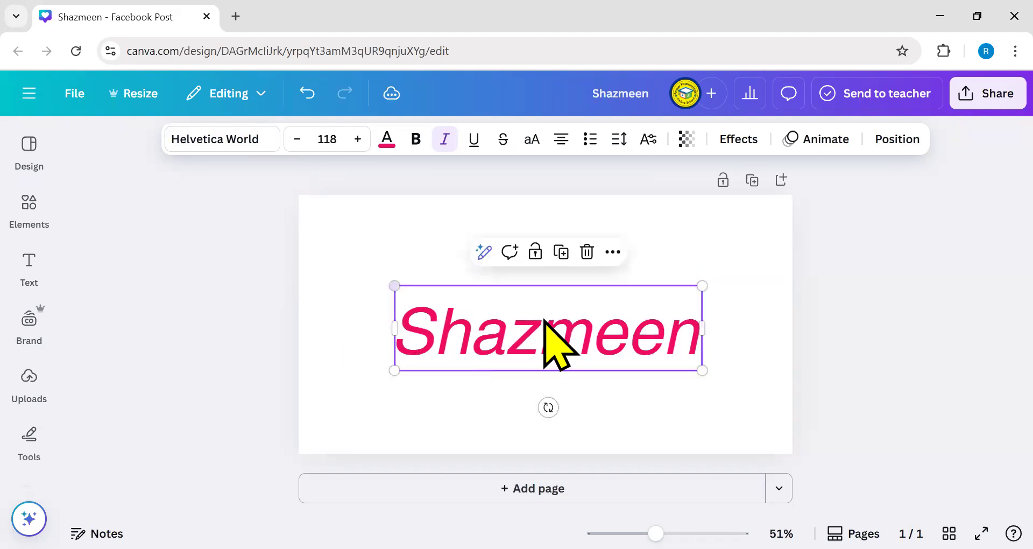
left_click_drag(572, 318, 519, 313)
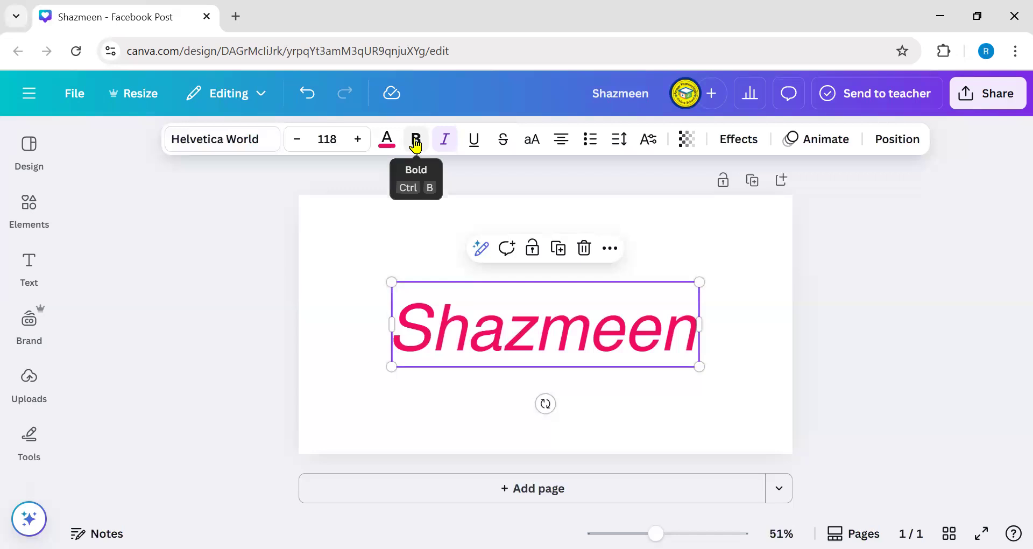
- Change the name text colour from pink to red
left_click(395, 152)
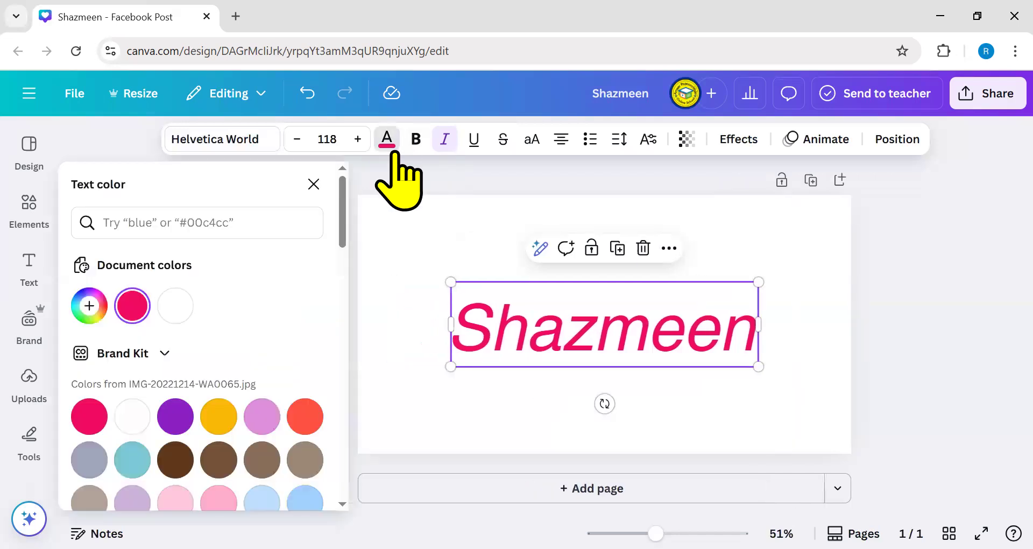
scroll(219, 369, "down", 10)
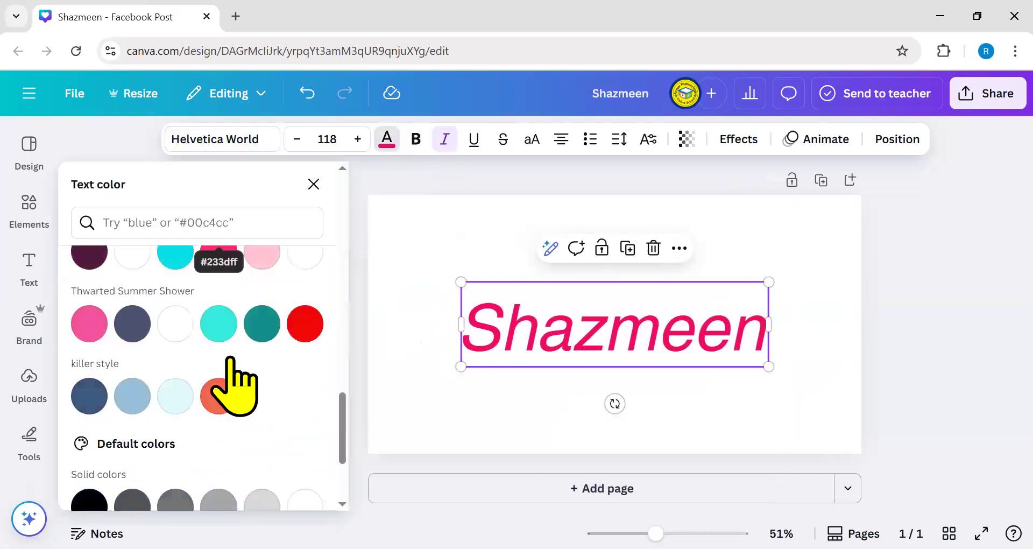
scroll(232, 385, "down", 2)
left_click(304, 254)
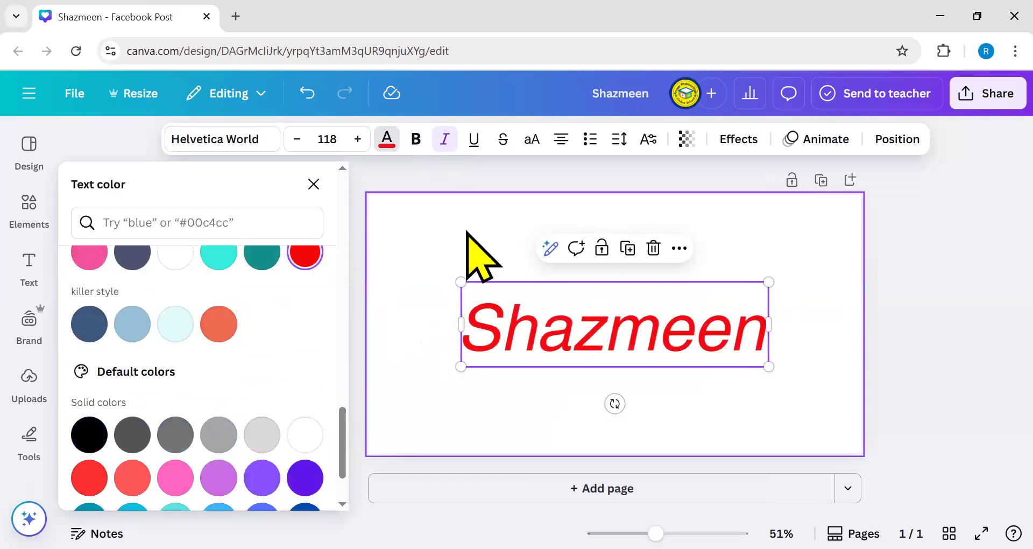
left_click(455, 261)
- Toggle bold on and off again, leaving the name text non-bold
left_click(533, 323)
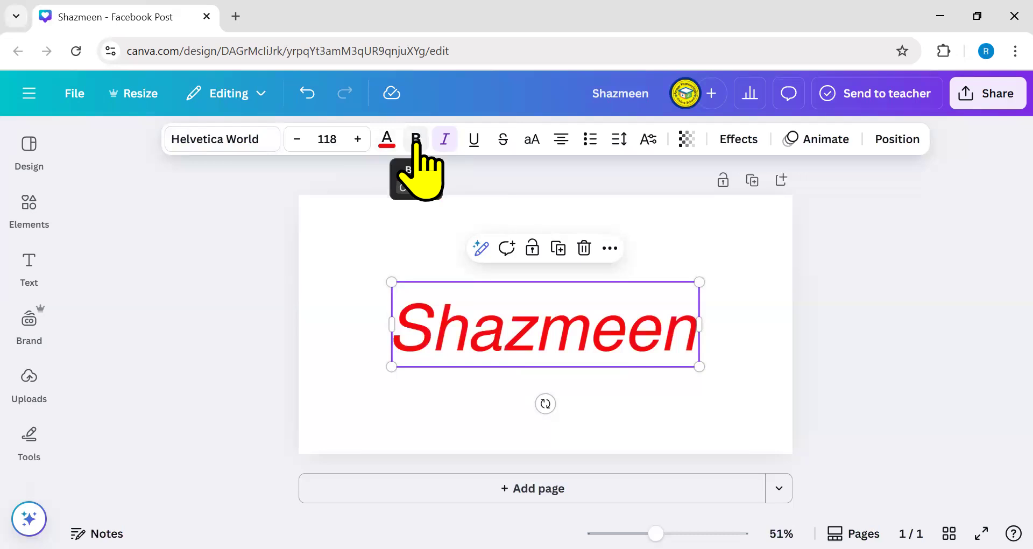
left_click(415, 141)
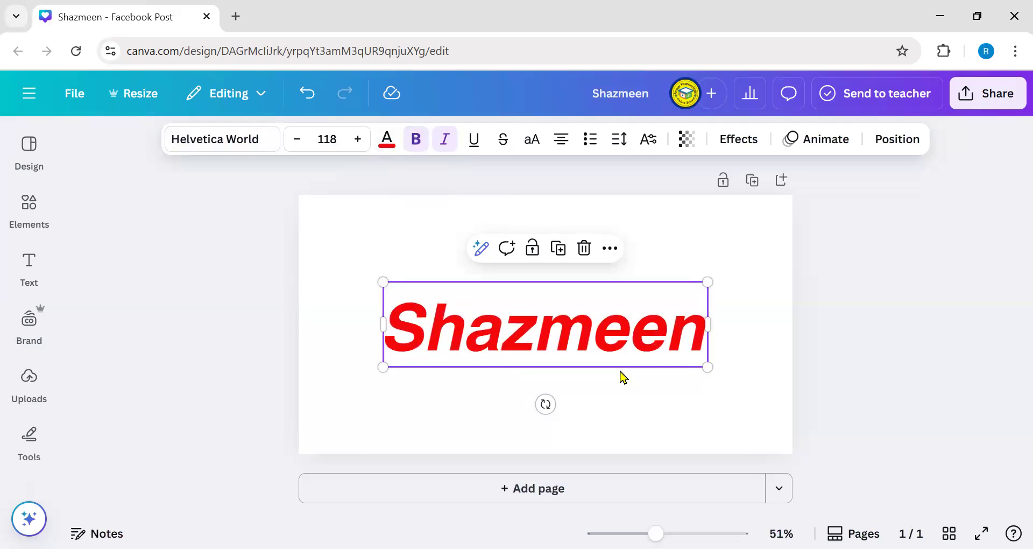
left_click(415, 139)
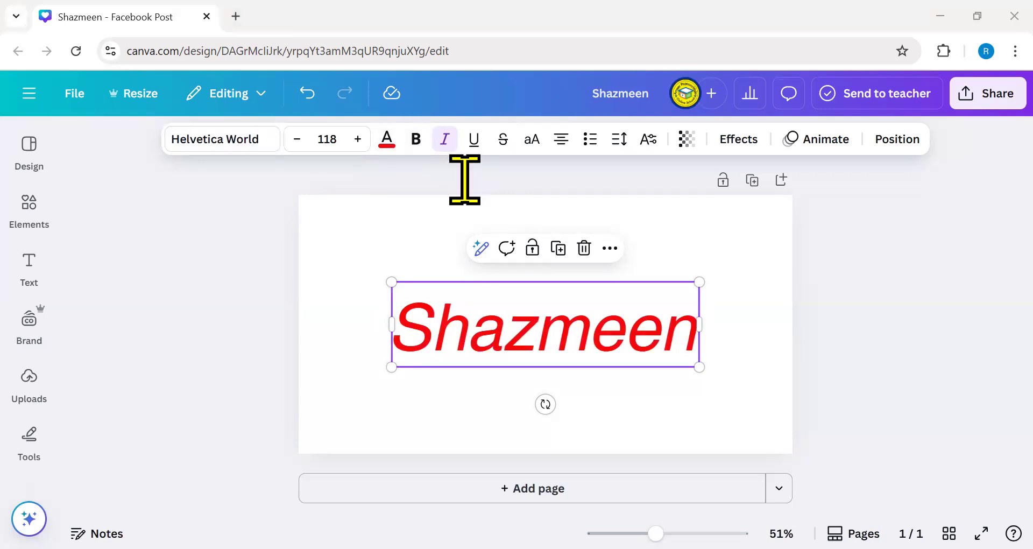
- Turn italics off and toggle underline on and off, leaving plain upright red text
left_click(445, 139)
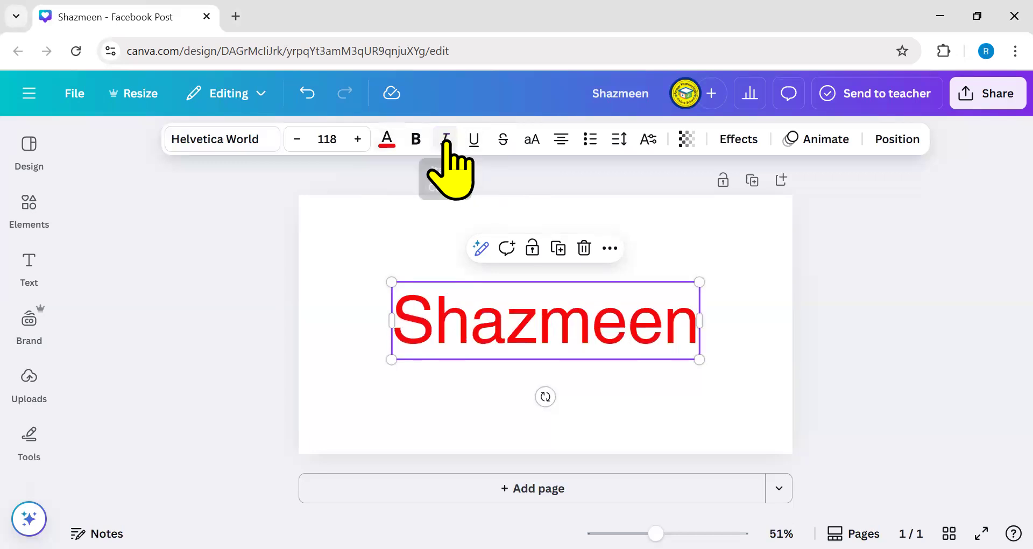
left_click(445, 140)
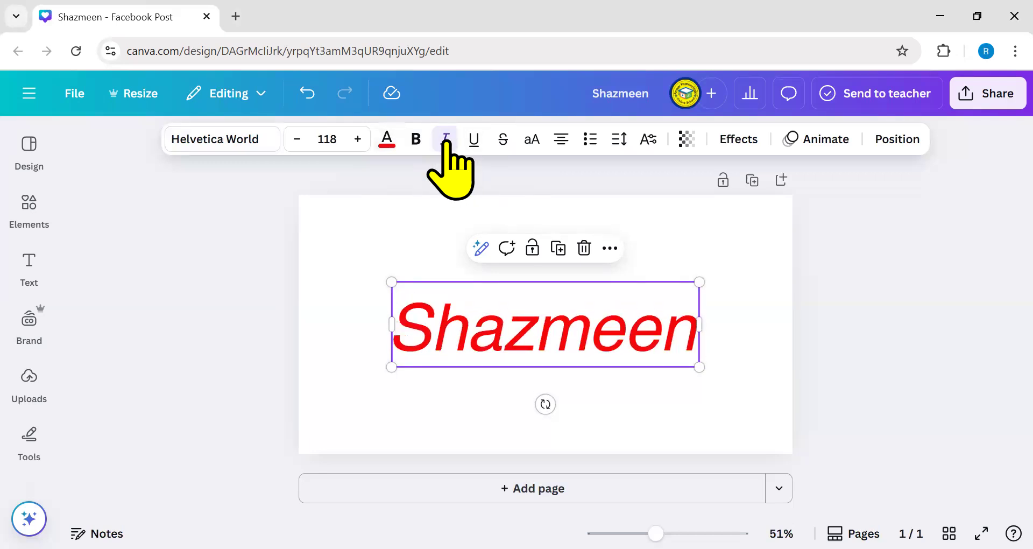
left_click(445, 140)
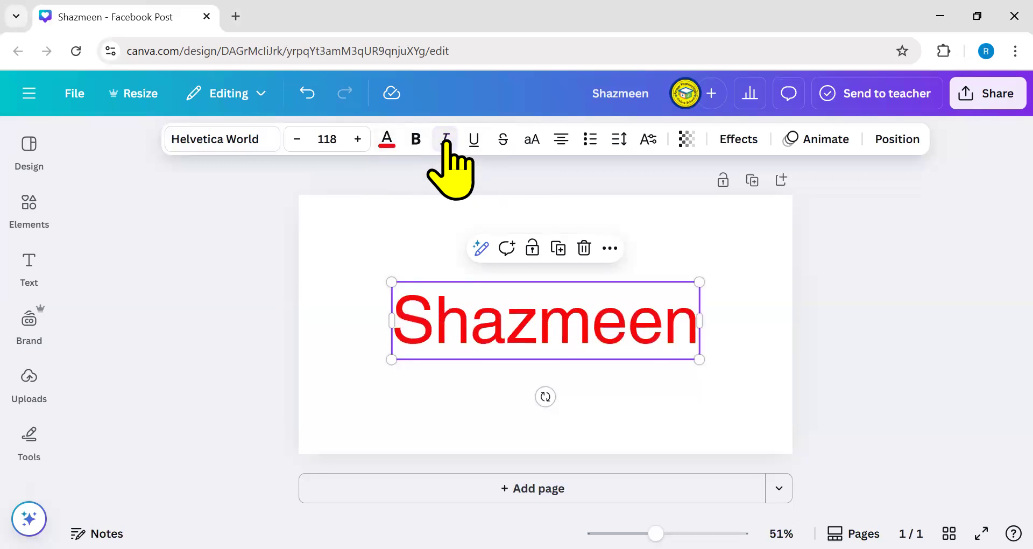
left_click(445, 139)
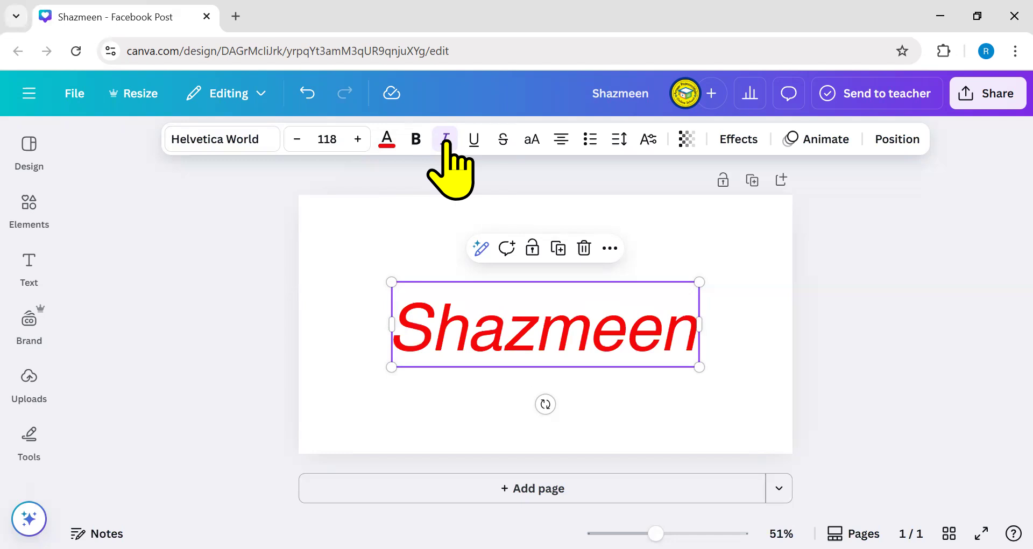
left_click(454, 139)
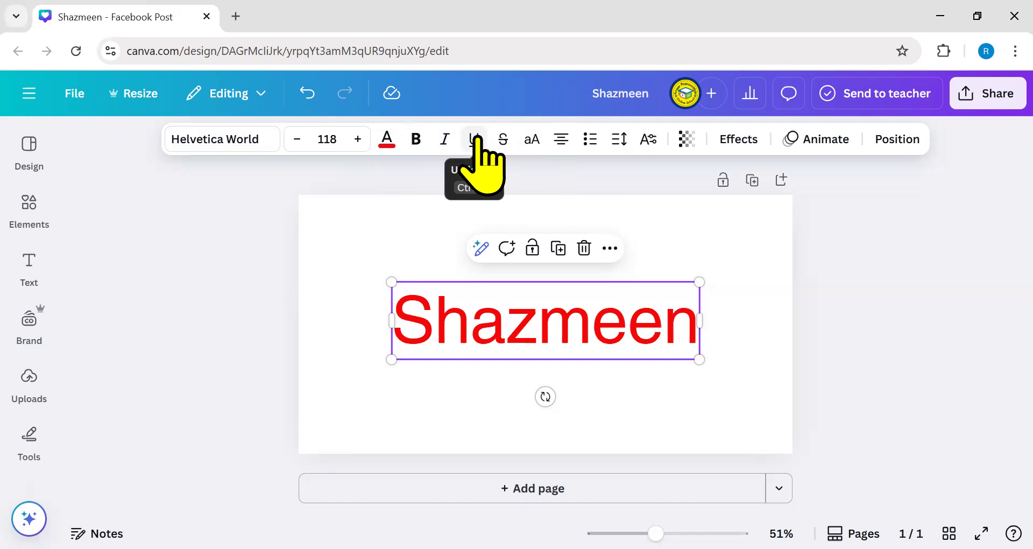
left_click(474, 141)
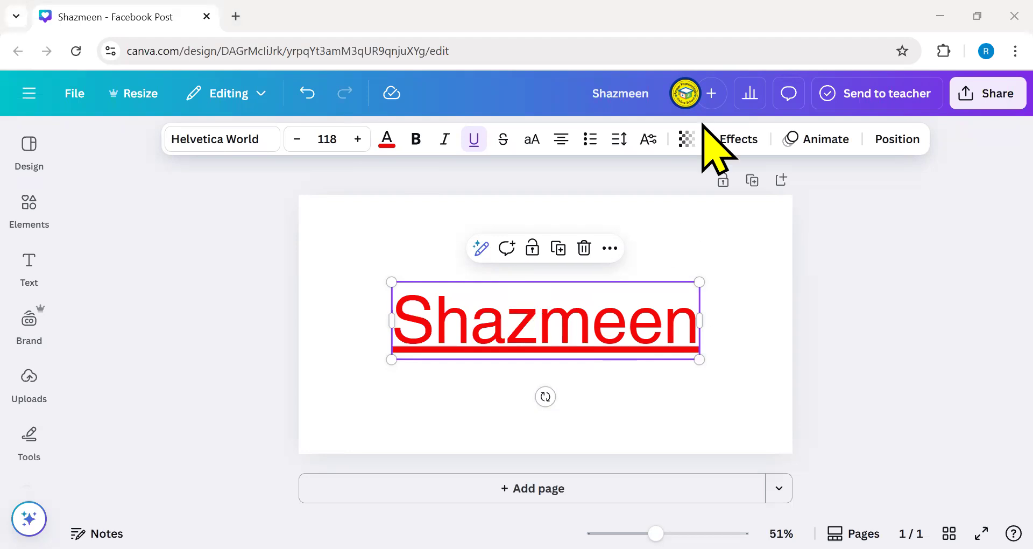
left_click(475, 142)
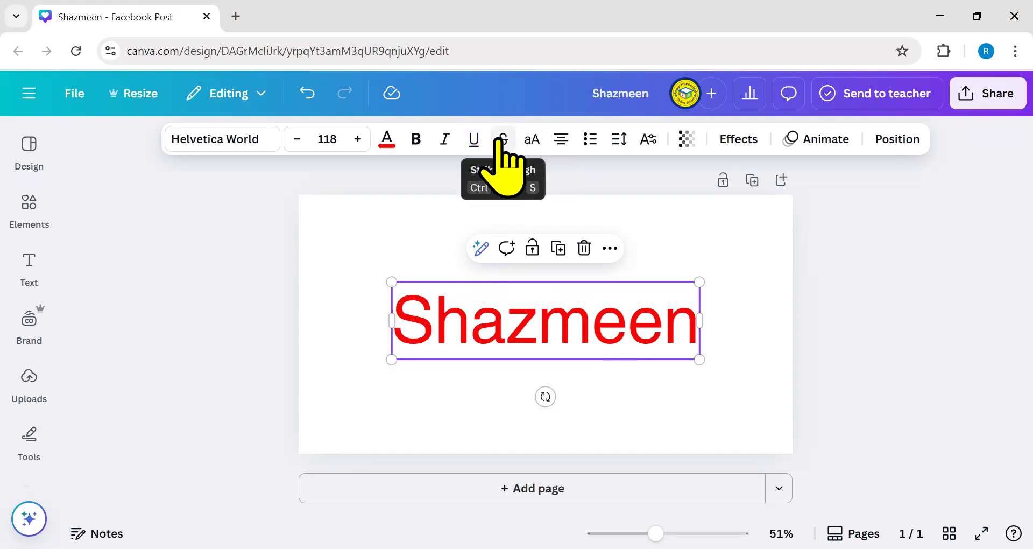
- Apply strikethrough to the red Helvetica World name text
left_click(502, 141)
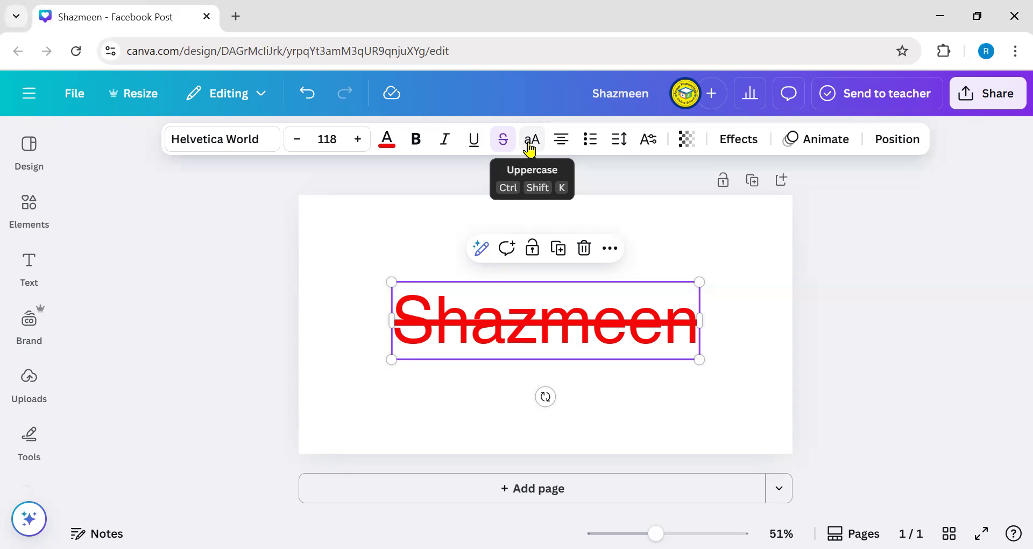
- Apply the uppercase setting so the name appears in all capitals
left_click(531, 149)
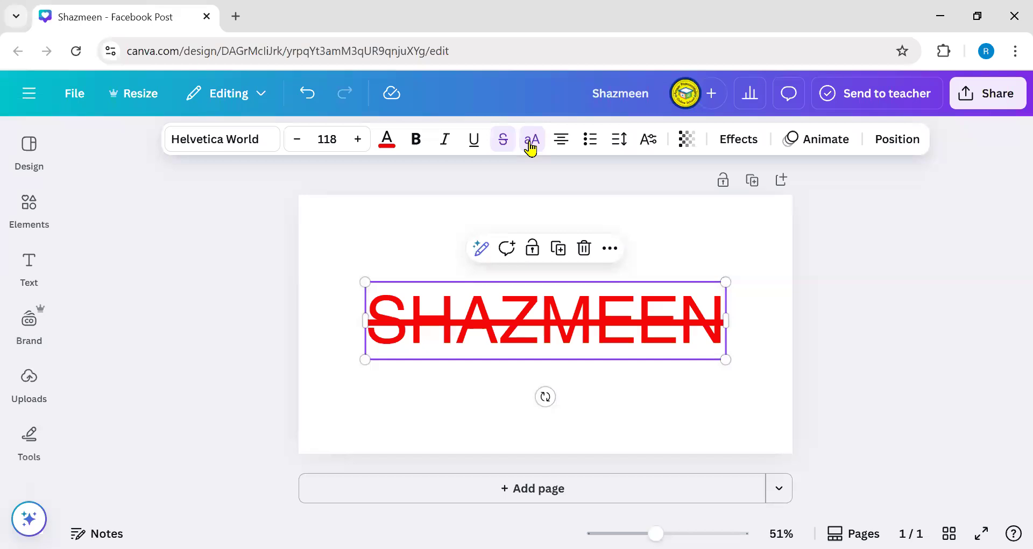
left_click(531, 143)
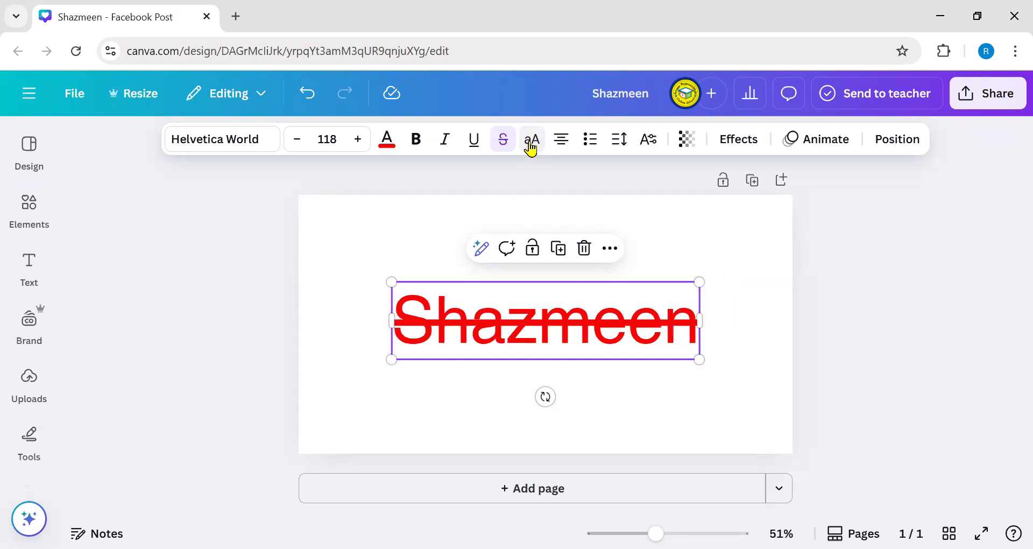
left_click(531, 143)
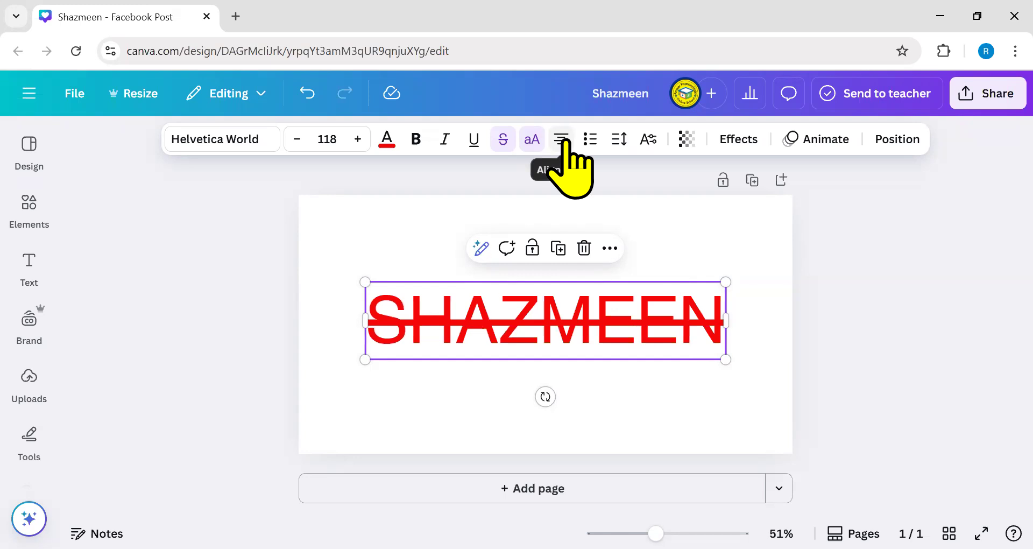
left_click(727, 299)
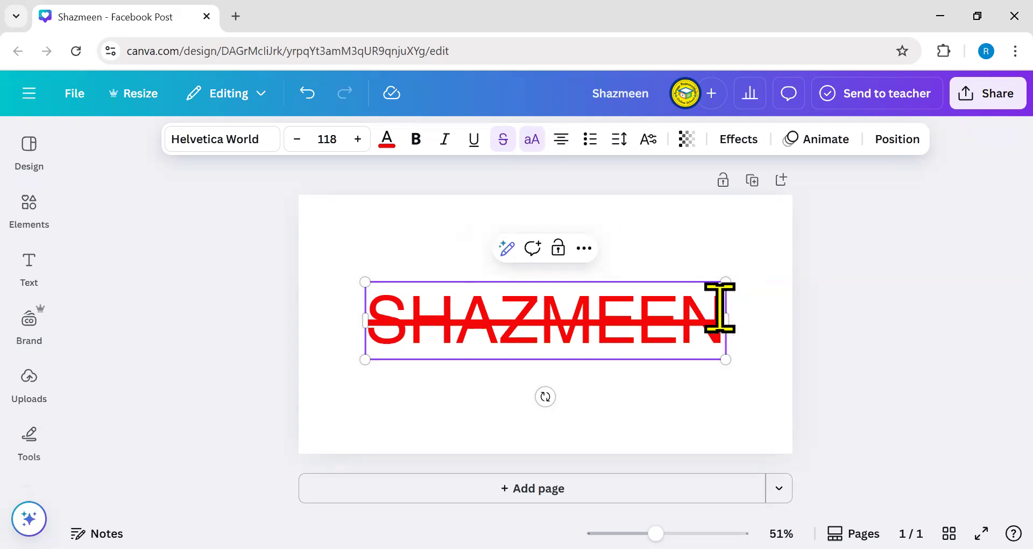
- Add the second name on a new line below the first
key("Return")
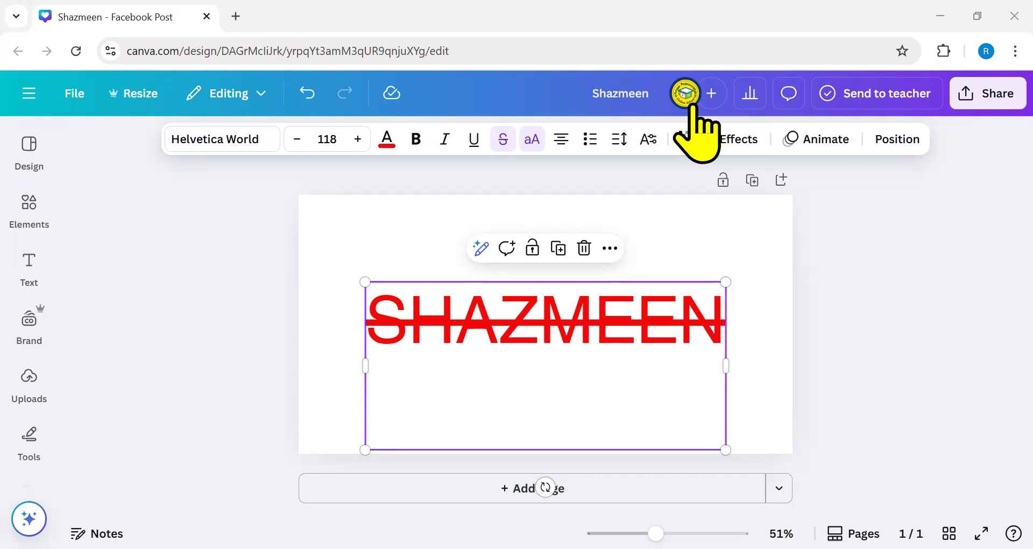
left_click(476, 376)
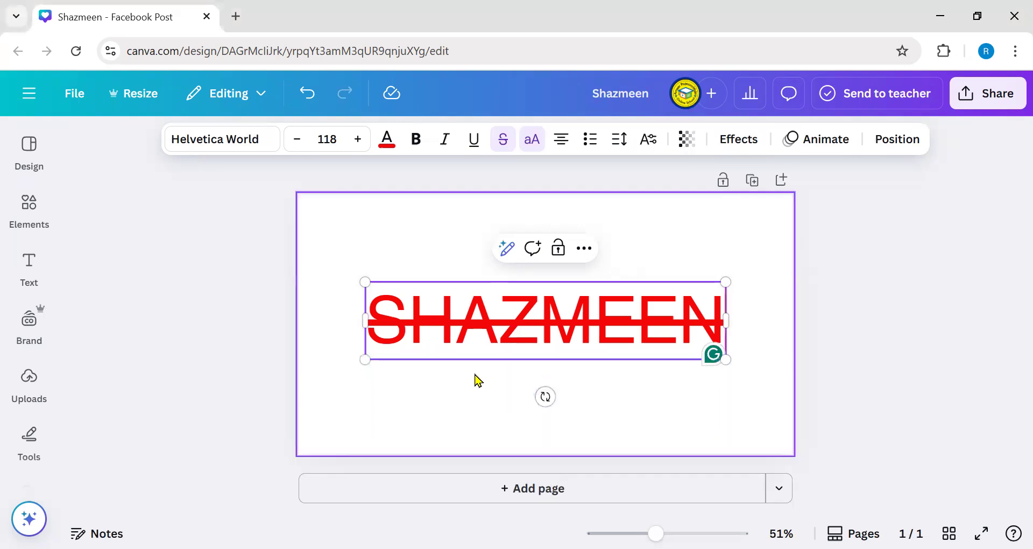
key("Return")
type("R")
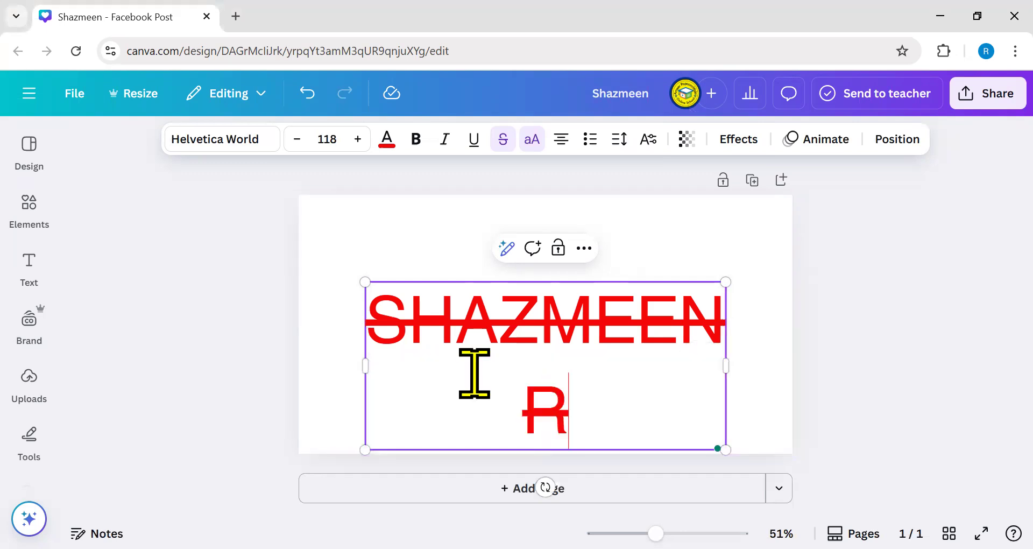
type("EHAN")
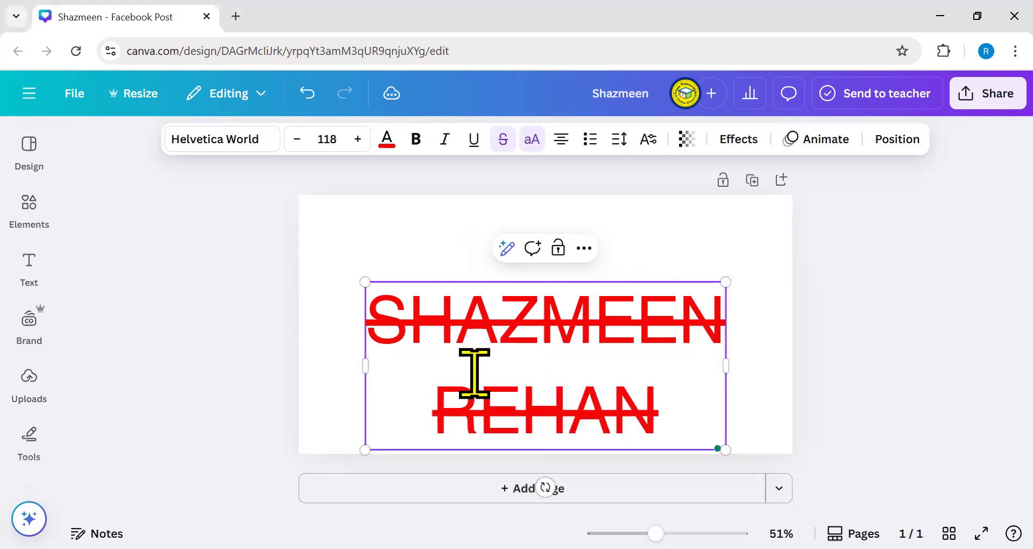
type("A")
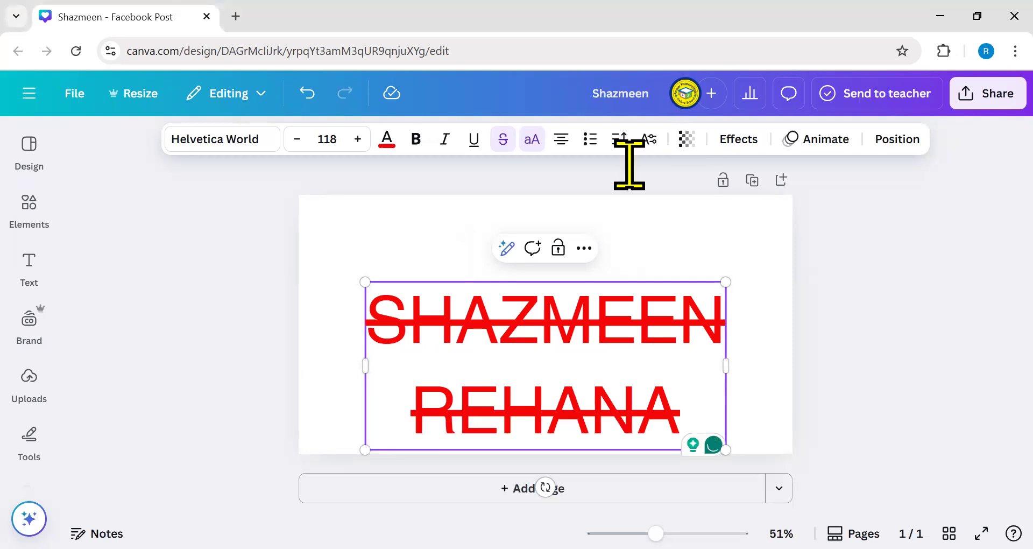
- Clear the underline and strikethrough from both name lines
left_click(474, 141)
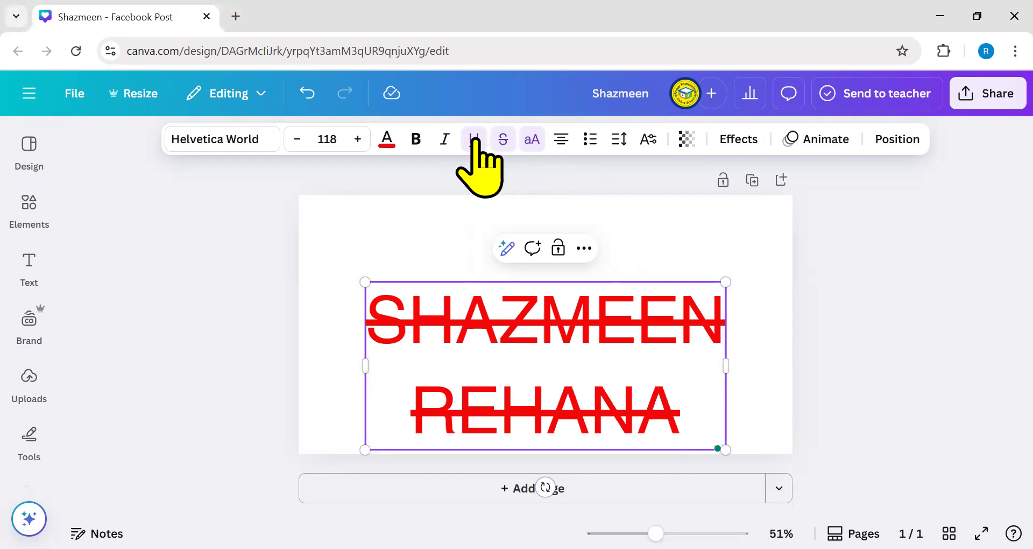
left_click(503, 139)
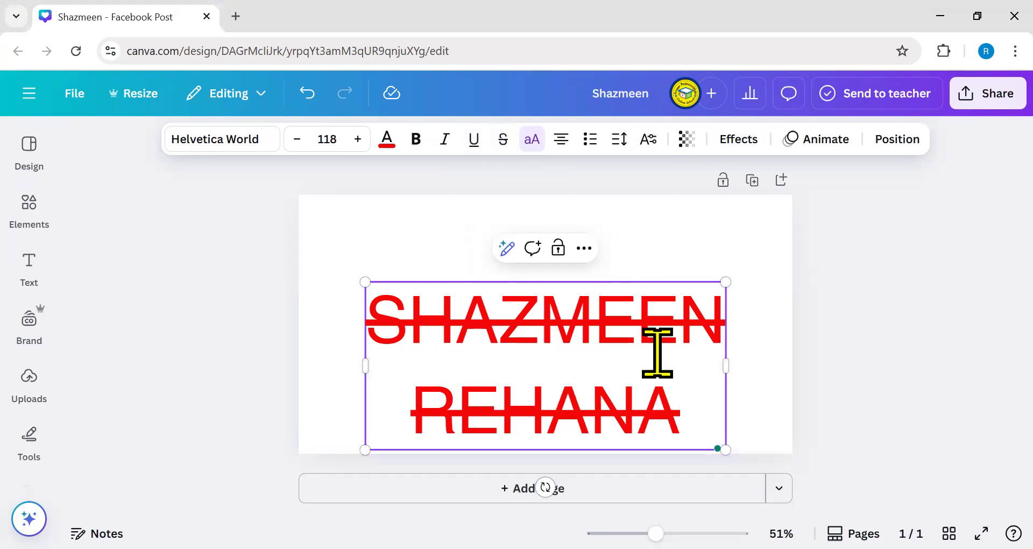
left_click(781, 317)
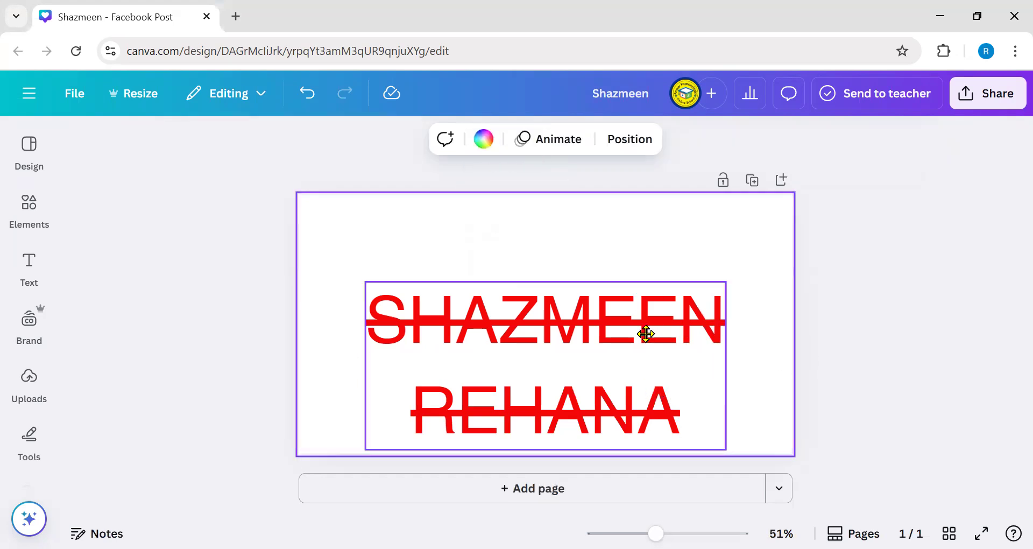
left_click(646, 334)
left_click(504, 141)
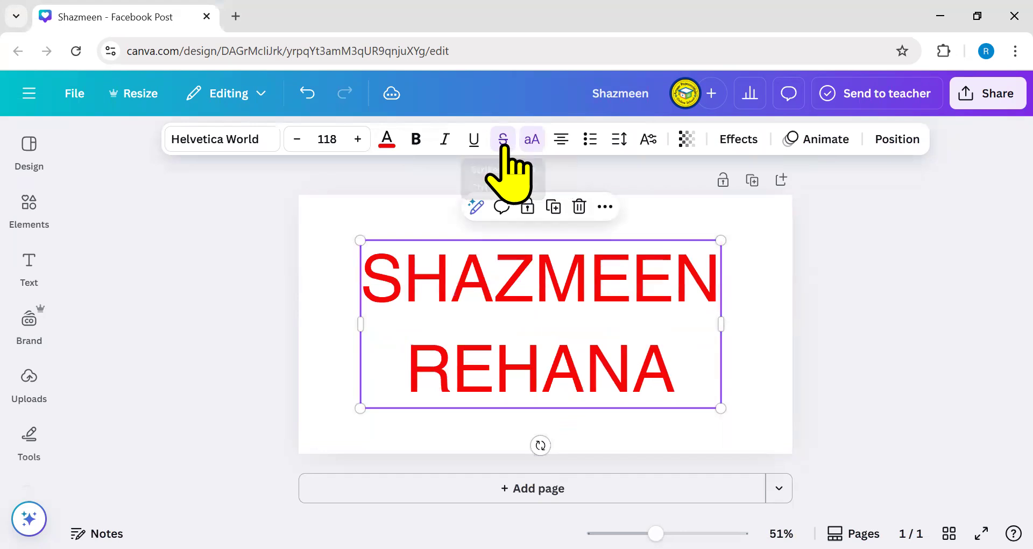
left_click(699, 376)
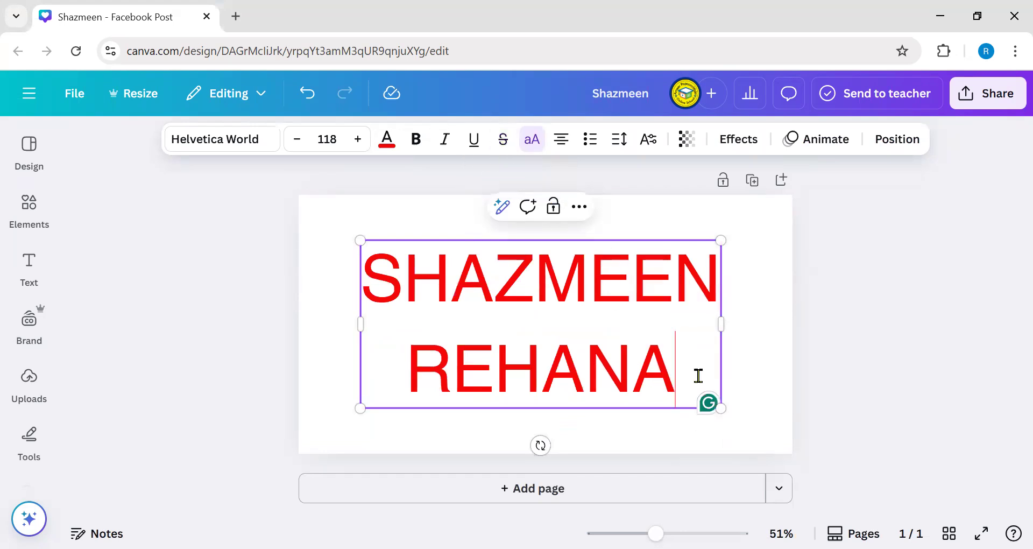
key("Return")
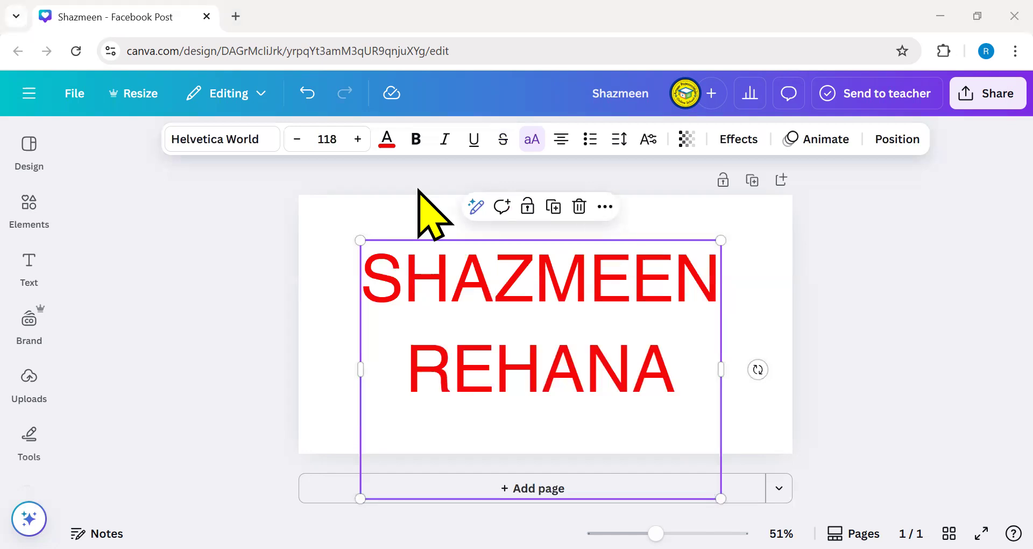
- Type the third name on the new third line
left_click(508, 433)
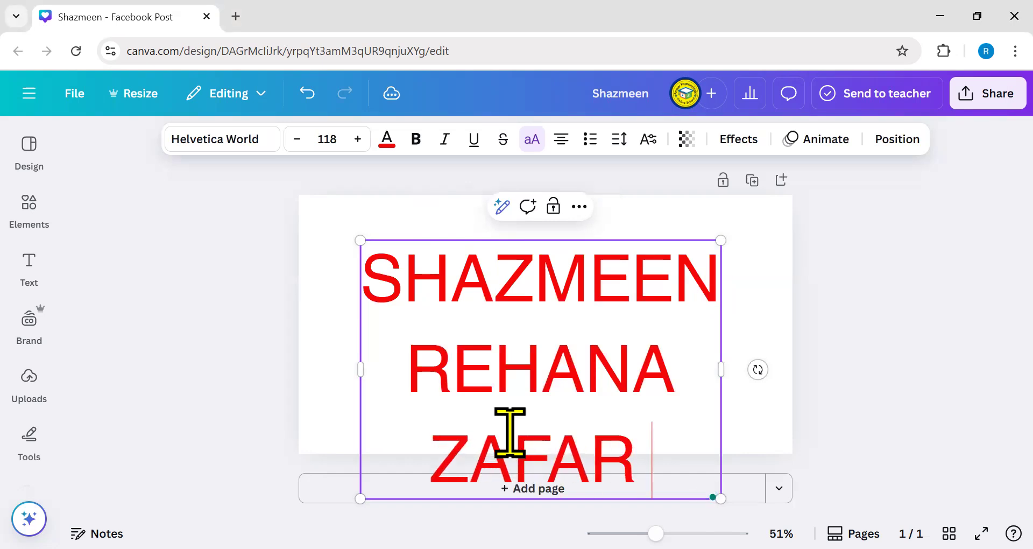
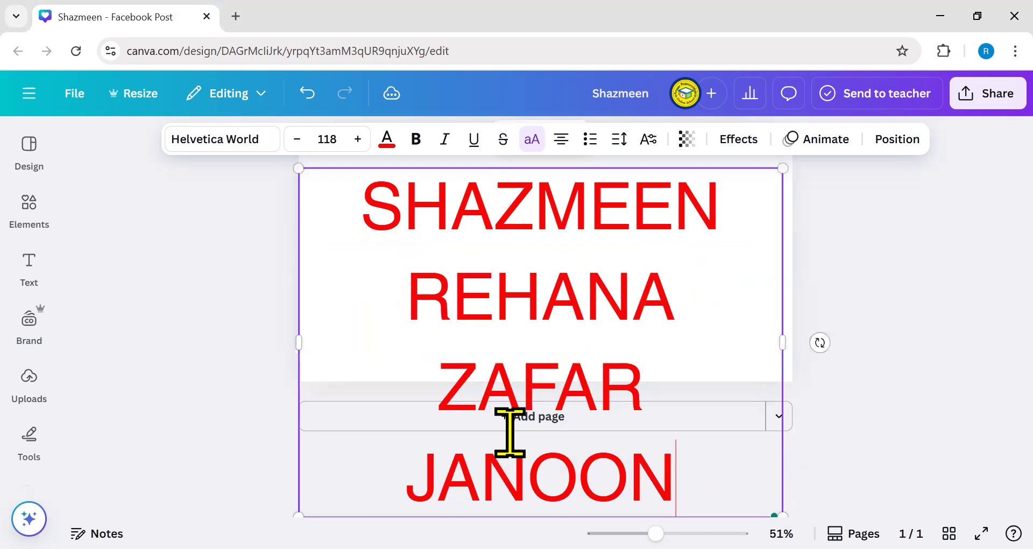
left_click(821, 376)
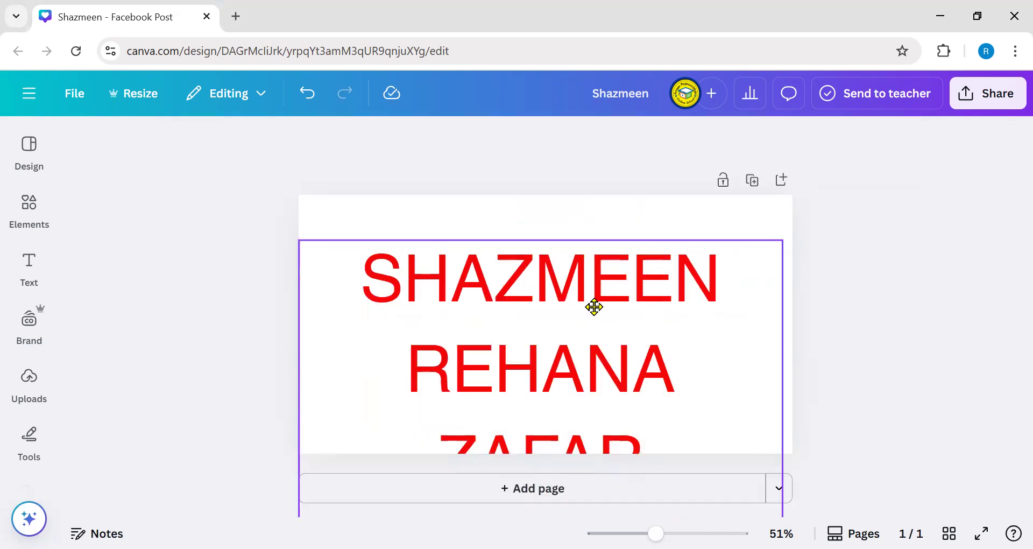
left_click(593, 307)
- Resize the names text box to size 57.9 with each name on one line, centred on the page
left_click_drag(298, 369, 447, 323)
left_click_drag(445, 193, 457, 257)
left_click_drag(392, 202, 502, 347)
left_click_drag(502, 275, 563, 295)
left_click_drag(575, 337, 684, 323)
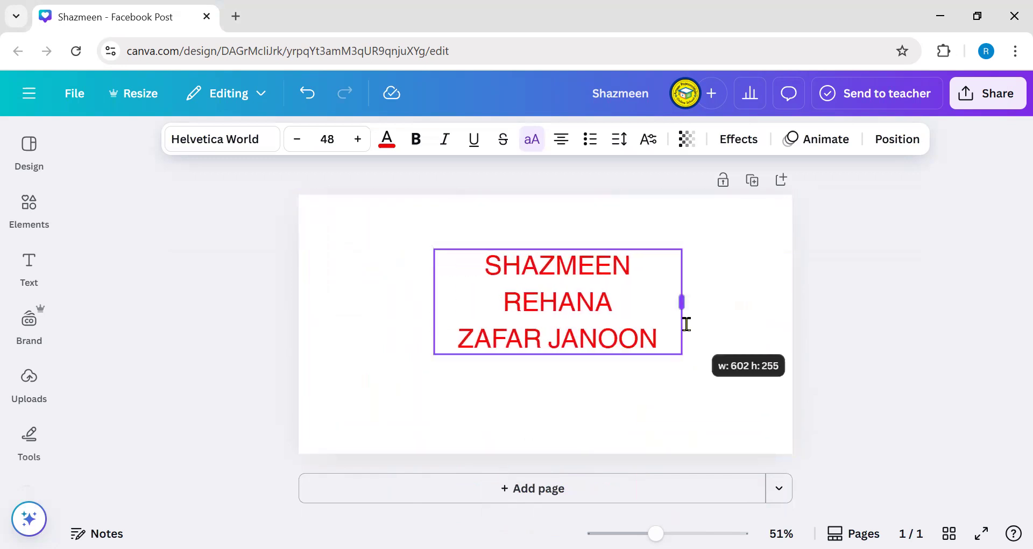
left_click_drag(580, 321, 544, 335)
left_click_drag(647, 365, 700, 379)
left_click_drag(542, 350, 538, 320)
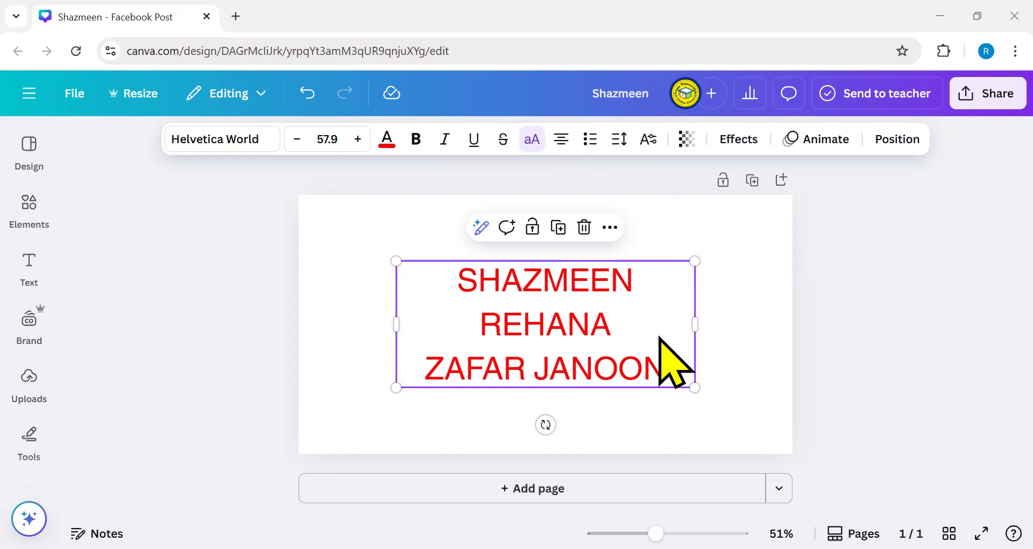
- Try left, right and centre alignment, finishing with the three names left-aligned
left_click(550, 140)
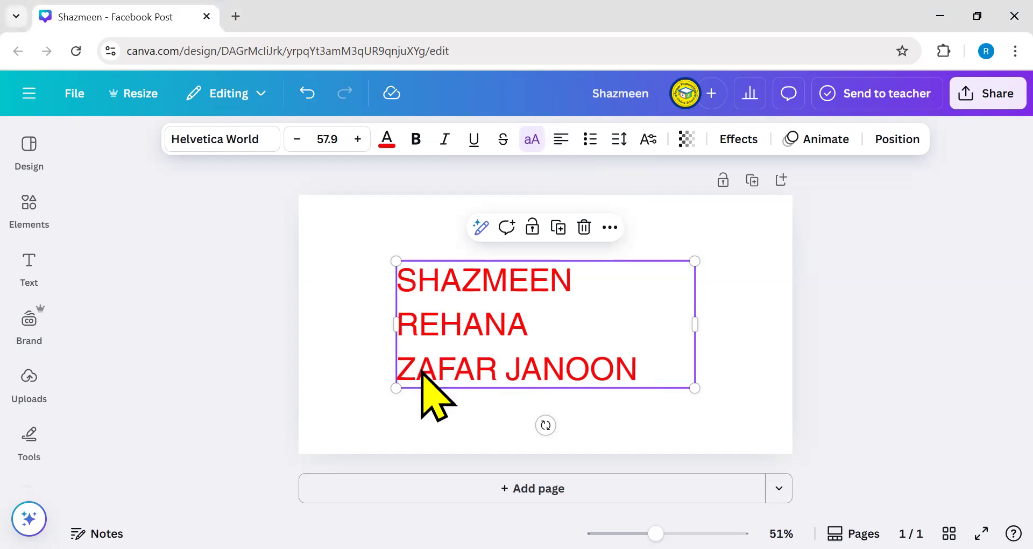
left_click_drag(431, 342, 348, 308)
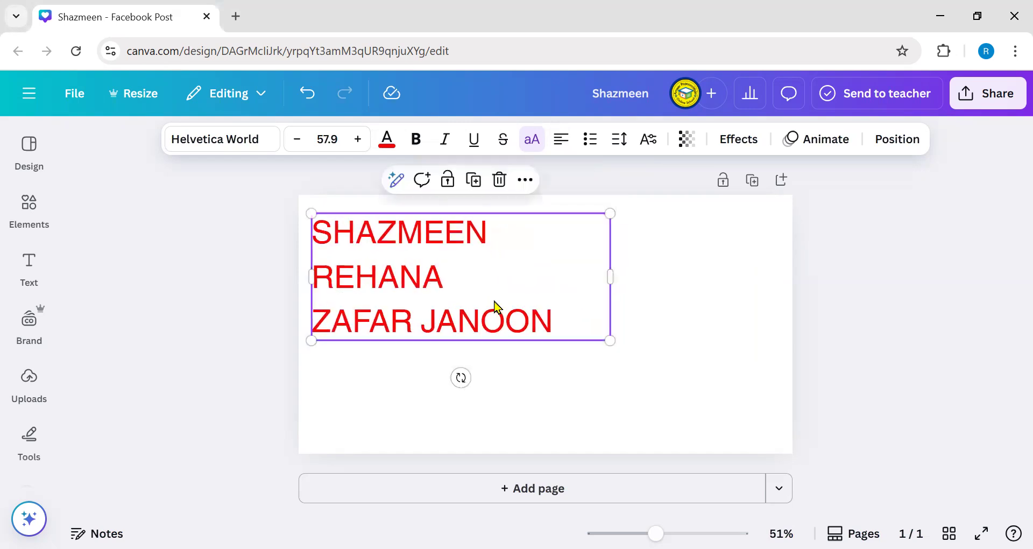
left_click(560, 139)
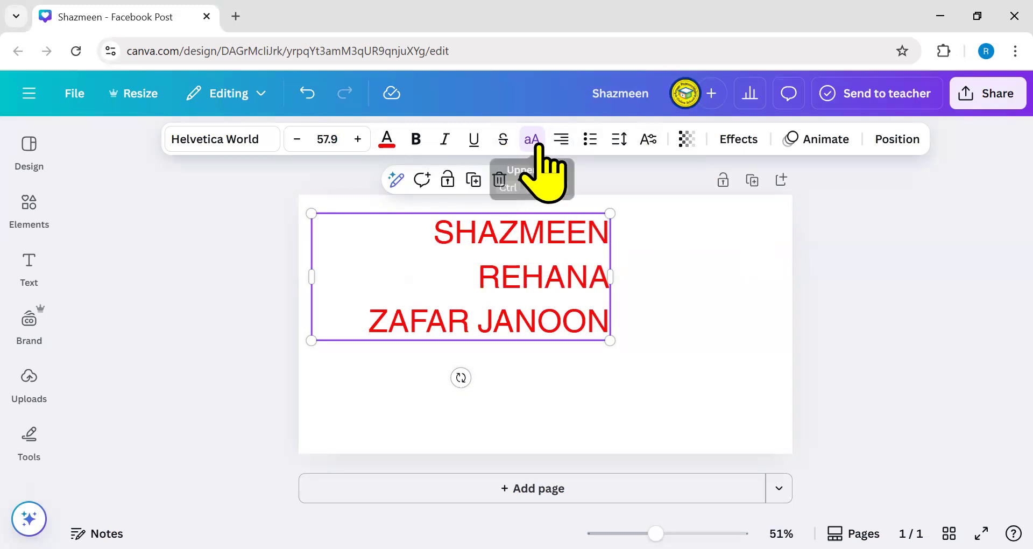
left_click(561, 139)
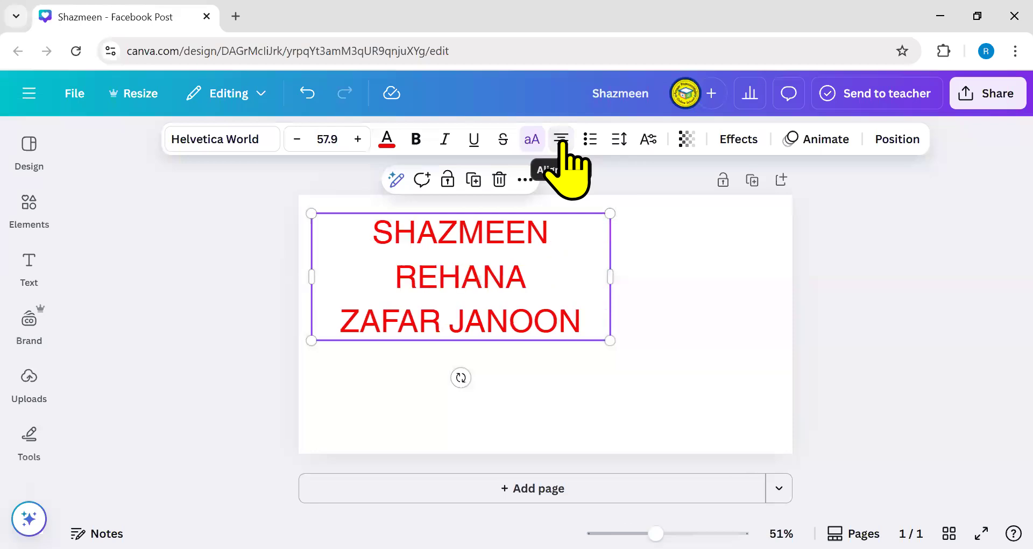
left_click_drag(501, 279, 536, 282)
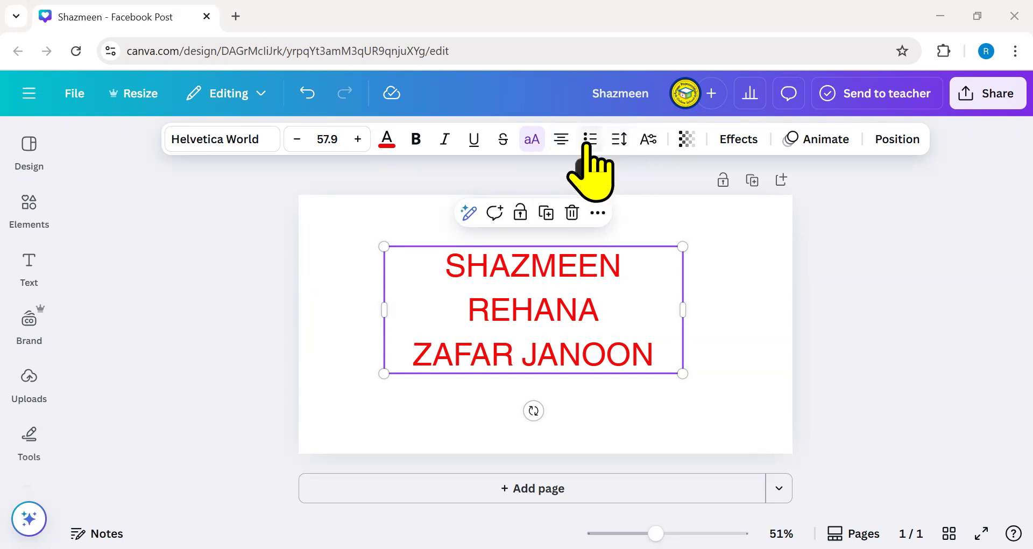
left_click(561, 141)
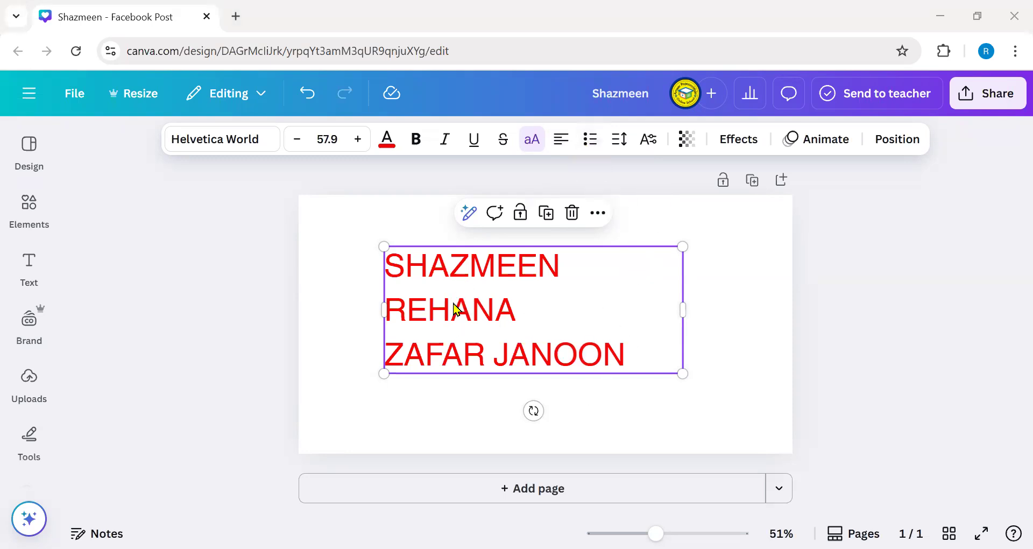
- Make the names a bulleted list and add a fourth name on one line
left_click(590, 141)
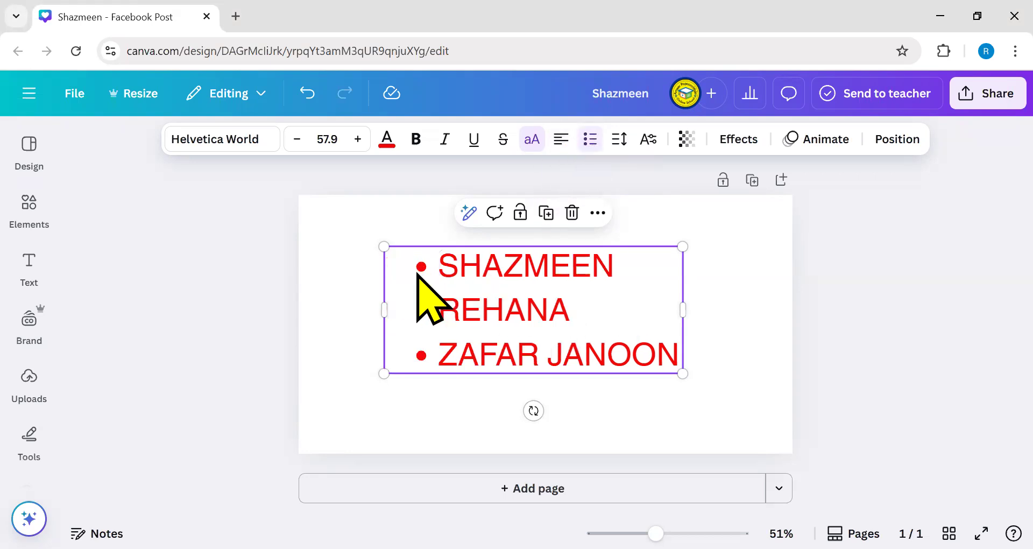
left_click(682, 349)
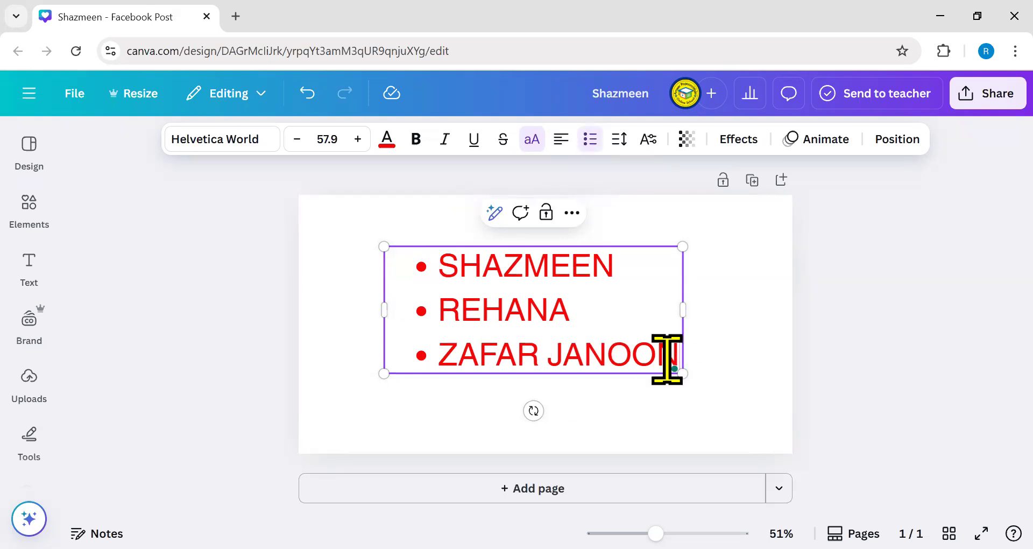
key("Return")
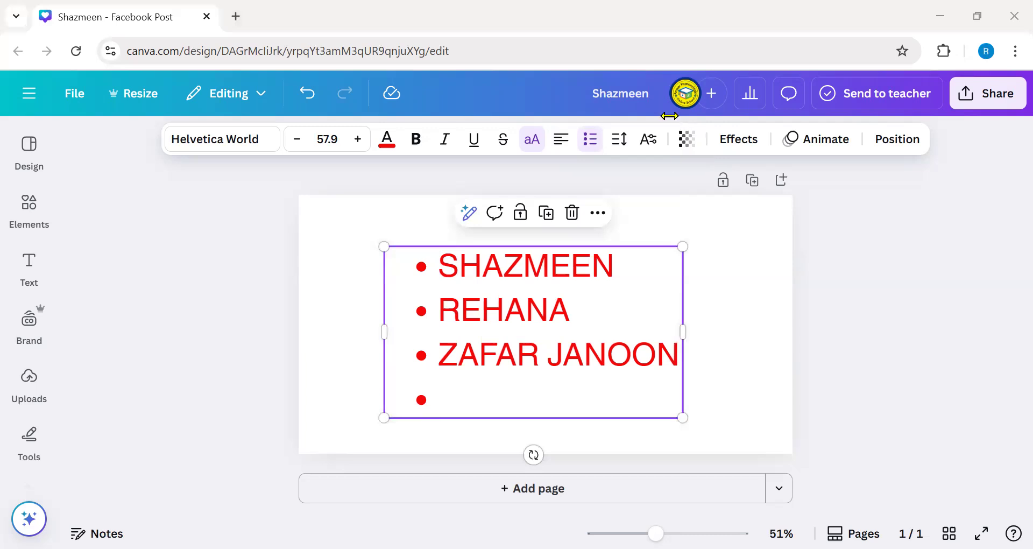
left_click(500, 393)
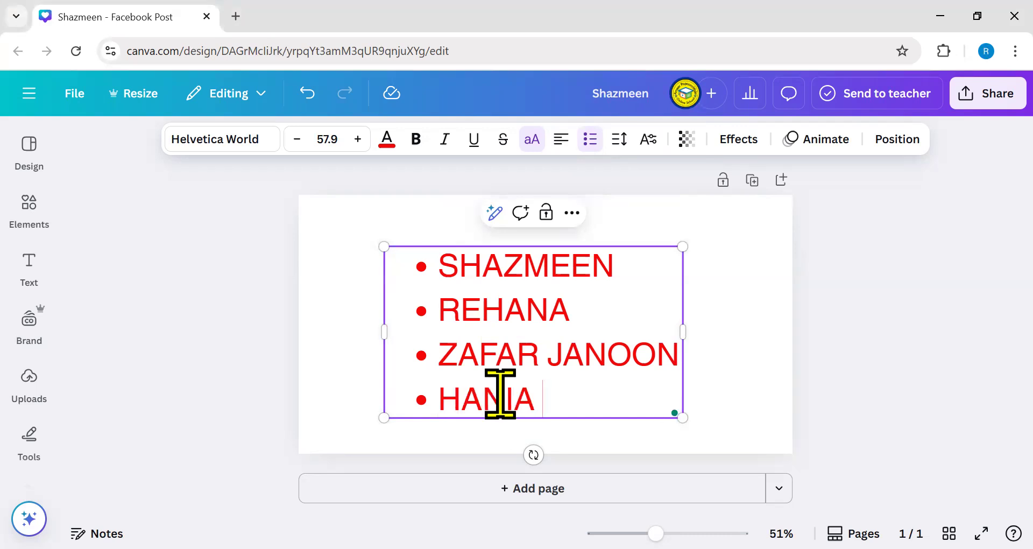
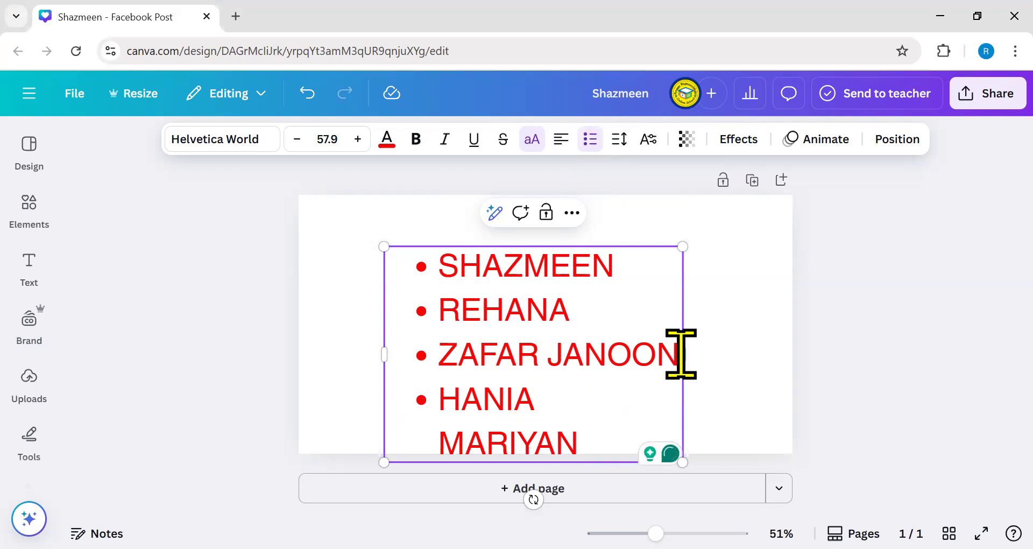
left_click_drag(684, 353, 714, 353)
- Move the list up and left and switch it to numbering 1 to 4
left_click(218, 267)
left_click_drag(492, 317, 375, 261)
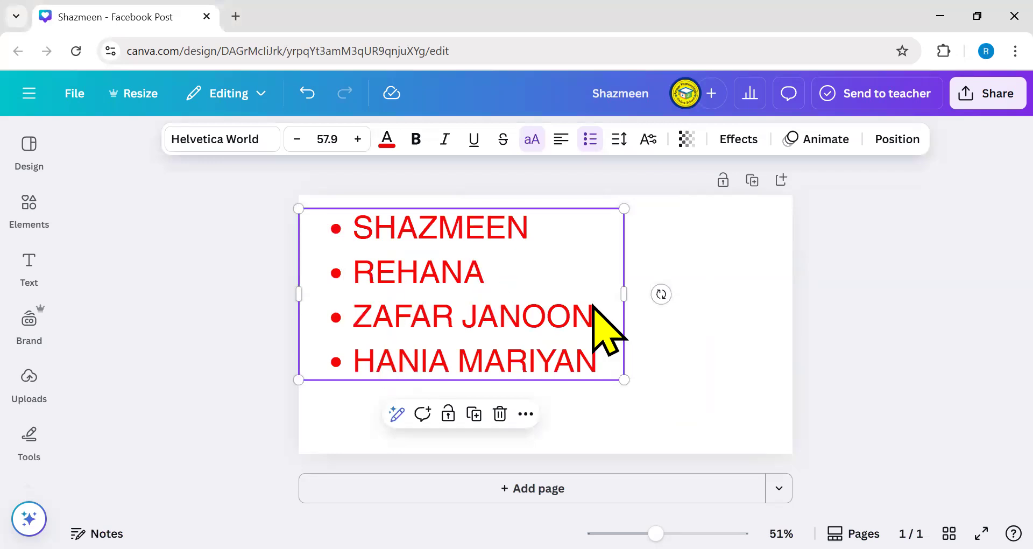
left_click(591, 139)
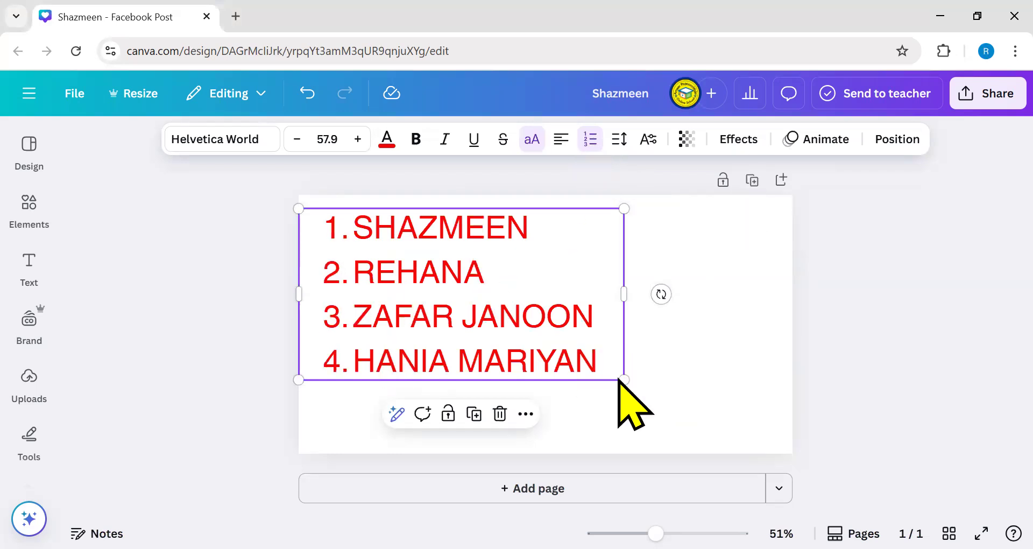
- Shrink the numbered list, type M, and add three empty numbered lines before resizing the box
left_click_drag(623, 378, 500, 315)
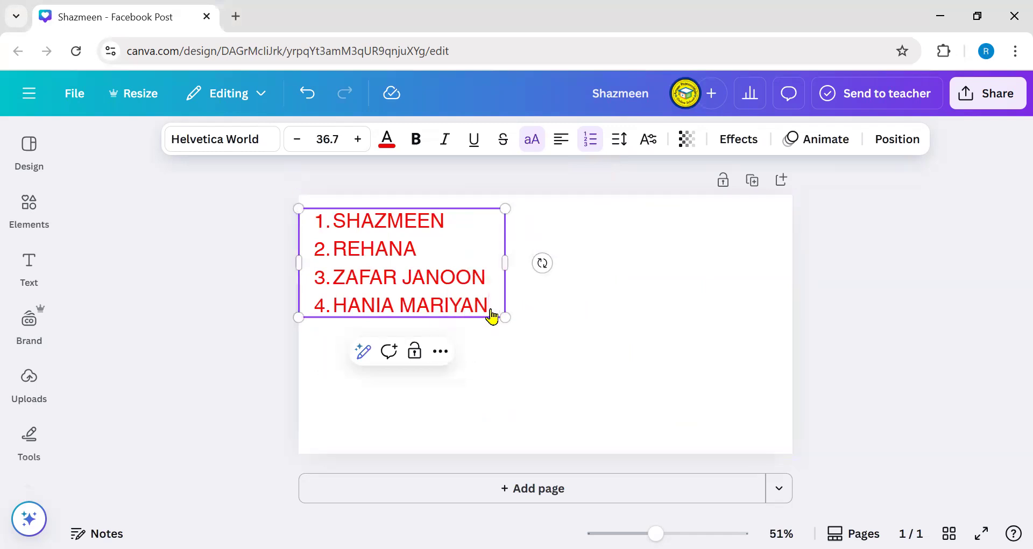
type("M")
key("Return")
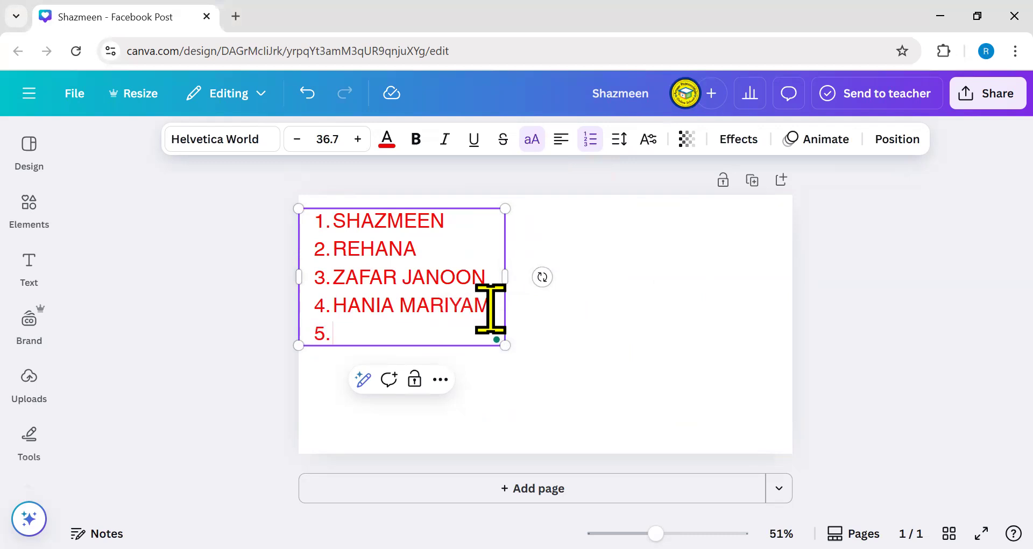
key("Return")
key("Return")
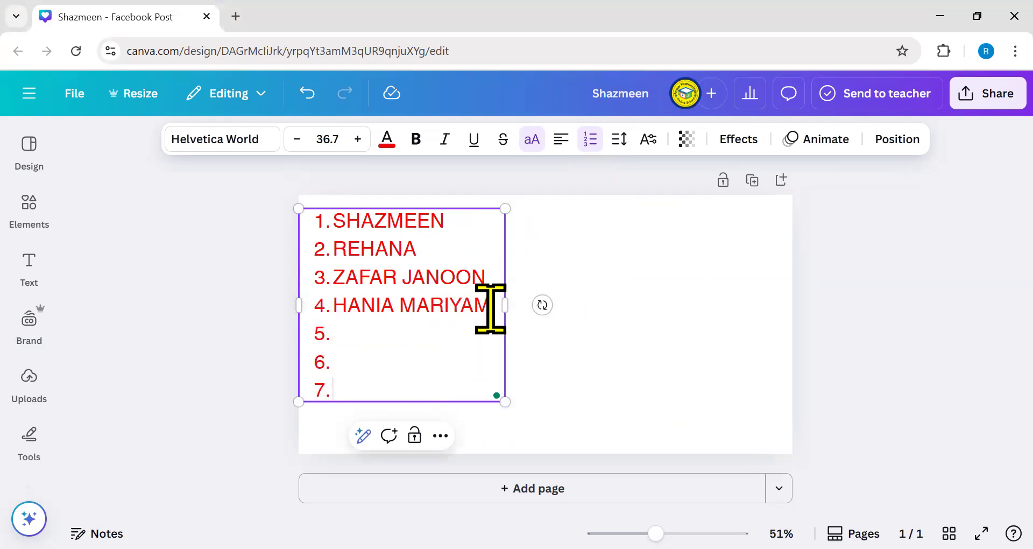
key("Return")
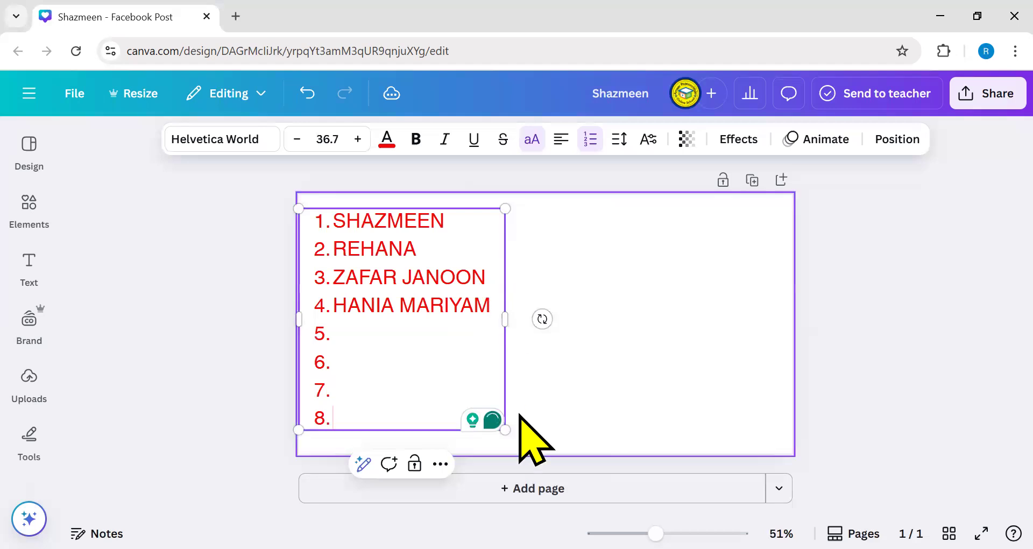
left_click_drag(503, 428, 482, 380)
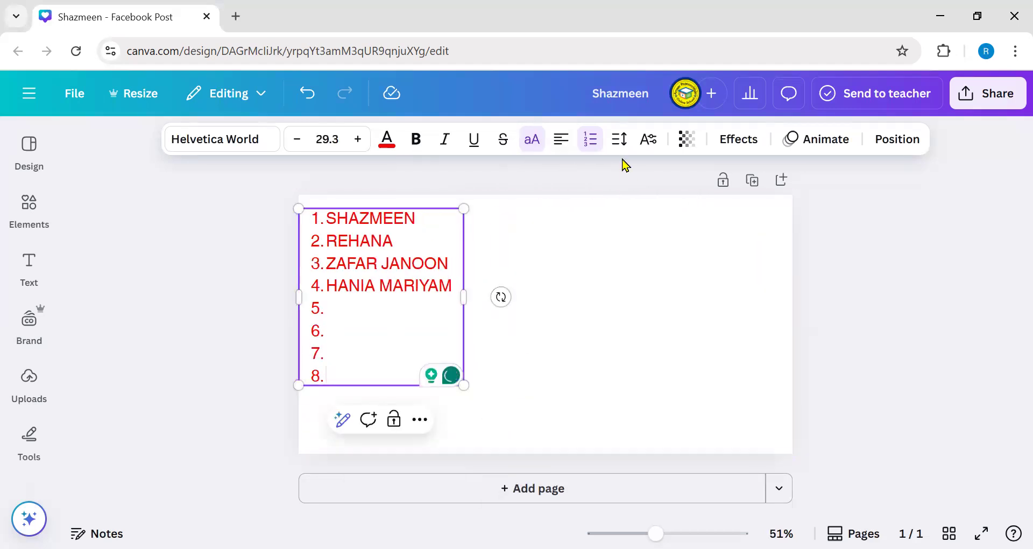
- Undo the resize and the empty lines, then move the four-name list to the page centre
left_click(308, 94)
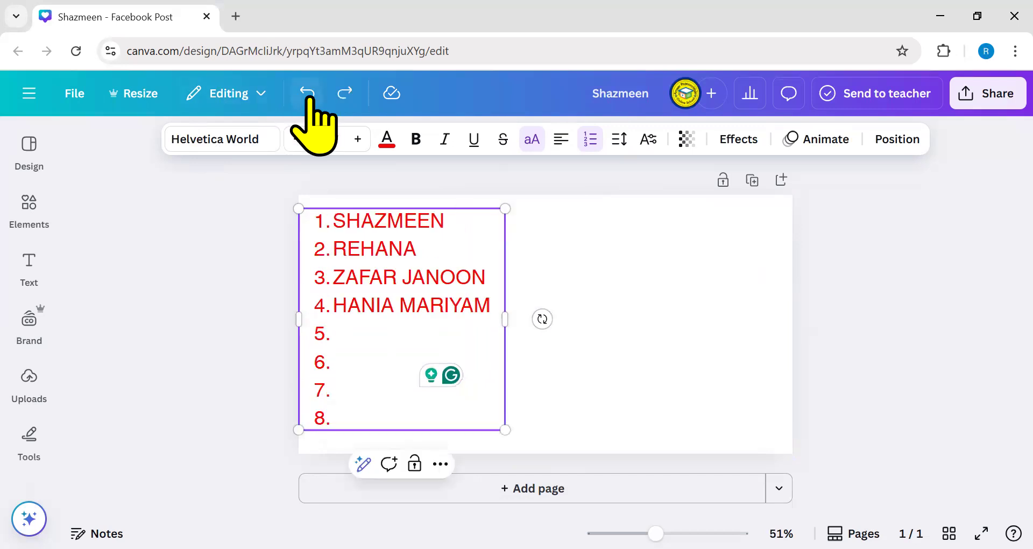
left_click(307, 94)
left_click(307, 94)
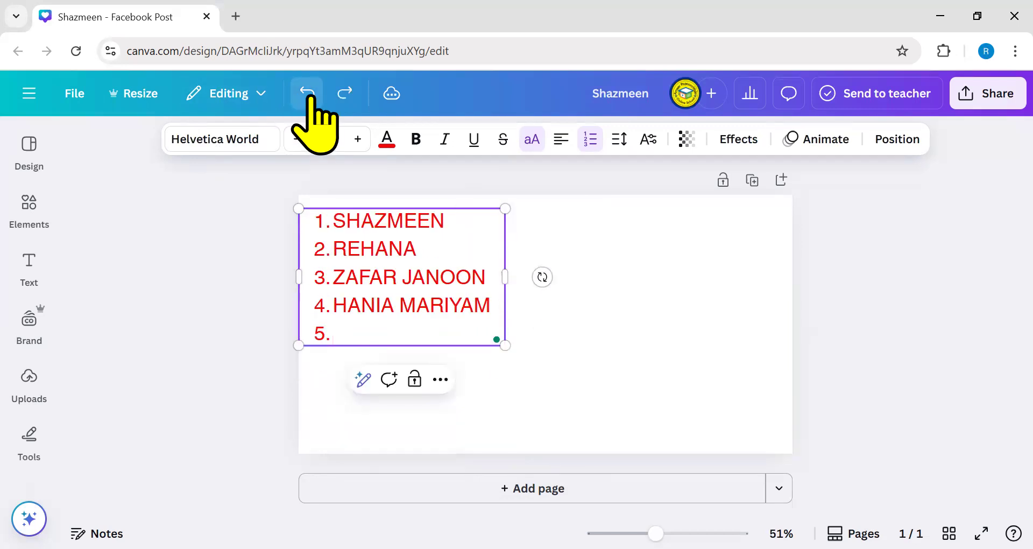
left_click(308, 94)
left_click_drag(481, 290, 563, 312)
- Cycle the list formatting through plain and bullets back to numbers 1 to 4
left_click(590, 139)
left_click(590, 140)
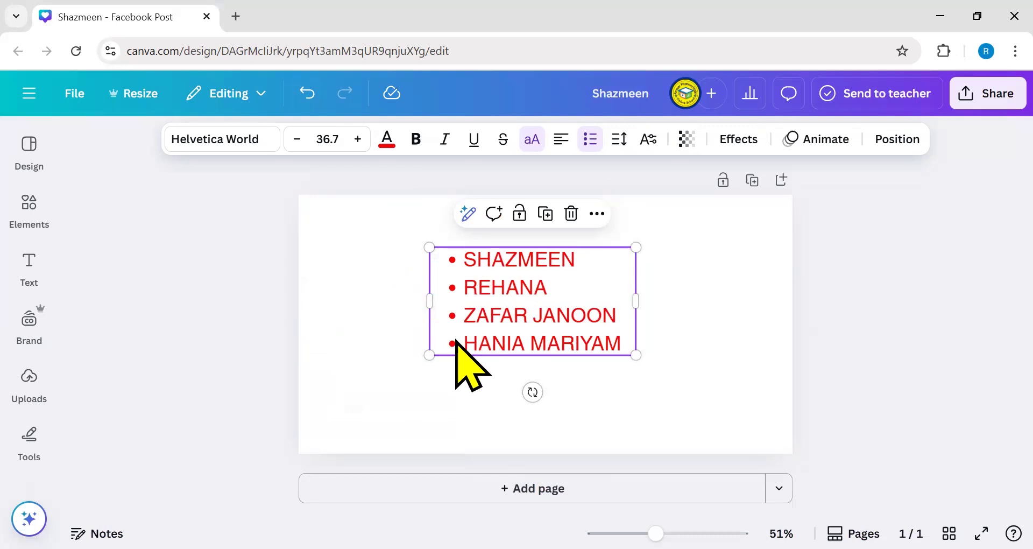
left_click(591, 139)
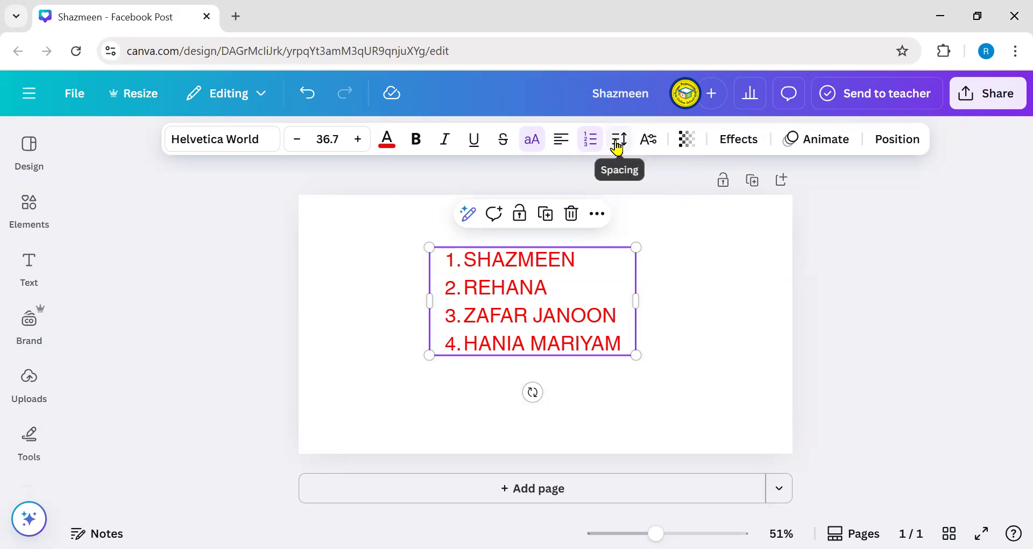
- Reopen the name list's Spacing popover, showing letter spacing 0 and line spacing 1.4
left_click(617, 140)
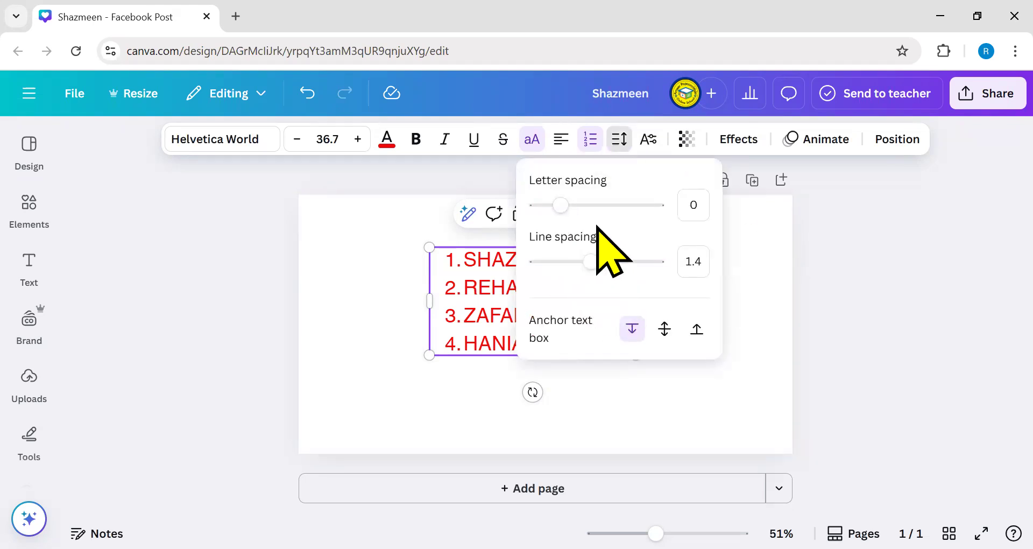
left_click(400, 228)
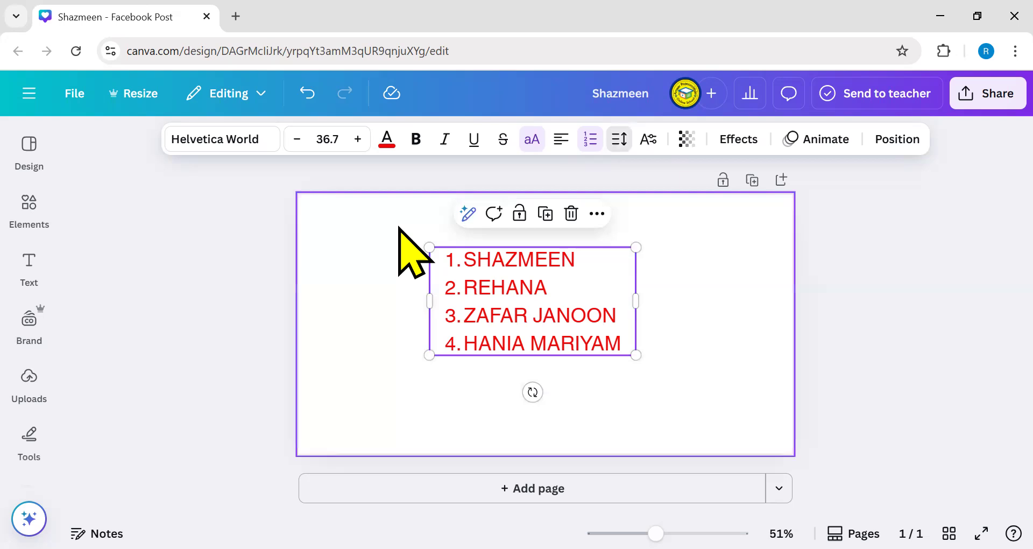
left_click(399, 228)
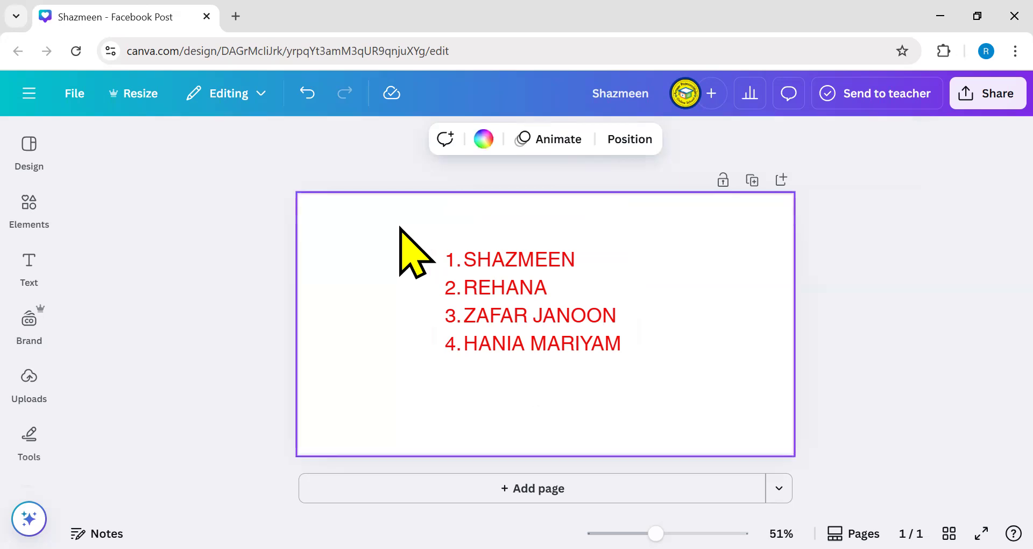
left_click(469, 319)
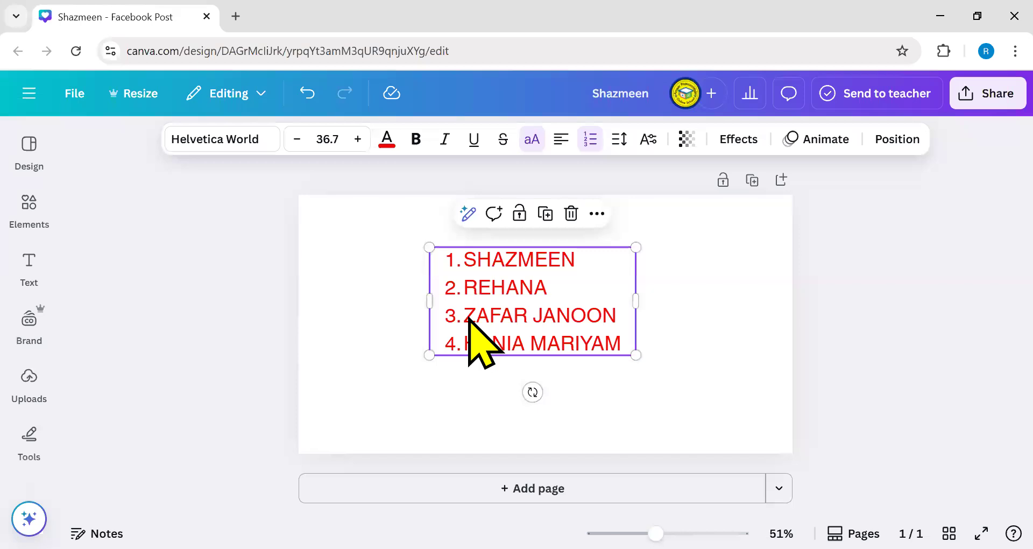
left_click(619, 140)
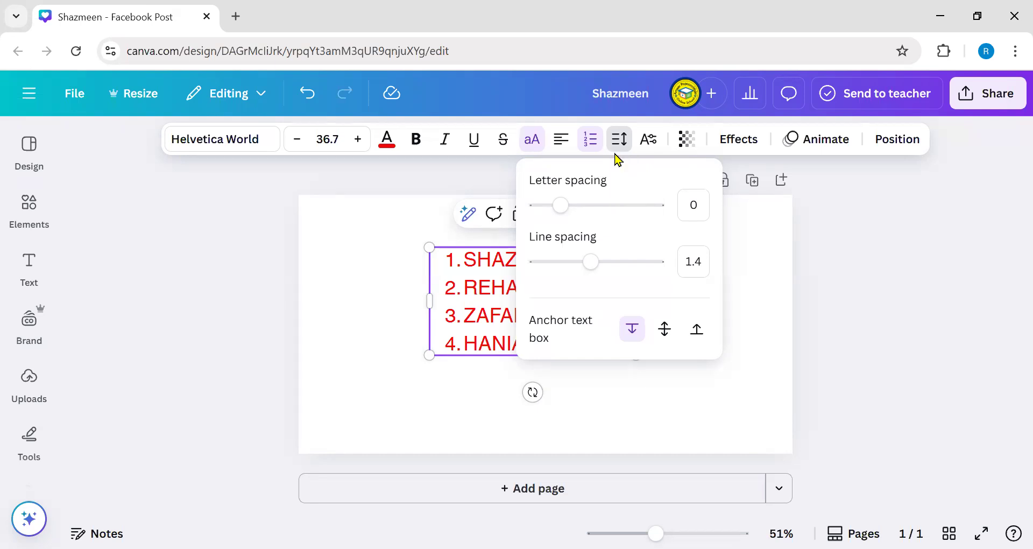
left_click(388, 286)
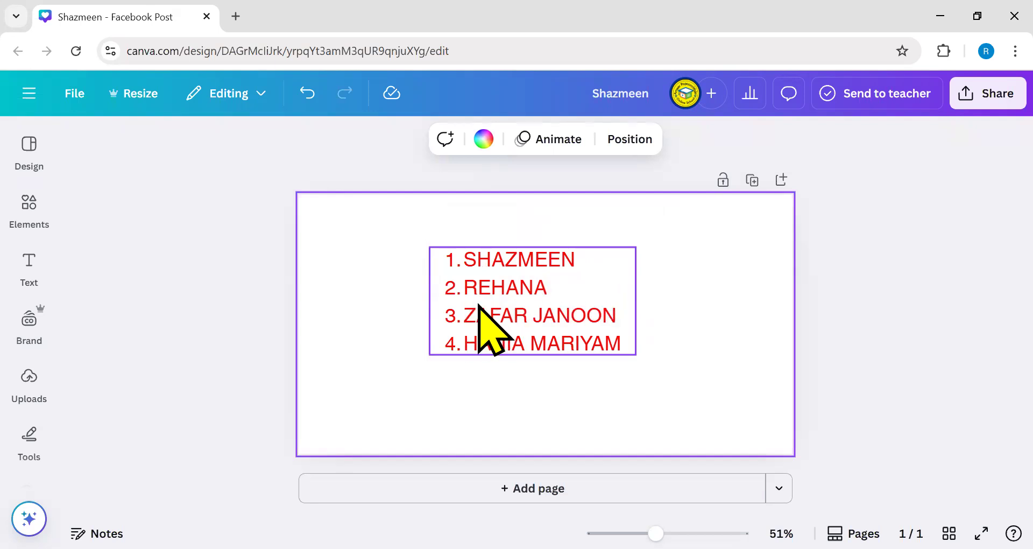
left_click(542, 272)
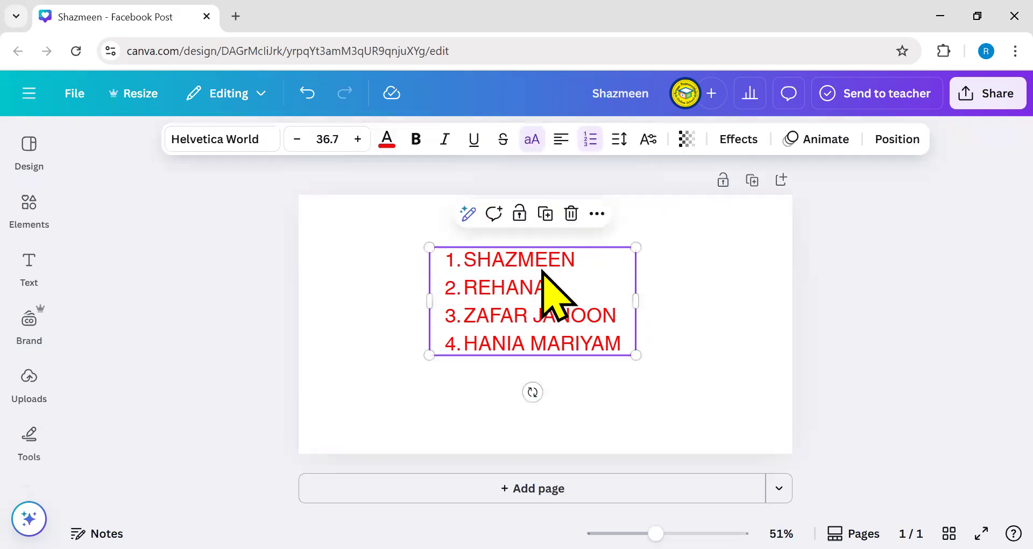
left_click(613, 142)
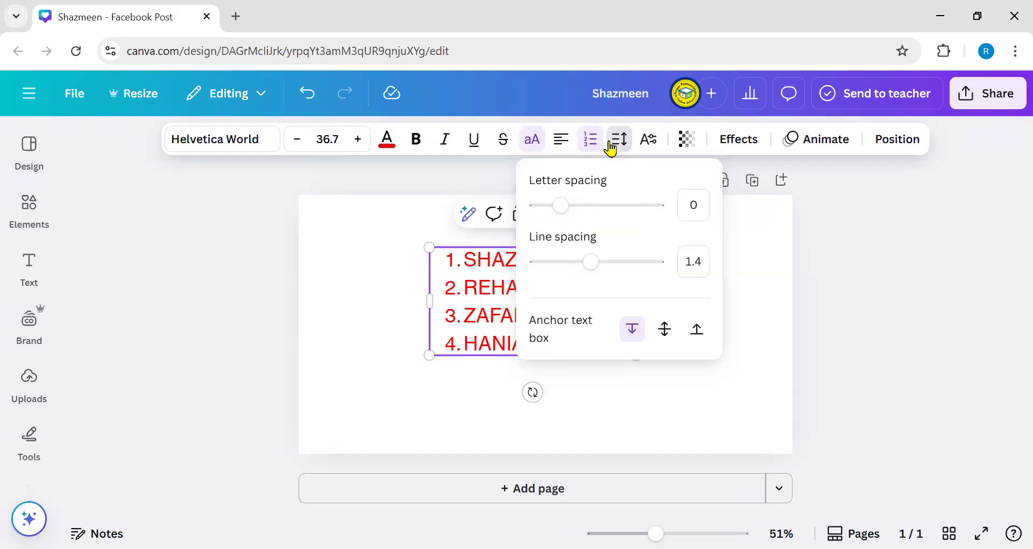
- Raise the list's letter spacing to 554 and then 800, moving and widening the box
left_click_drag(560, 209, 630, 226)
left_click(369, 300)
left_click_drag(495, 341, 389, 297)
left_click_drag(532, 325, 574, 323)
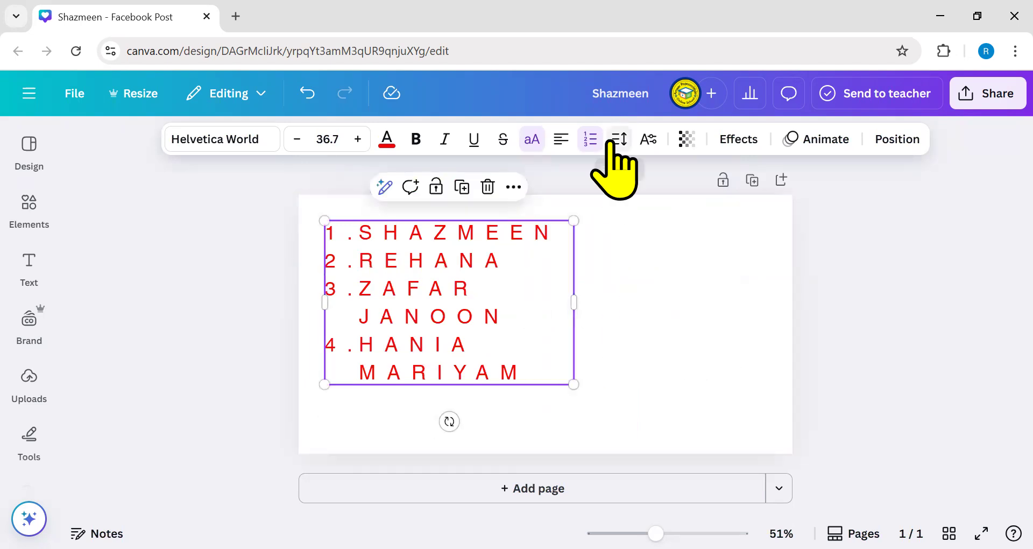
left_click_drag(627, 209, 692, 215)
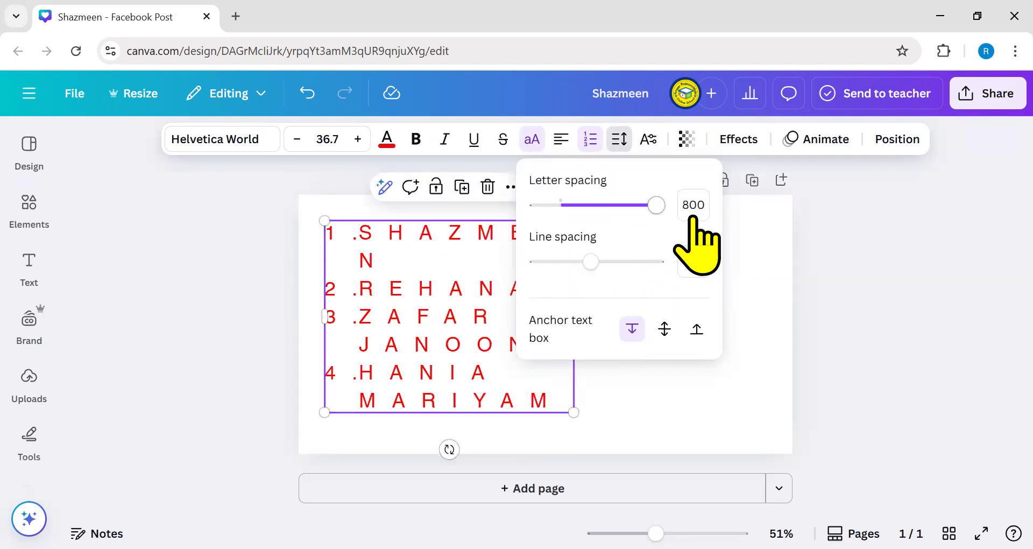
left_click(779, 347)
- Widen and reposition the name box so each of the four names fits one line
left_click(512, 334)
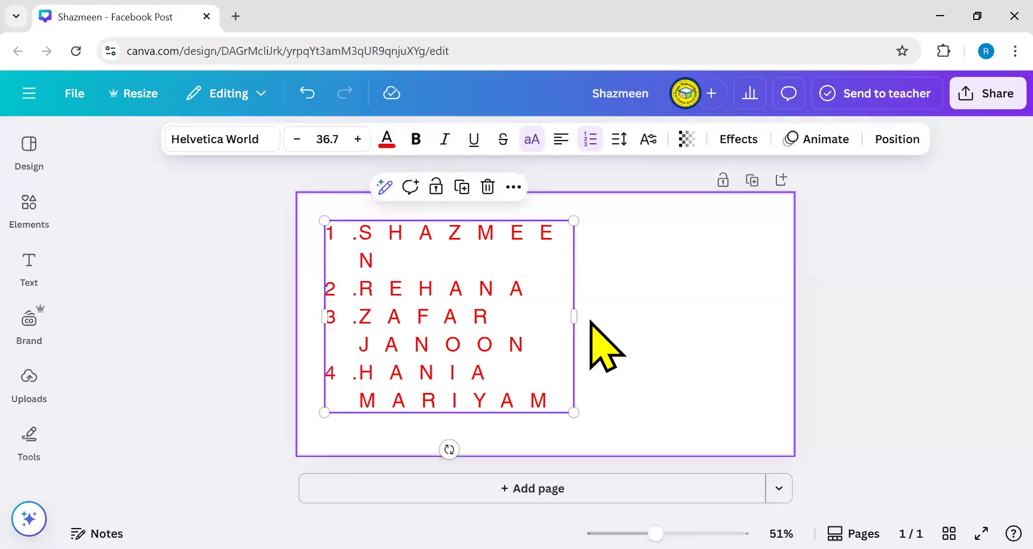
left_click_drag(613, 318, 641, 318)
left_click_drag(522, 316, 523, 335)
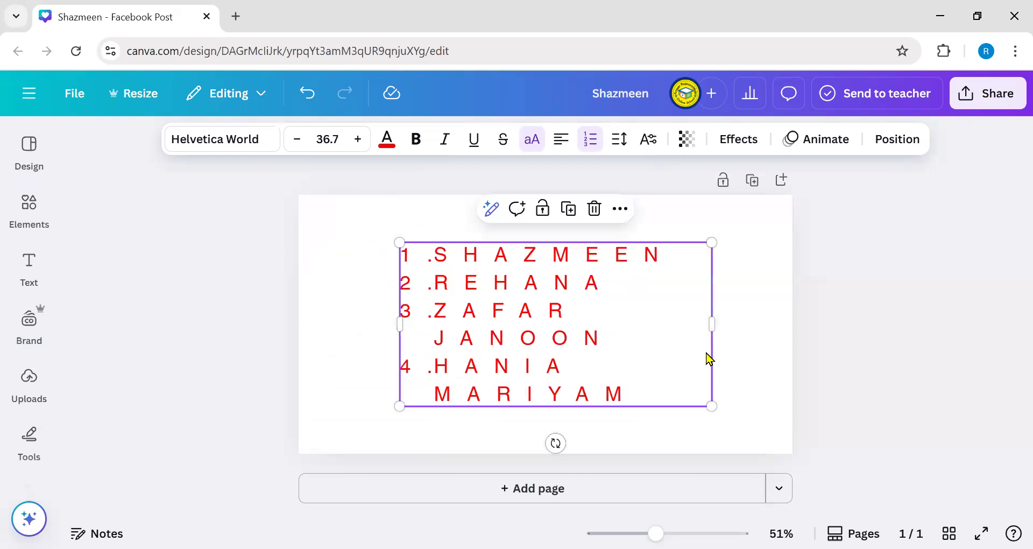
left_click_drag(714, 324, 802, 339)
left_click_drag(592, 334, 536, 344)
left_click_drag(708, 320, 741, 336)
left_click(398, 380)
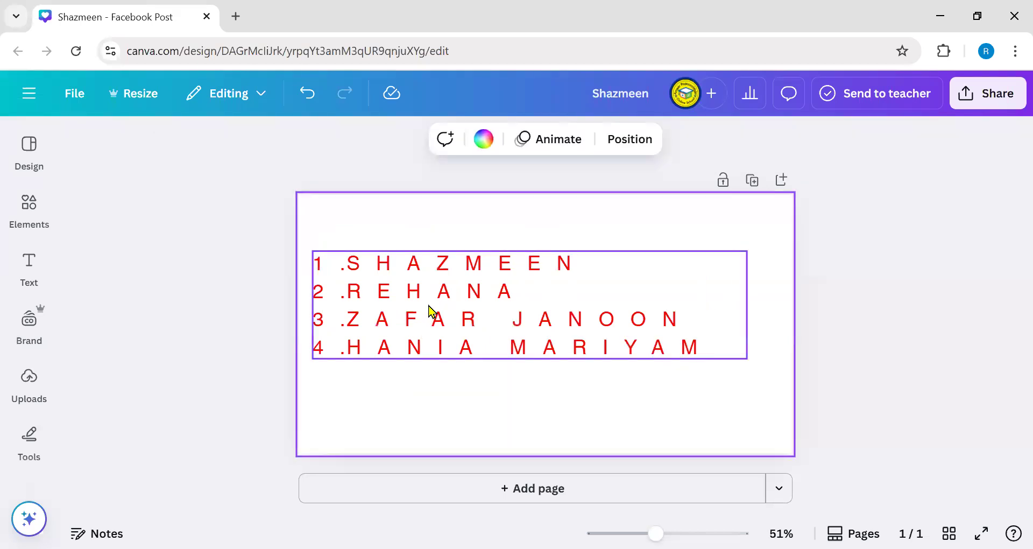
left_click(430, 311)
left_click(619, 141)
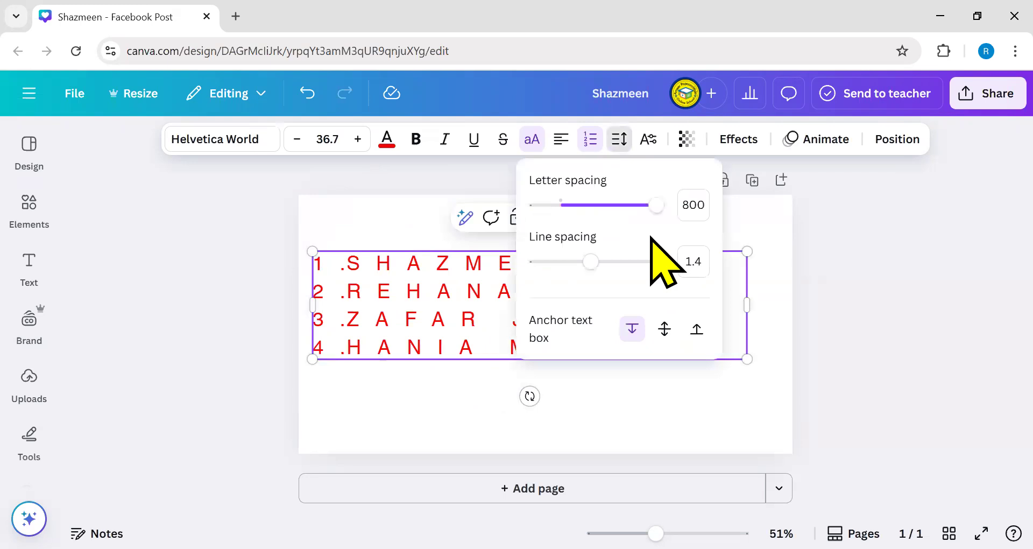
- Tighten letter spacing to -55 with line spacing 1.4, then narrow and centre the list box
left_click_drag(654, 207, 558, 216)
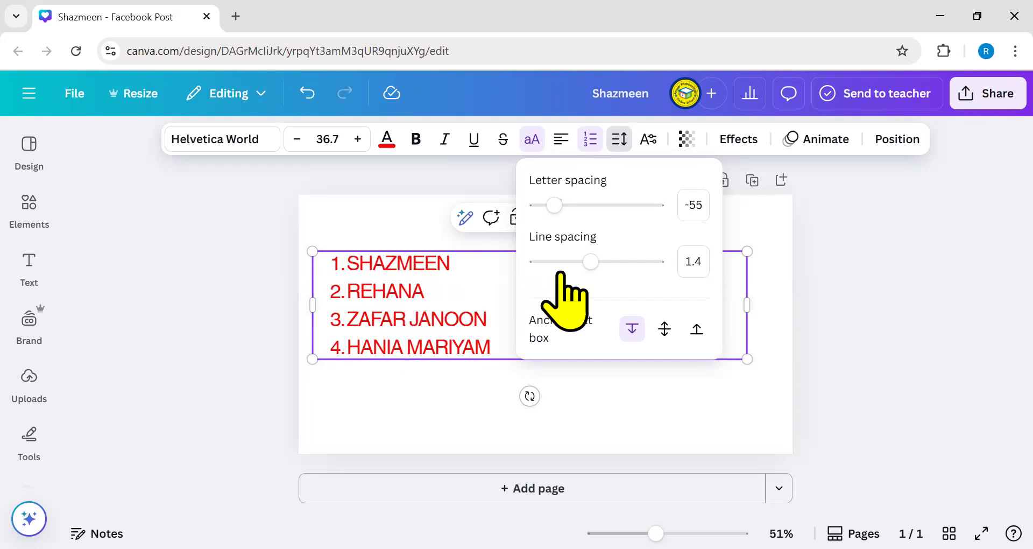
mouse_move(592, 262)
left_mouse_down()
mouse_move(656, 262)
mouse_move(543, 263)
mouse_move(591, 262)
left_mouse_up()
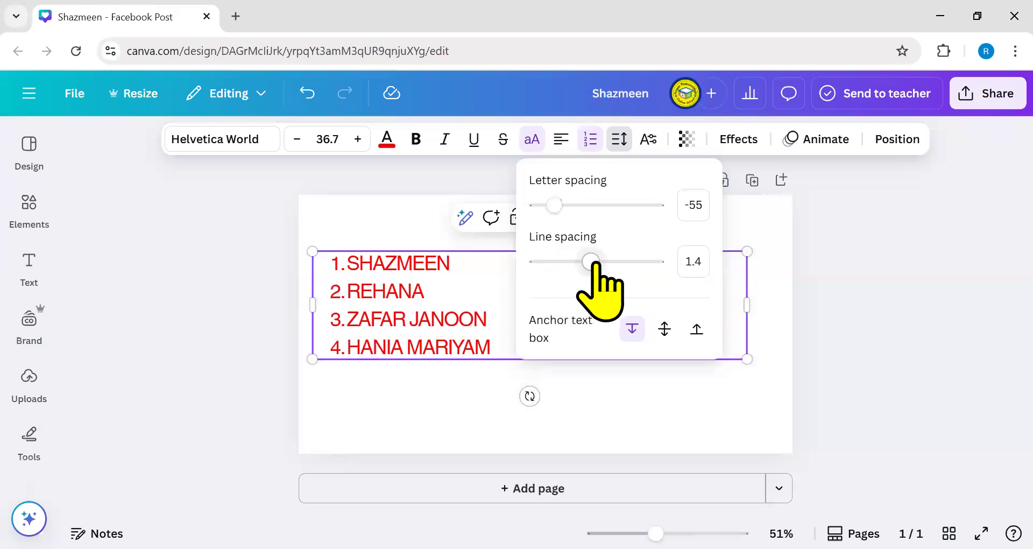
left_click(411, 399)
left_click(466, 355)
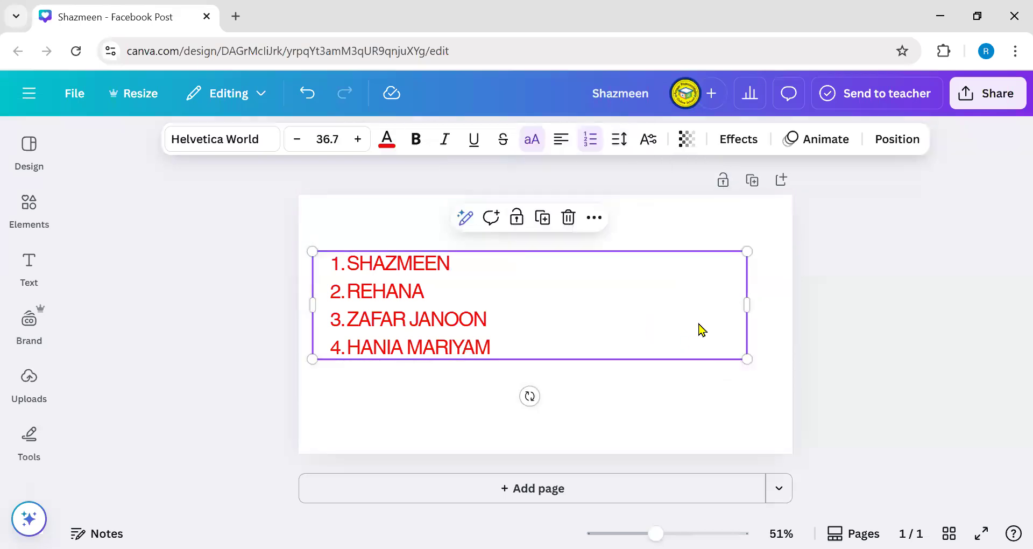
left_click_drag(748, 300, 496, 297)
left_click_drag(429, 323, 572, 321)
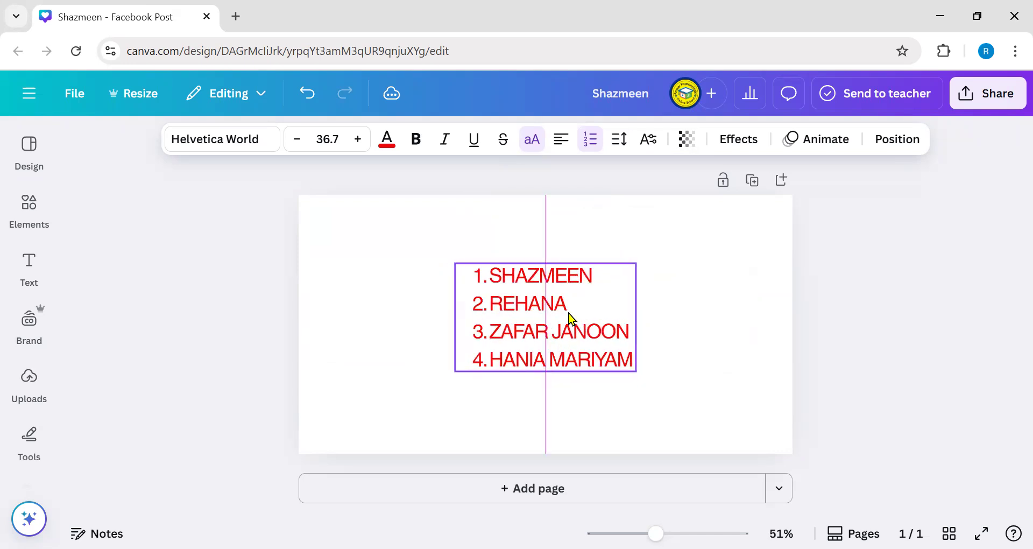
- Try superscript and subscript, return to normal position, enable ligatures, and widen the box
left_click(650, 140)
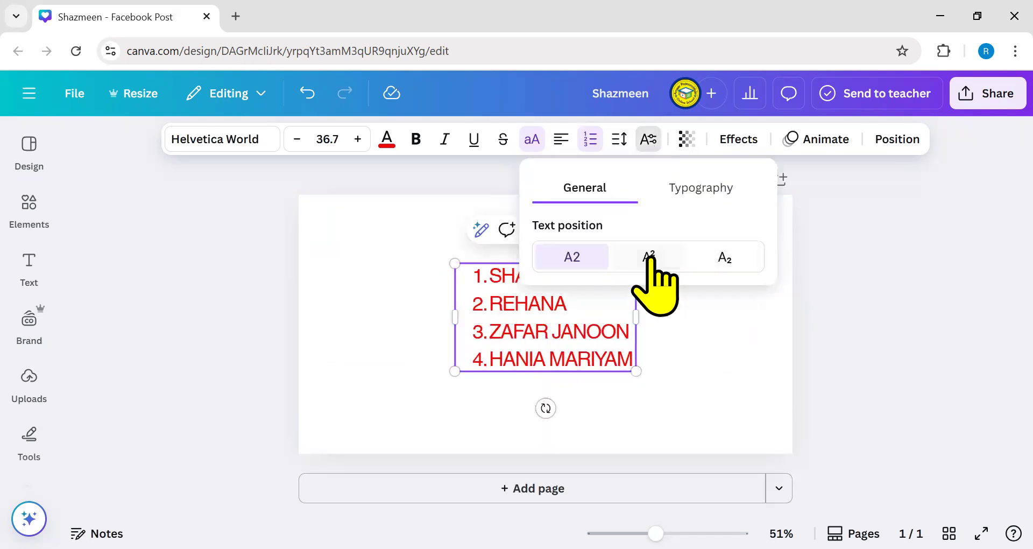
left_click(650, 257)
left_click(722, 259)
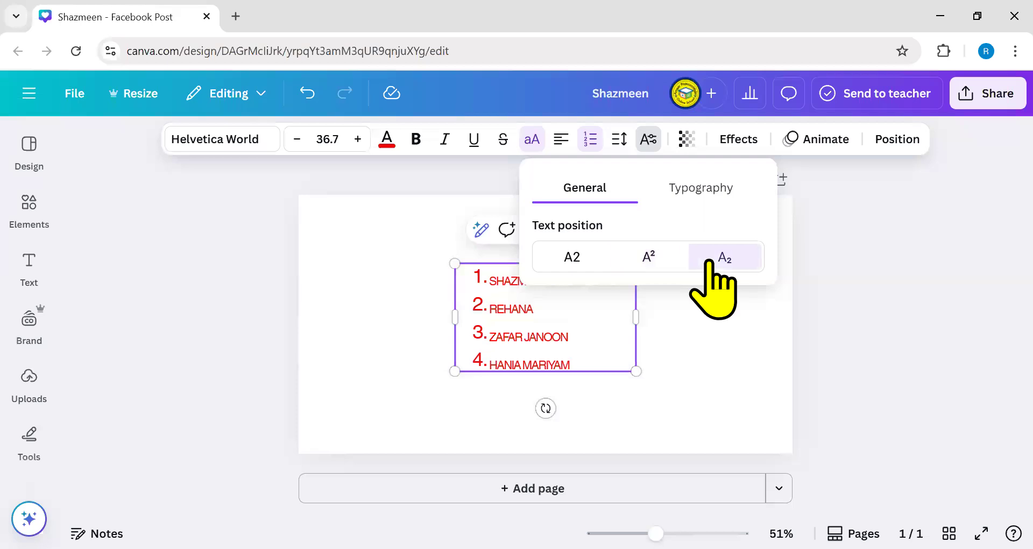
left_click(563, 254)
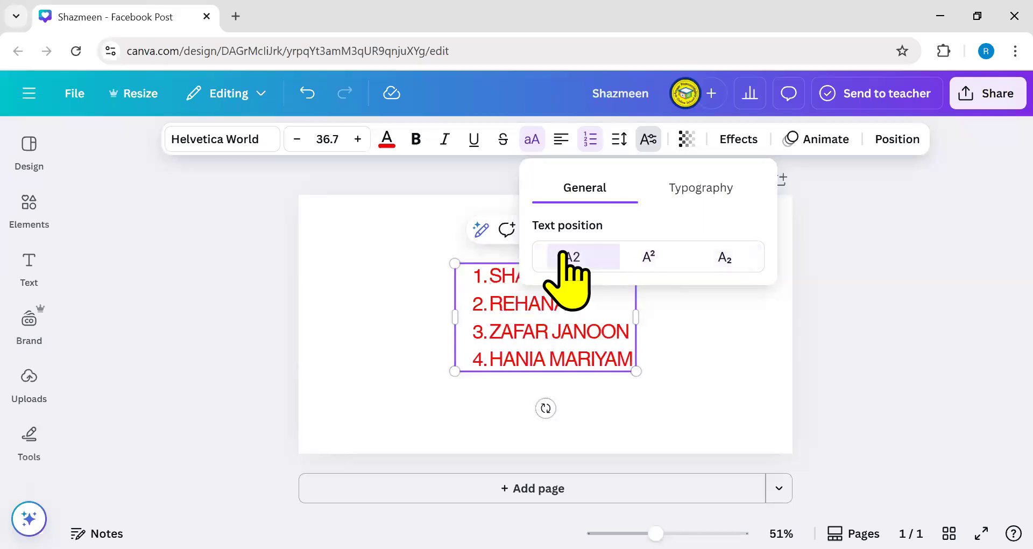
left_click(681, 189)
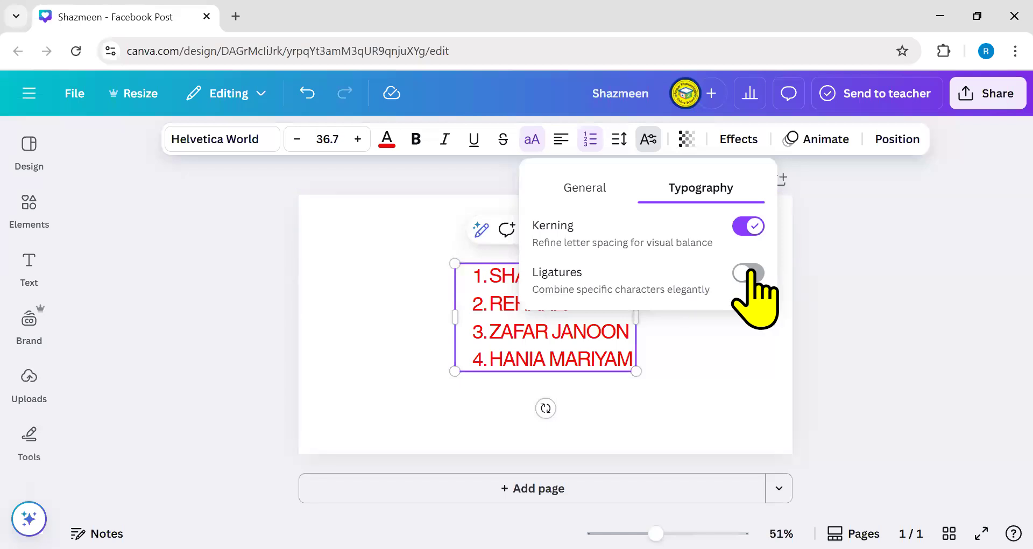
left_click(749, 273)
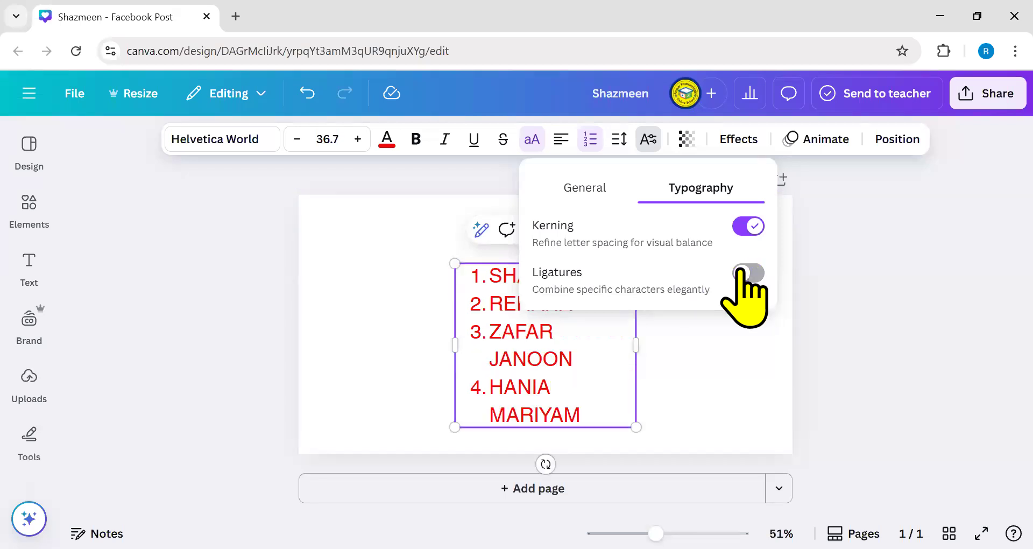
left_click_drag(637, 345, 661, 345)
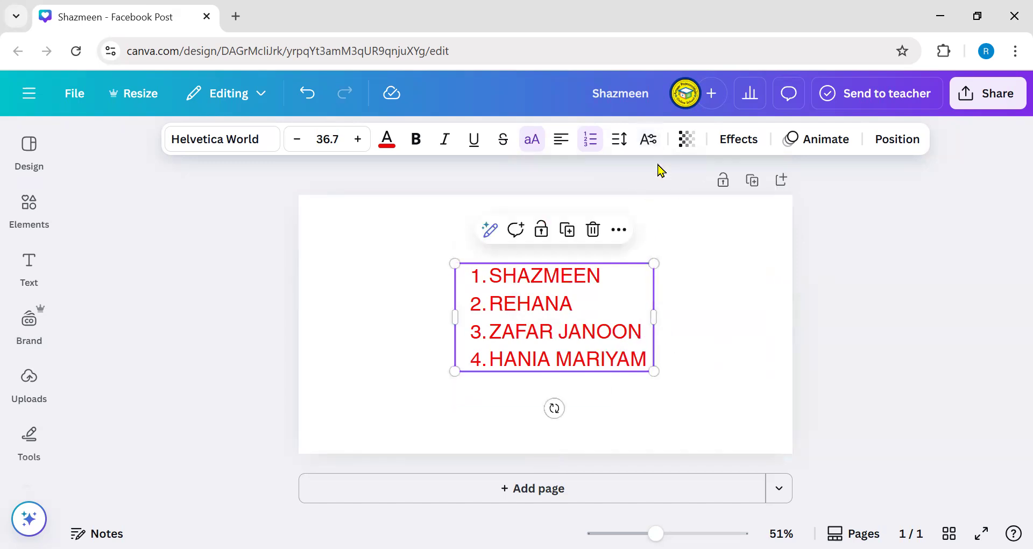
- Move the list to the page's top-left, set the names to subscript, and enlarge to 39.4
left_click(647, 140)
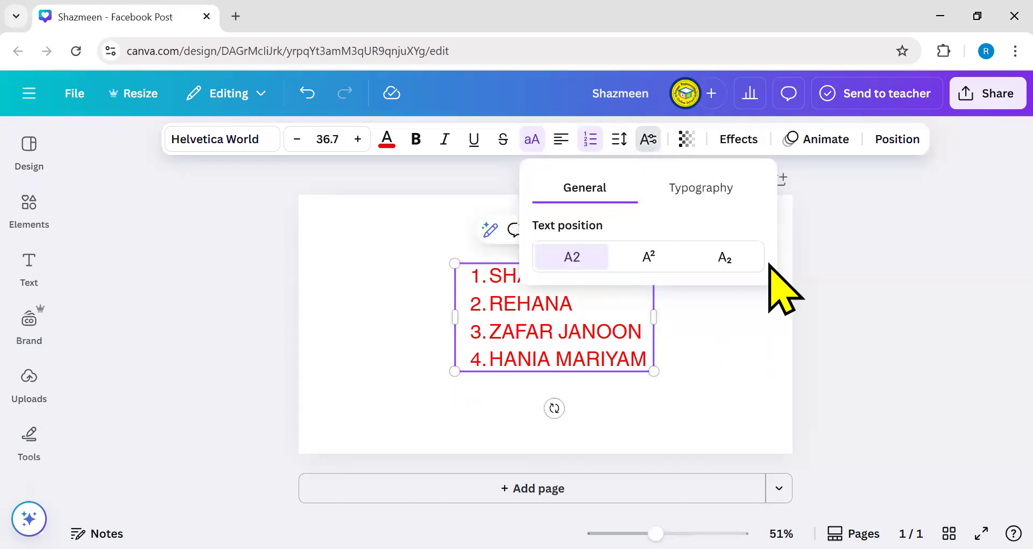
left_click_drag(582, 340, 404, 268)
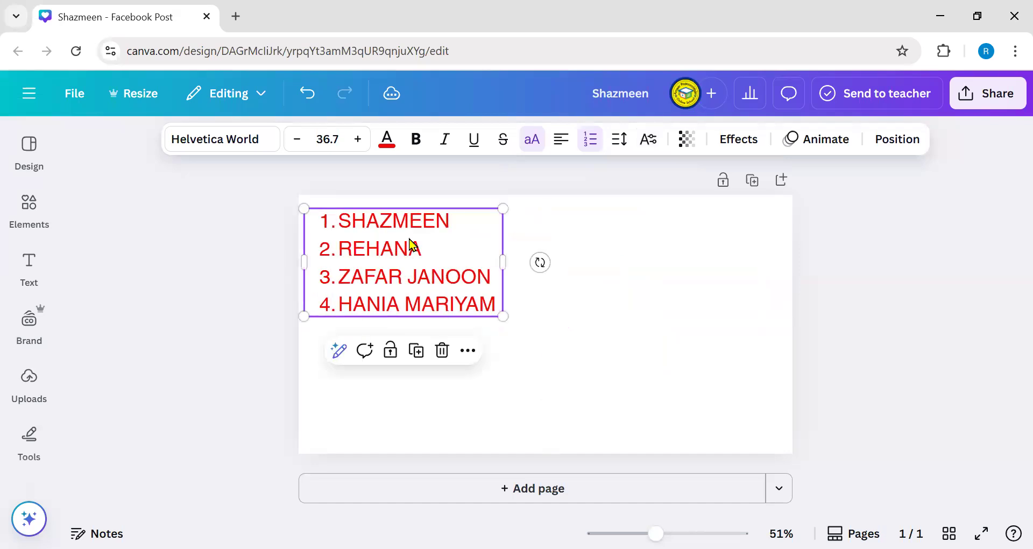
left_click(652, 141)
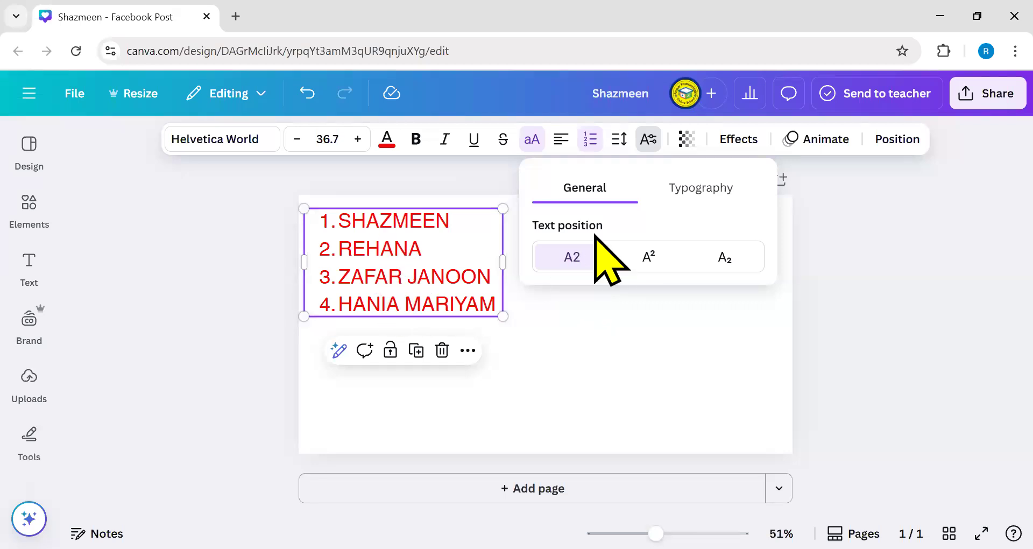
left_click(658, 264)
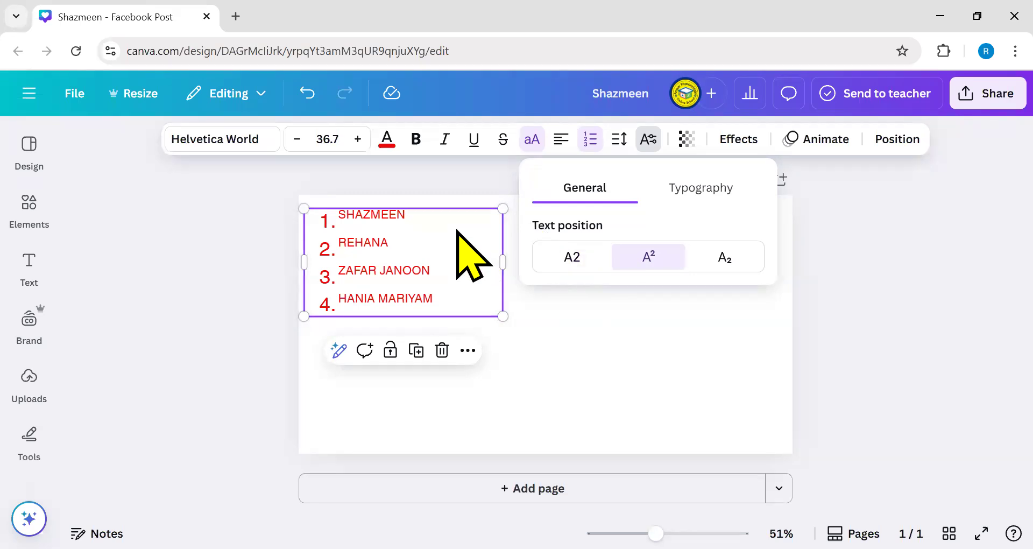
left_click(727, 258)
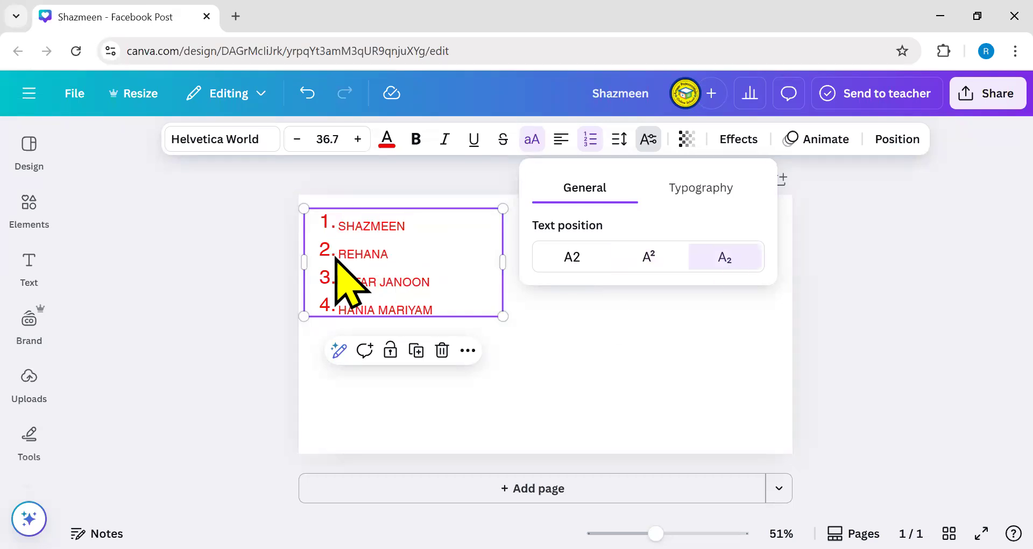
mouse_move(503, 316)
left_mouse_down()
mouse_move(549, 371)
mouse_move(512, 333)
left_mouse_up()
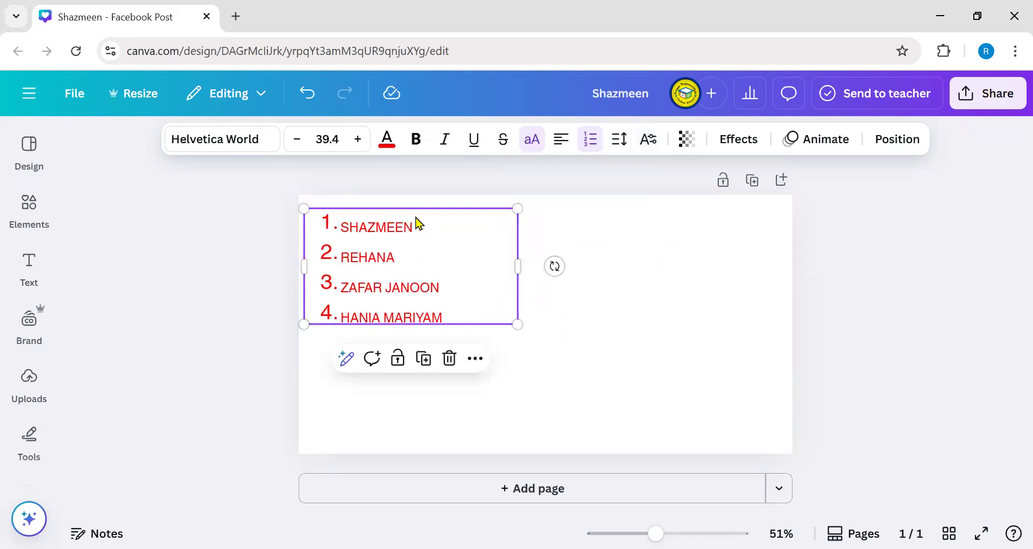
- Turn kerning off and leave ligatures off in the list's typography settings
left_click(648, 155)
left_click(700, 193)
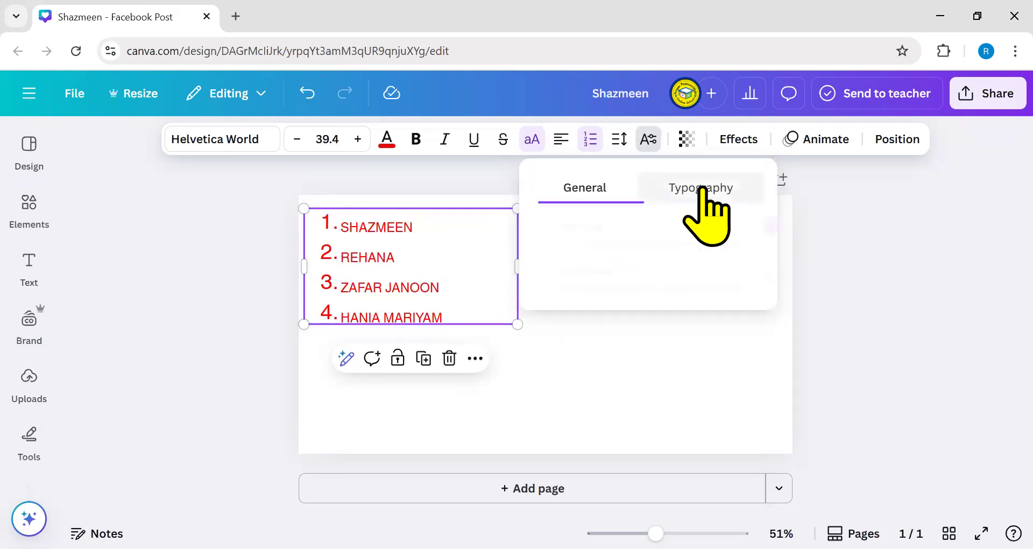
left_click(751, 231)
left_click(750, 232)
left_click(750, 229)
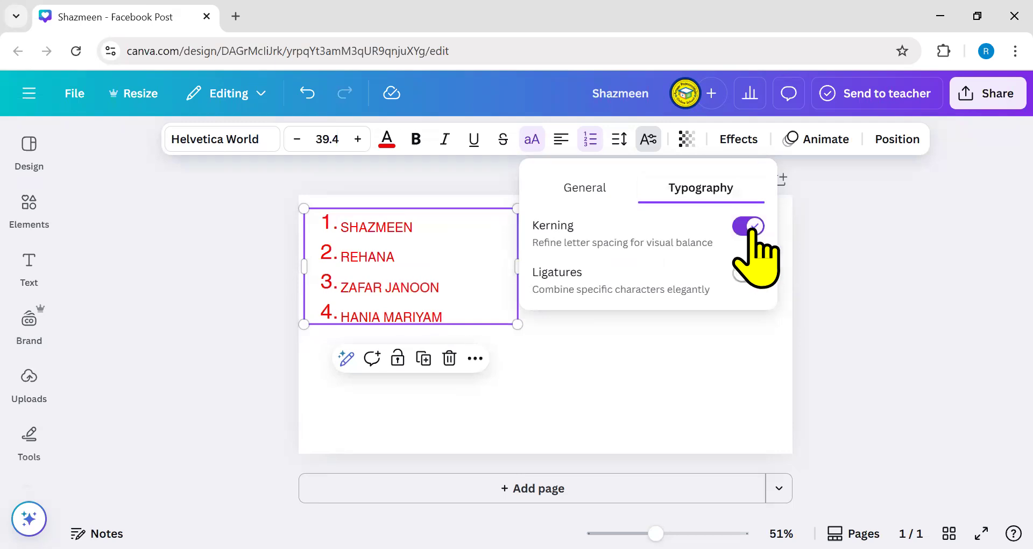
left_click(751, 226)
left_click(748, 273)
left_click(748, 273)
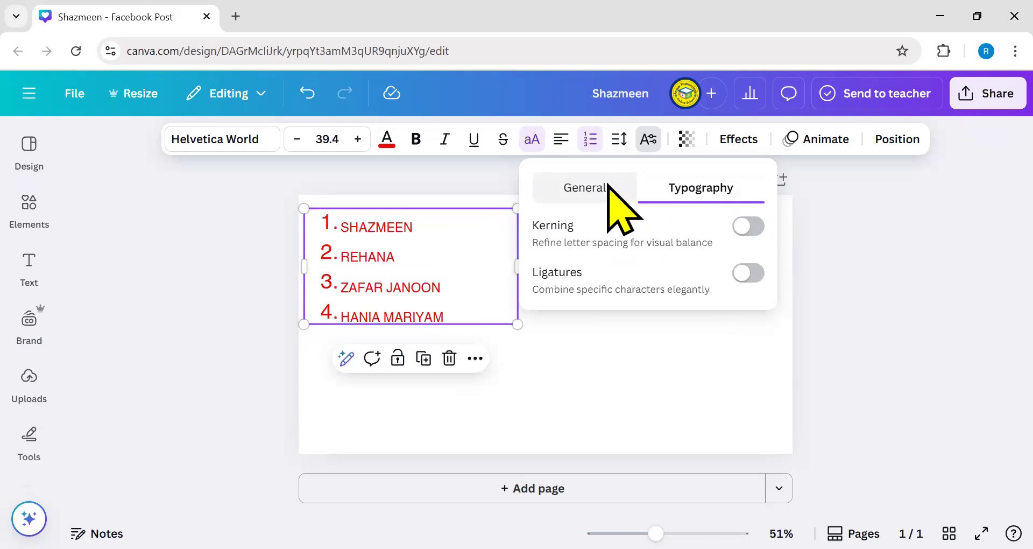
left_click(610, 187)
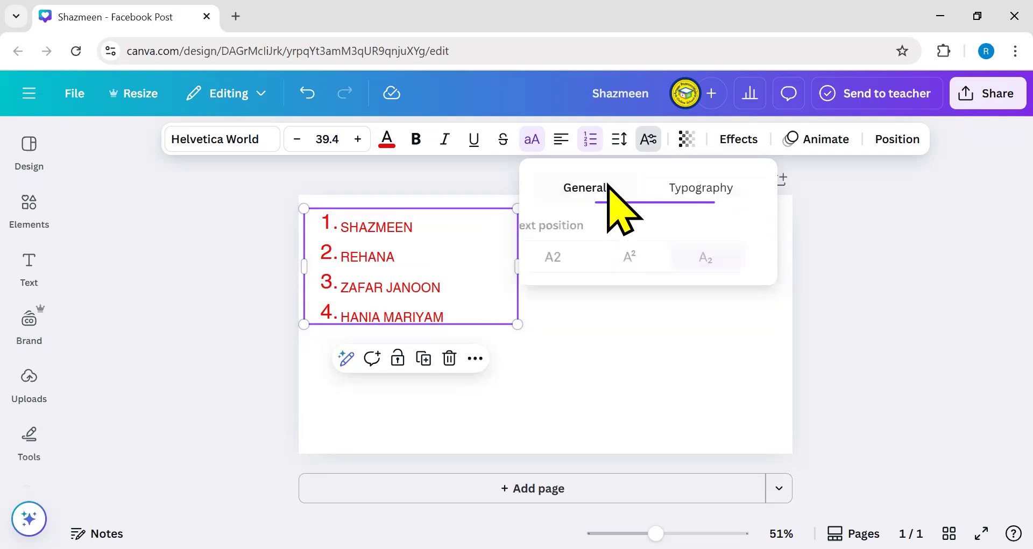
left_click(641, 376)
- Move the name list back to the top-left and enlarge it to font size 47.1
left_click_drag(487, 312, 603, 348)
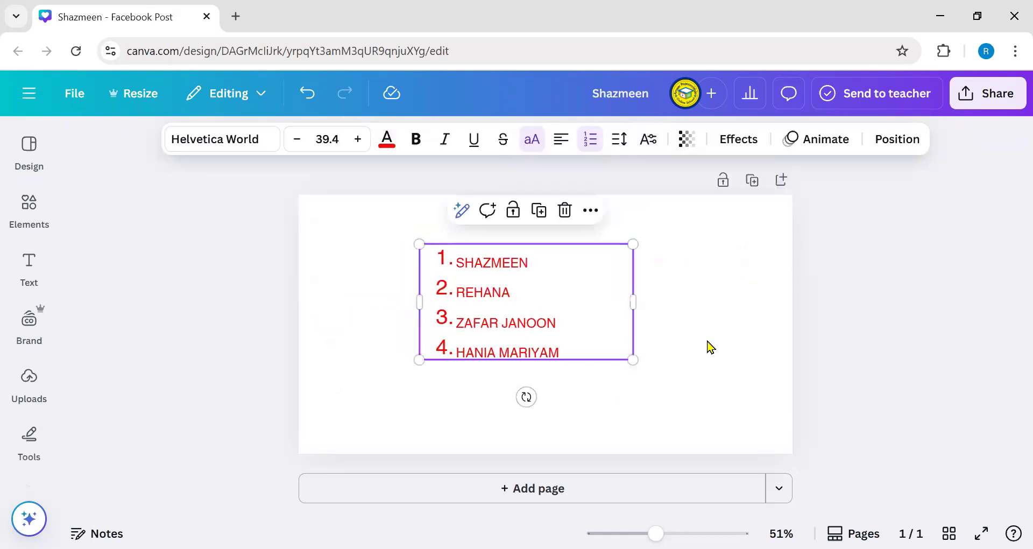
left_click_drag(634, 299, 572, 292)
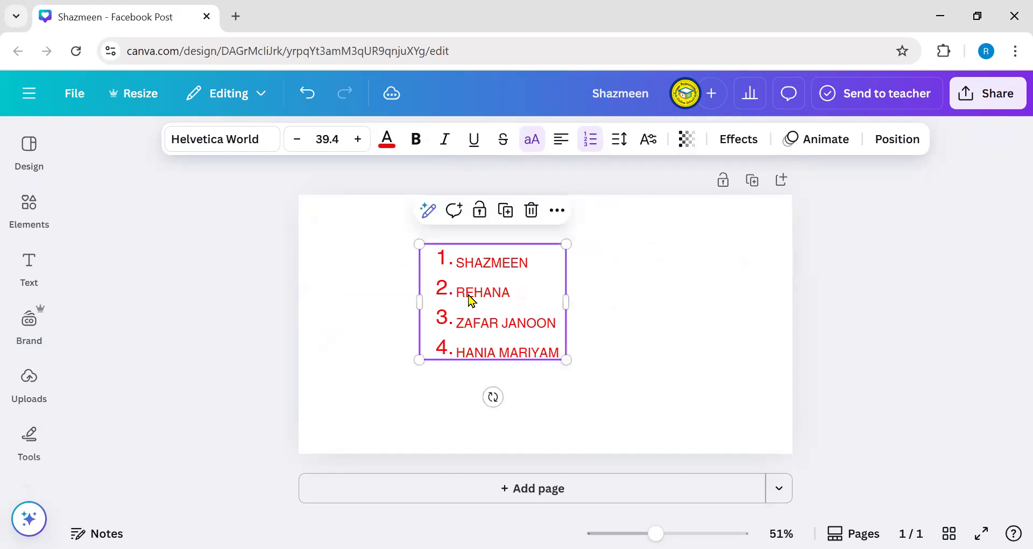
left_click_drag(459, 276, 367, 277)
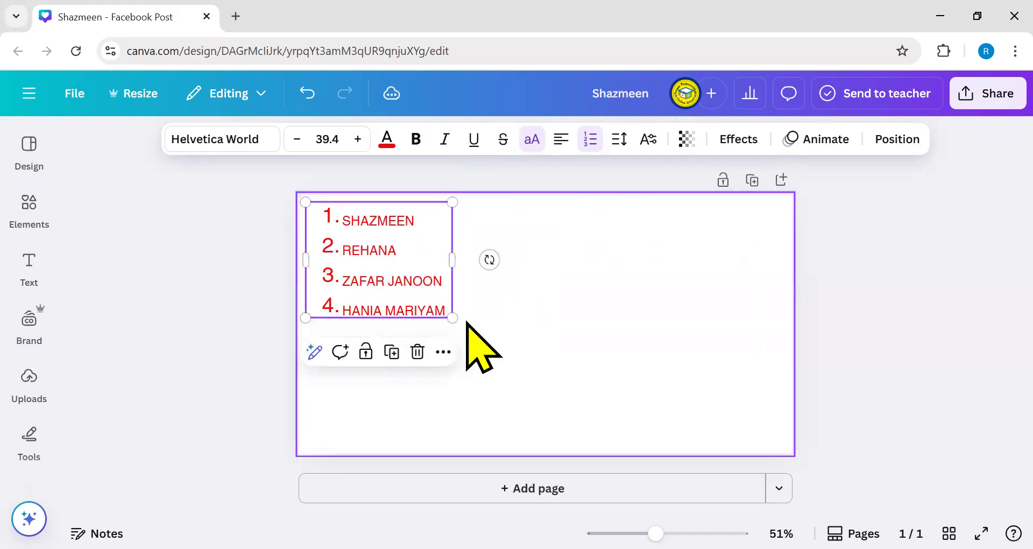
left_click_drag(453, 317, 480, 340)
left_click_drag(587, 257, 603, 237)
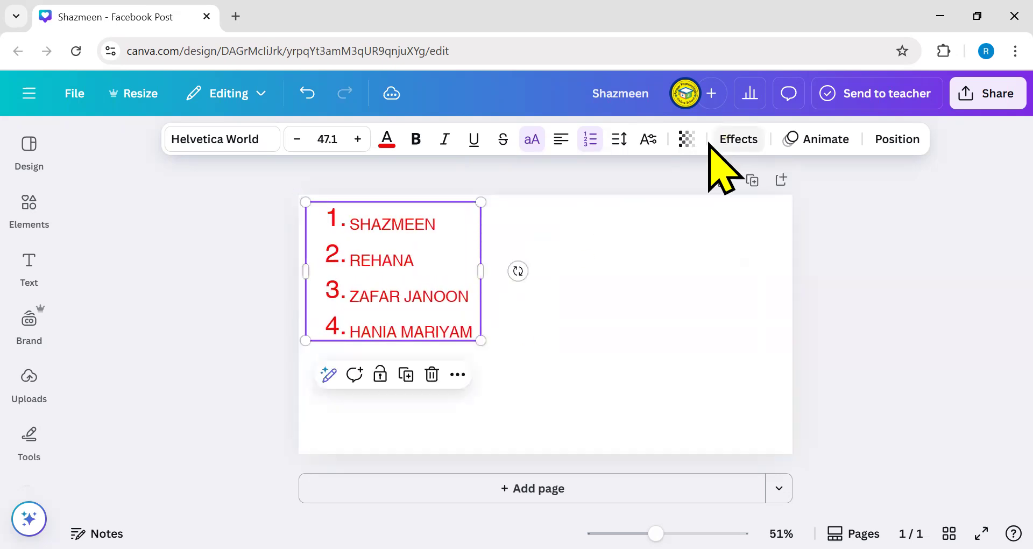
- Make the names bold and keep the list's transparency at 100
left_click(687, 140)
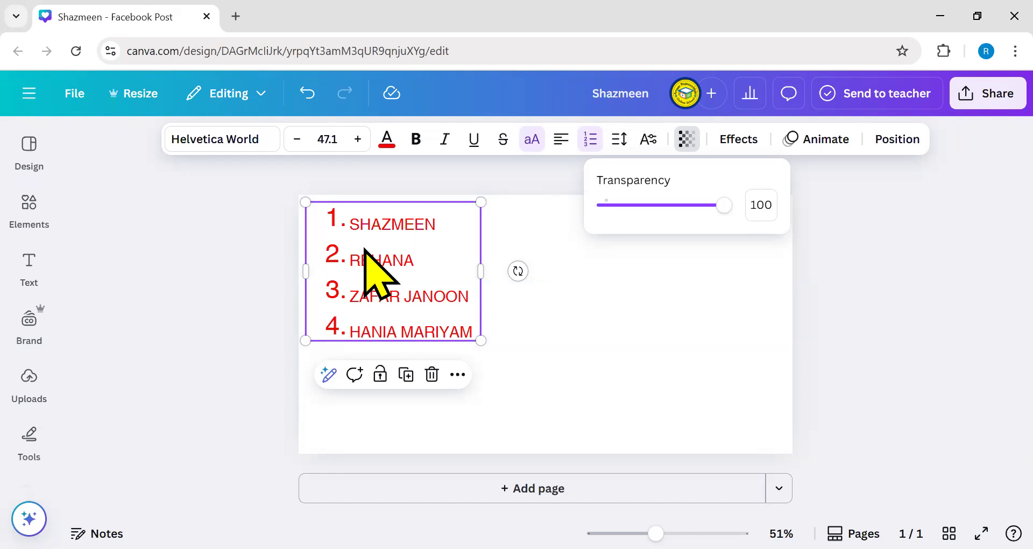
left_click(416, 140)
left_click(529, 293)
left_click(393, 298)
left_click(687, 140)
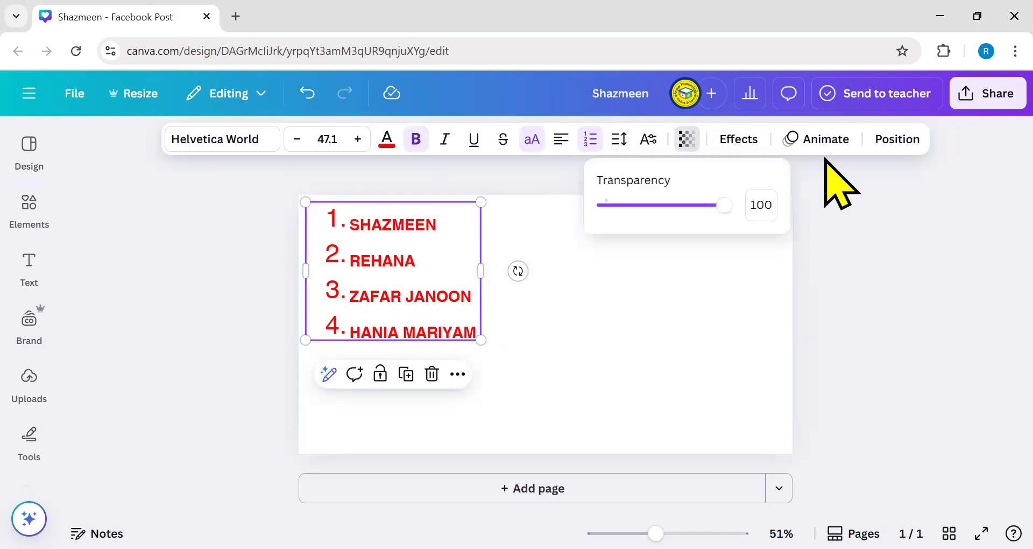
mouse_move(724, 204)
left_mouse_down()
mouse_move(599, 204)
mouse_move(742, 209)
left_mouse_up()
left_click(722, 277)
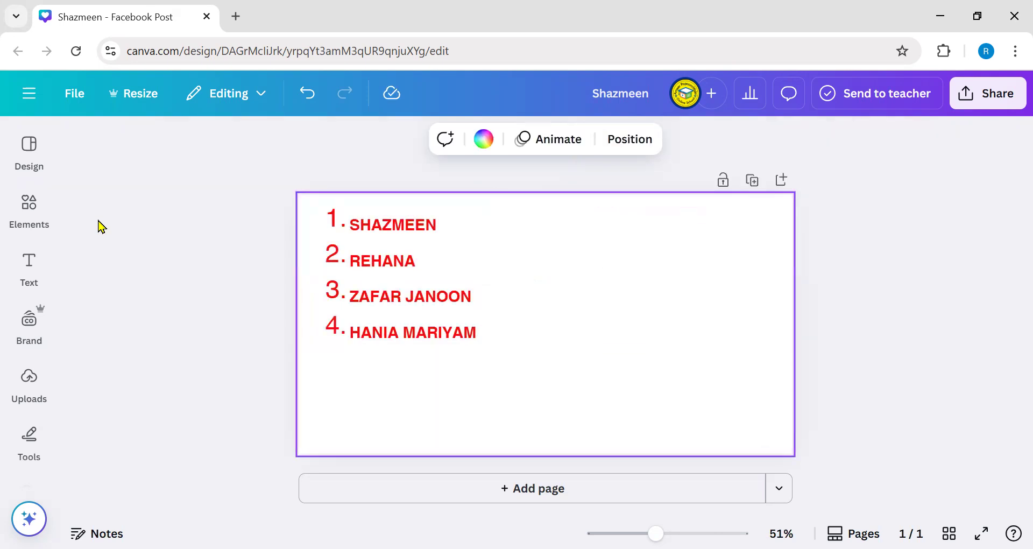
- Search the Elements library for 'islamic background' and filter the results to Photos
left_click(27, 263)
left_click(29, 212)
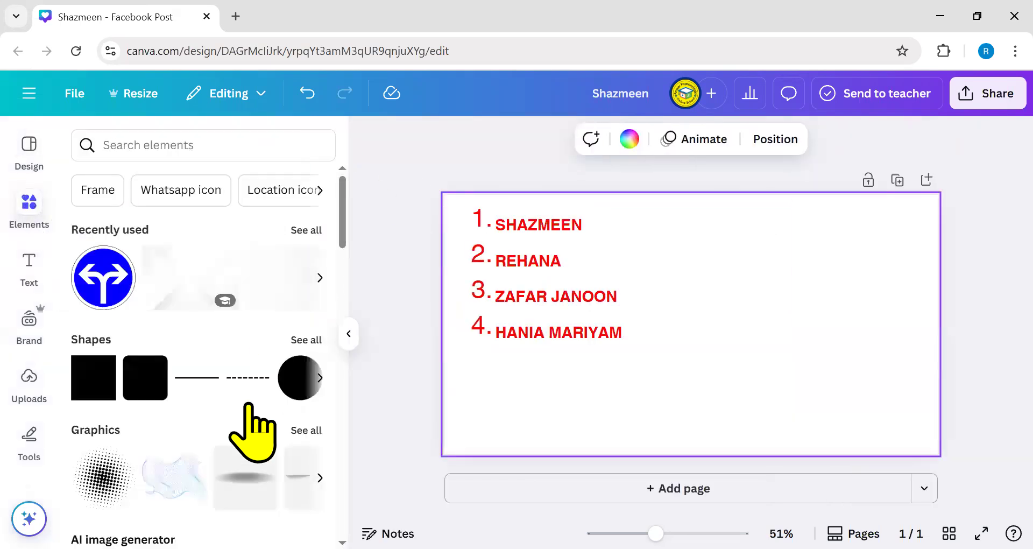
left_click(178, 146)
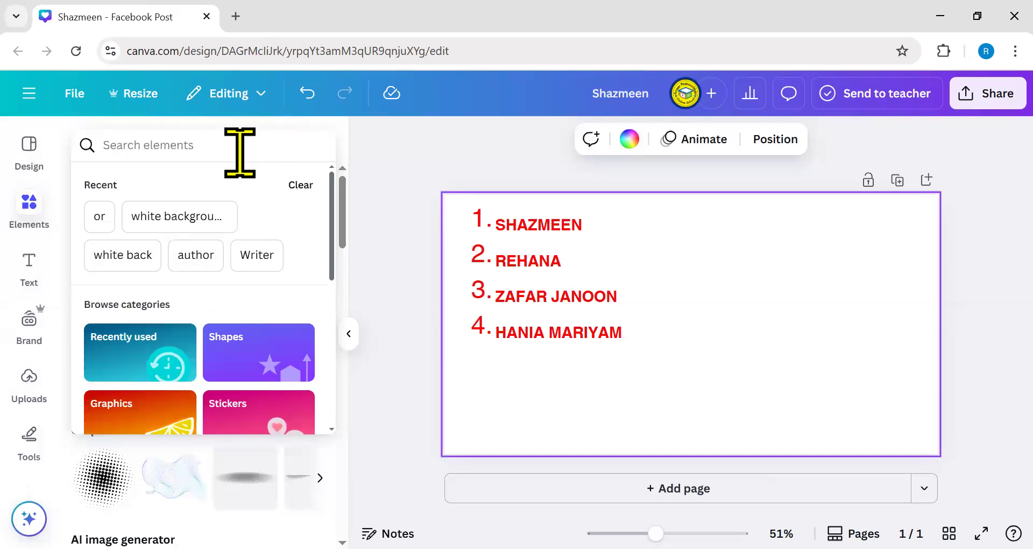
type("back")
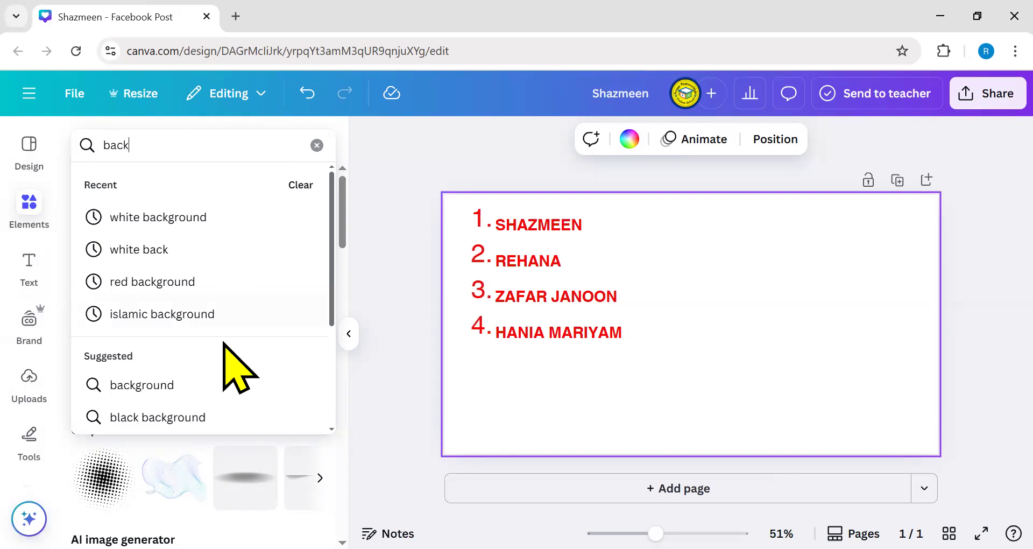
left_click(198, 313)
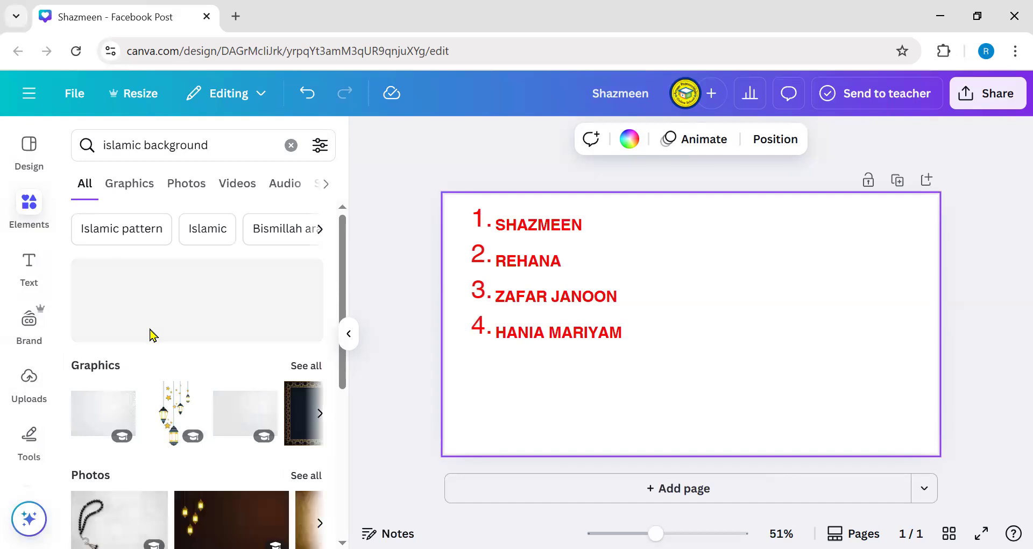
left_click(188, 183)
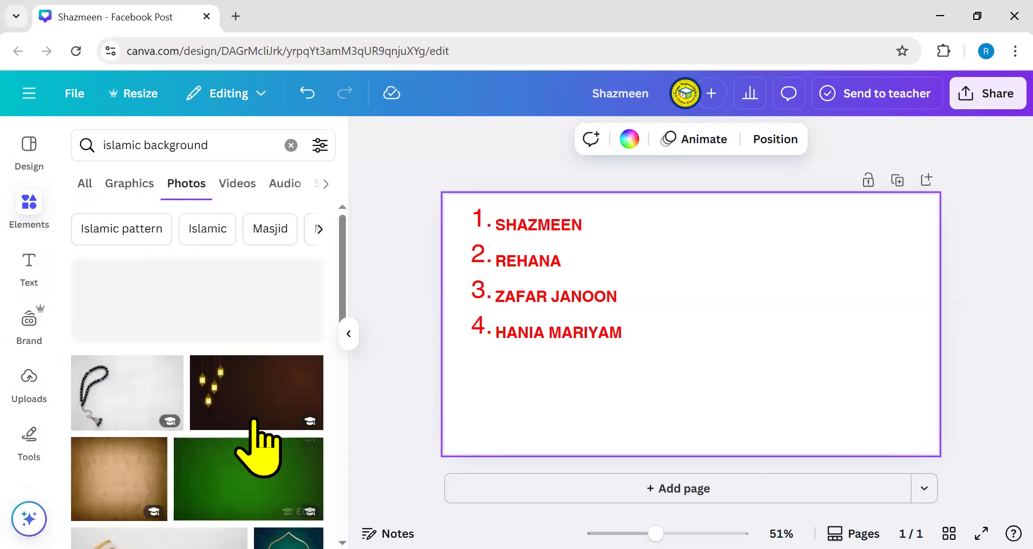
scroll(197, 375, "down", 8)
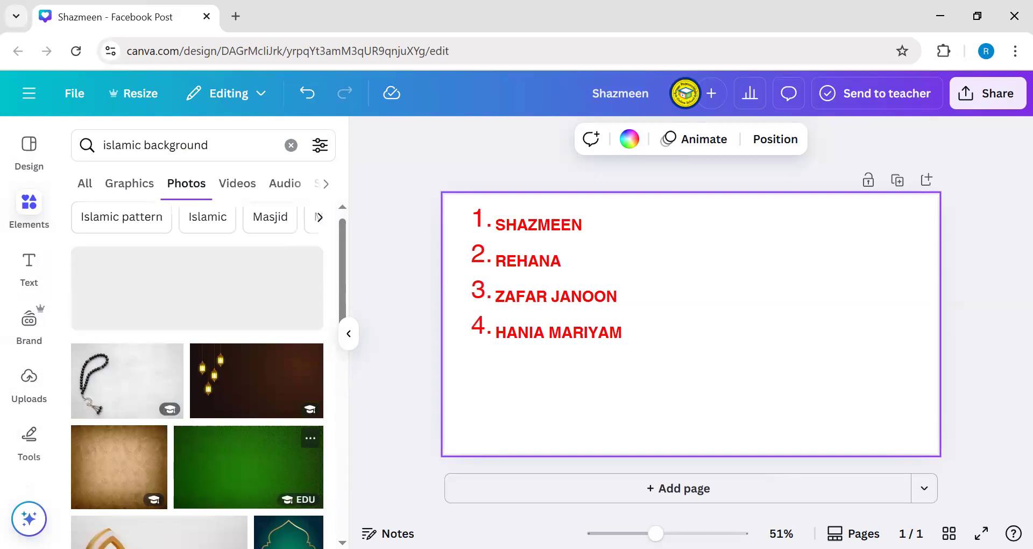
- Set the Quran with blue prayer beads on wooden planks photo as the page background
left_click_drag(173, 376, 436, 422)
left_click(378, 306)
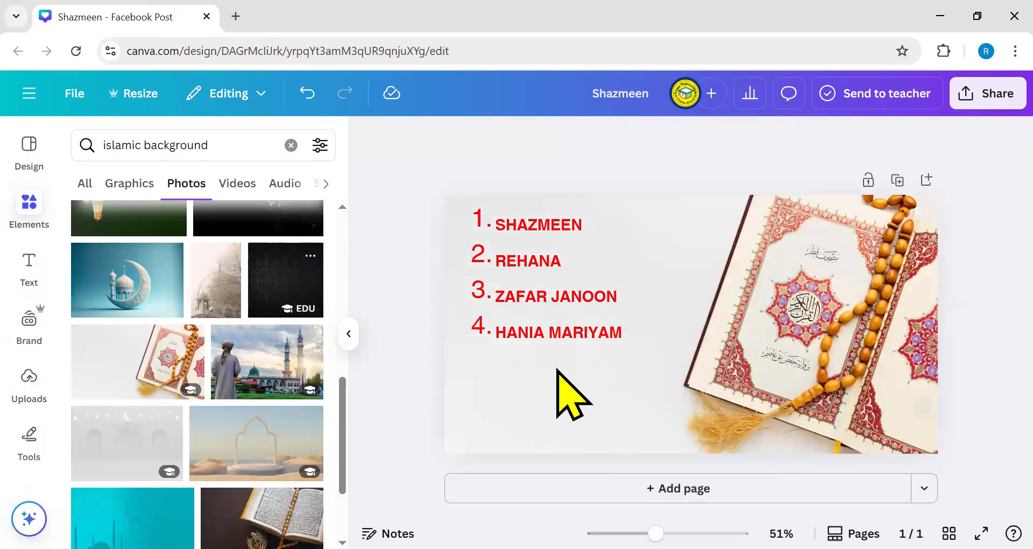
scroll(216, 430, "up", 6)
scroll(219, 454, "down", 4)
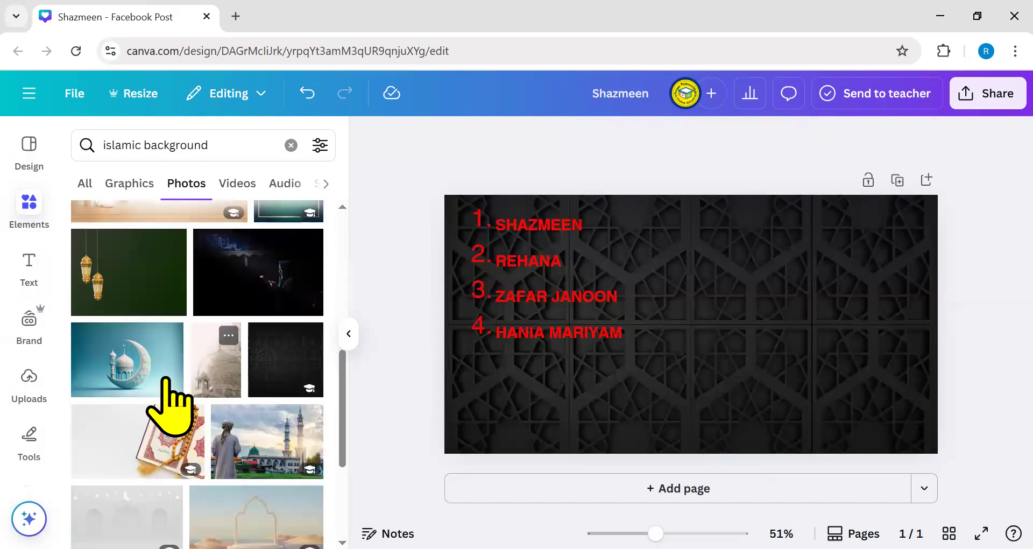
scroll(164, 379, "down", 4)
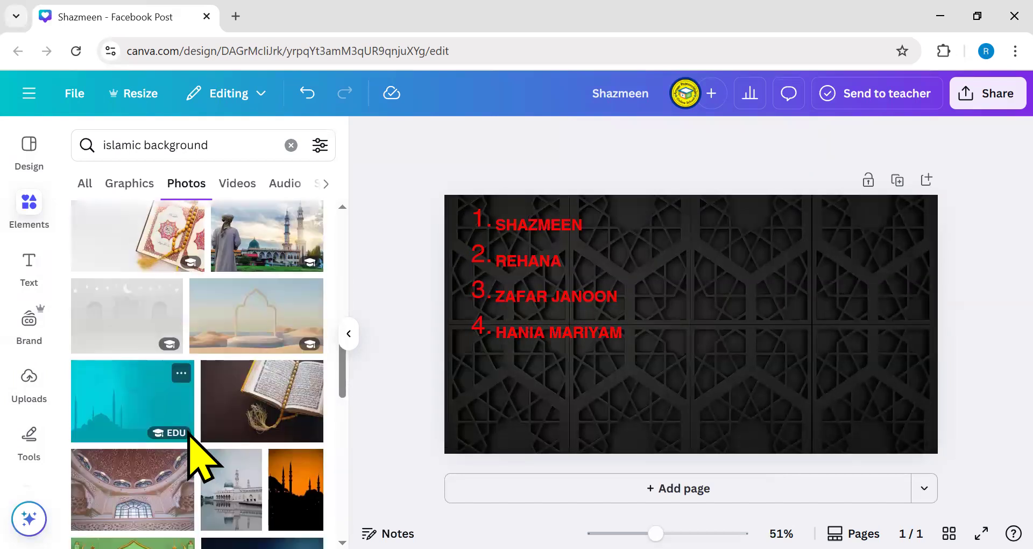
scroll(189, 437, "down", 7)
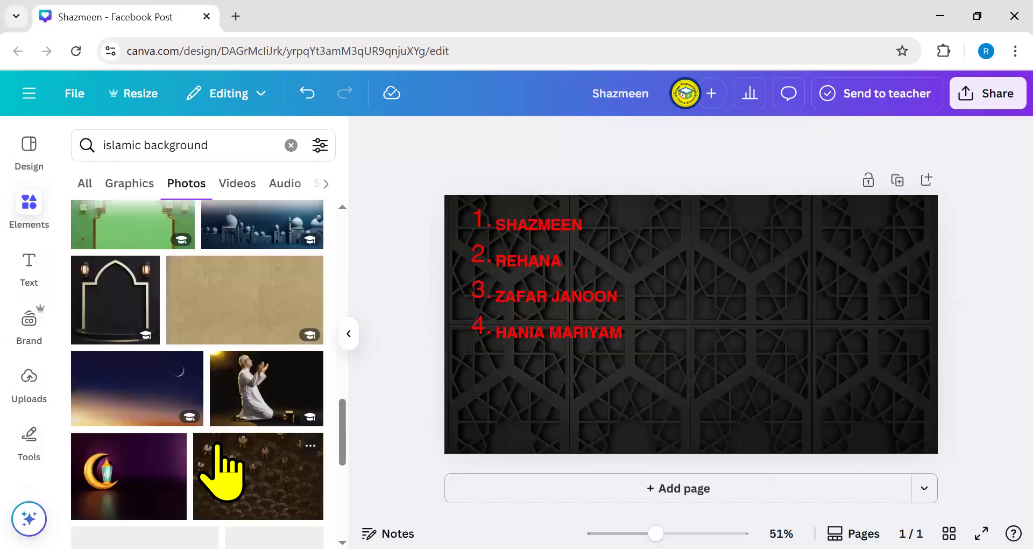
left_click_drag(141, 401, 467, 442)
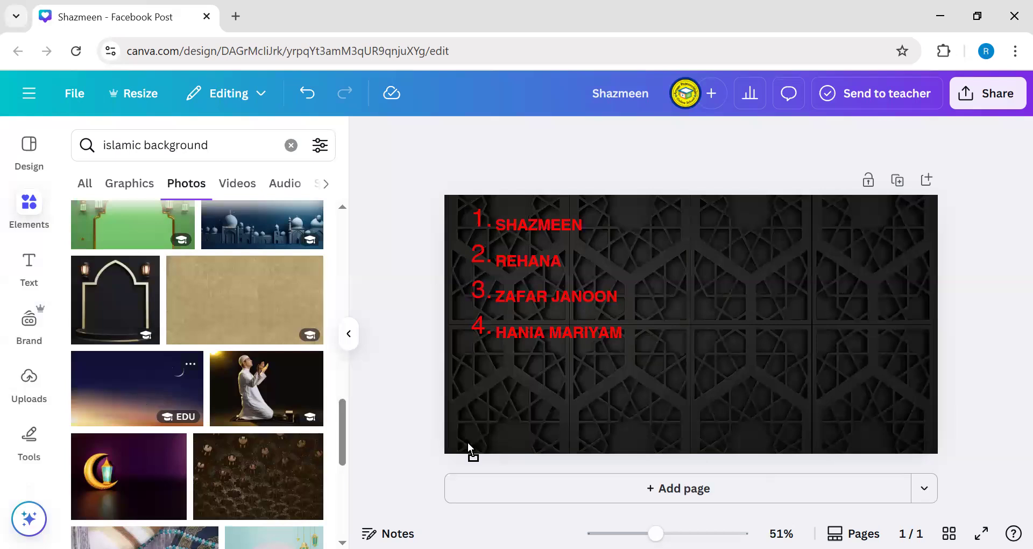
scroll(234, 304, "down", 6)
left_click_drag(157, 292, 275, 356)
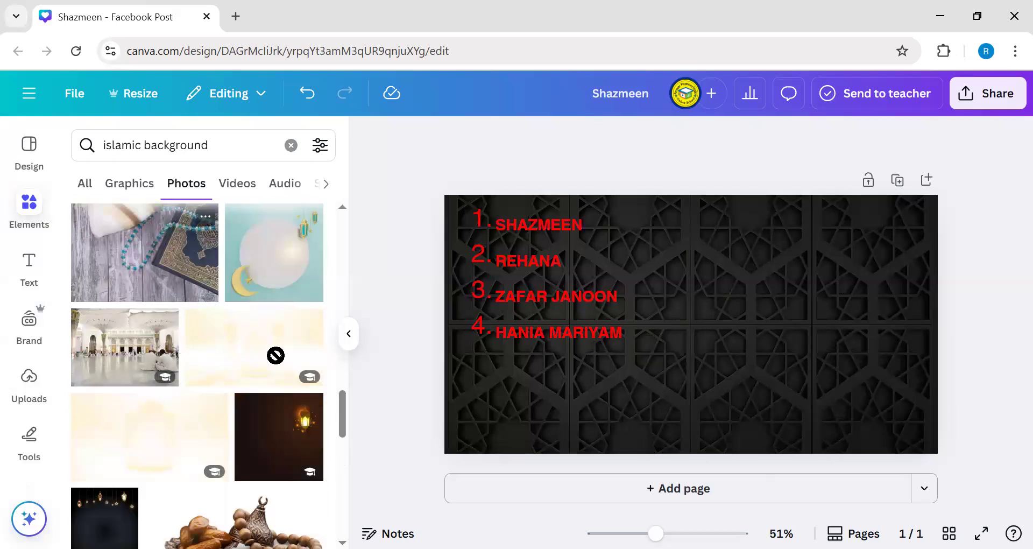
left_click_drag(467, 428, 854, 328)
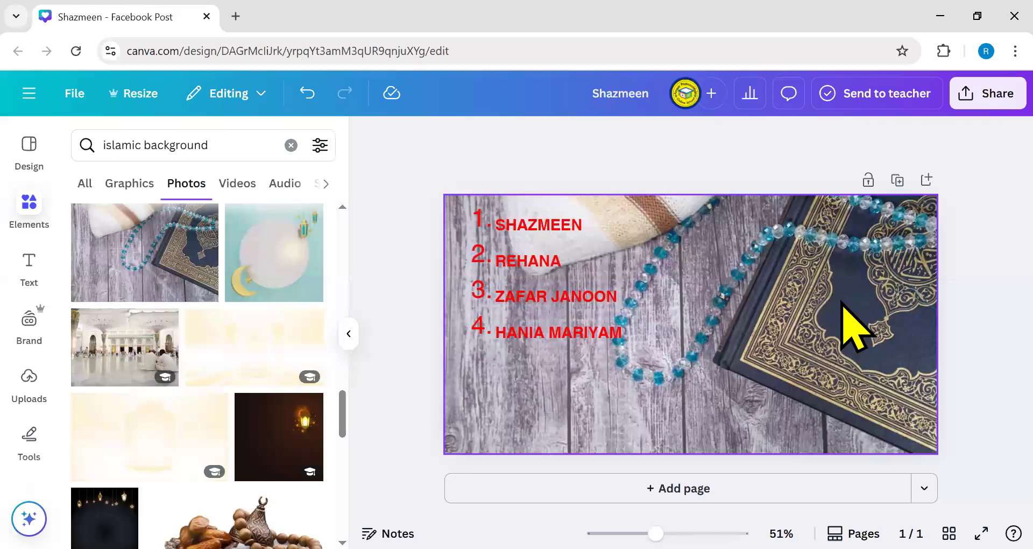
left_click(946, 226)
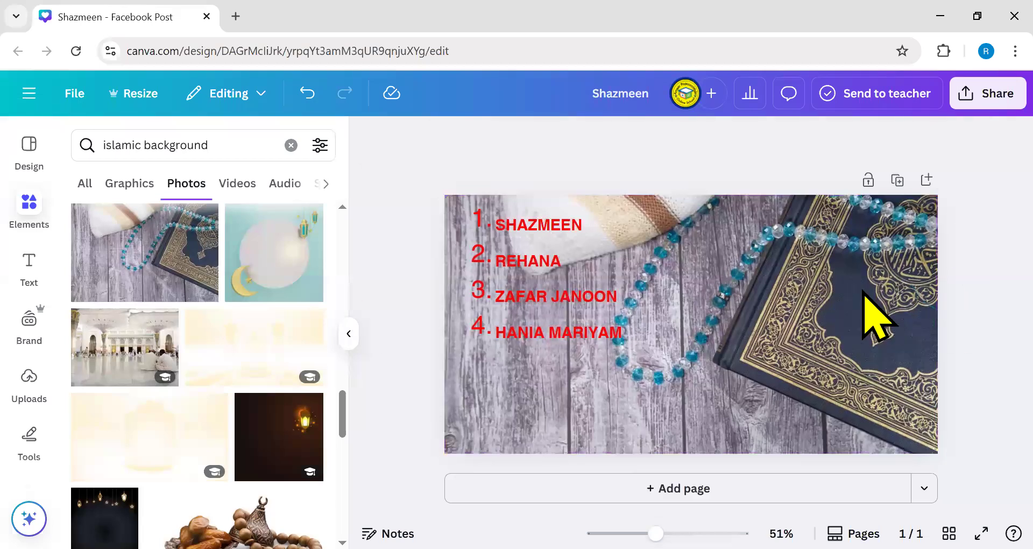
- Check the background photo's crop without changes, then lower its transparency
left_click(736, 303)
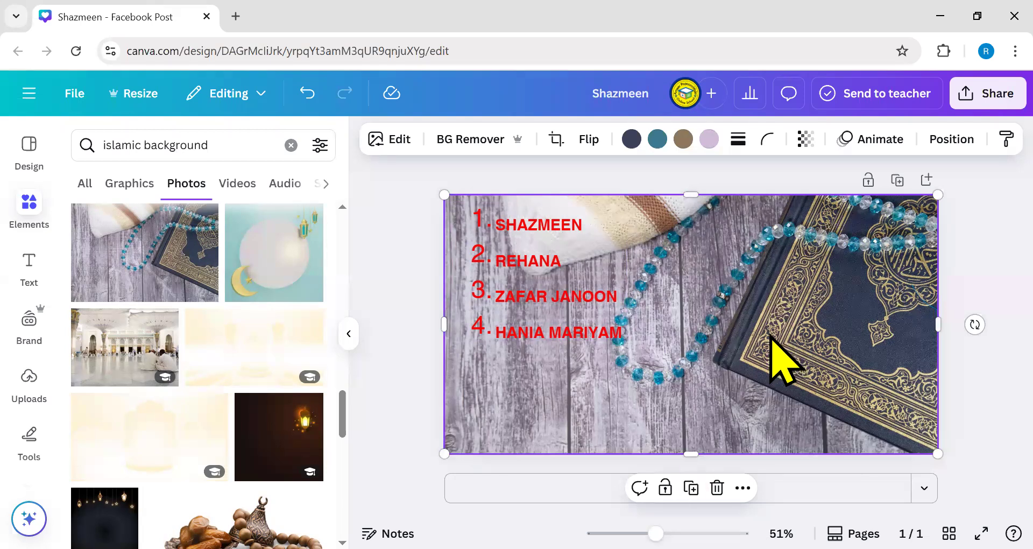
double_click(697, 352)
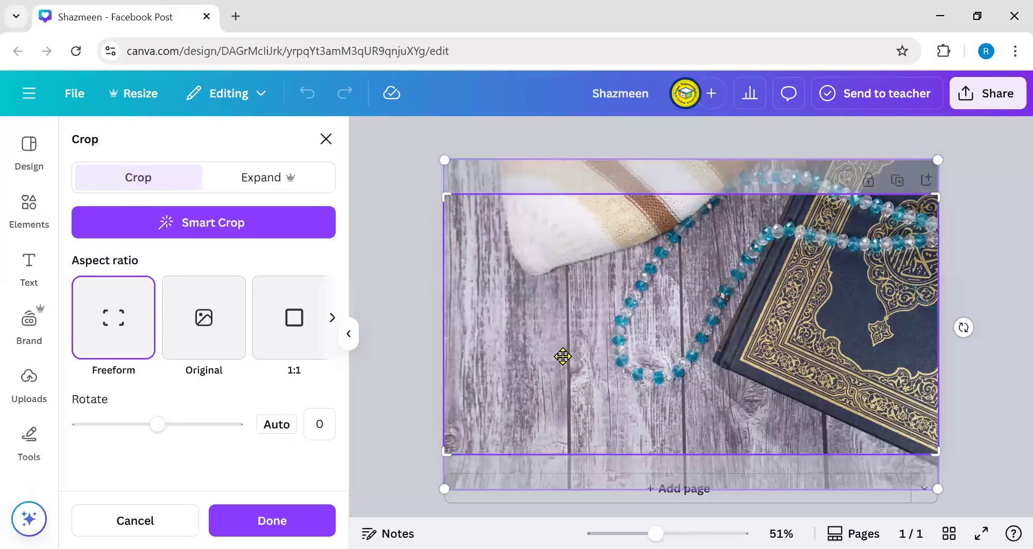
left_click(416, 353)
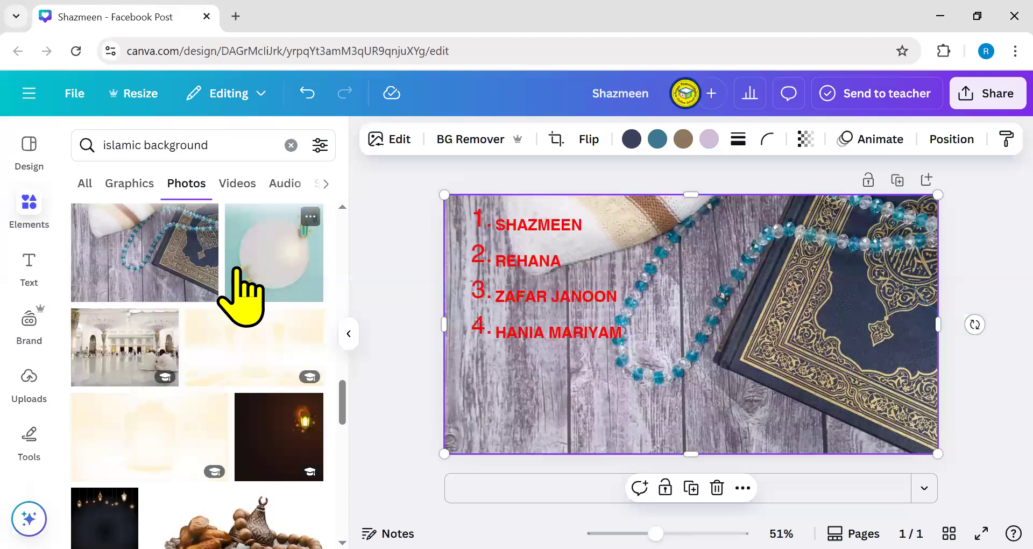
double_click(803, 259)
left_click(953, 232)
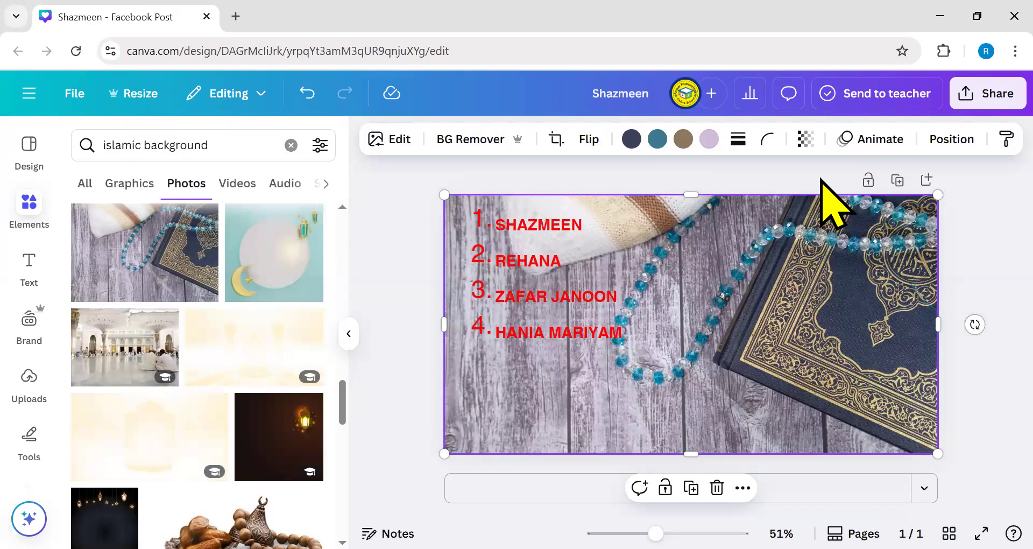
left_click(806, 140)
left_click_drag(844, 209, 741, 214)
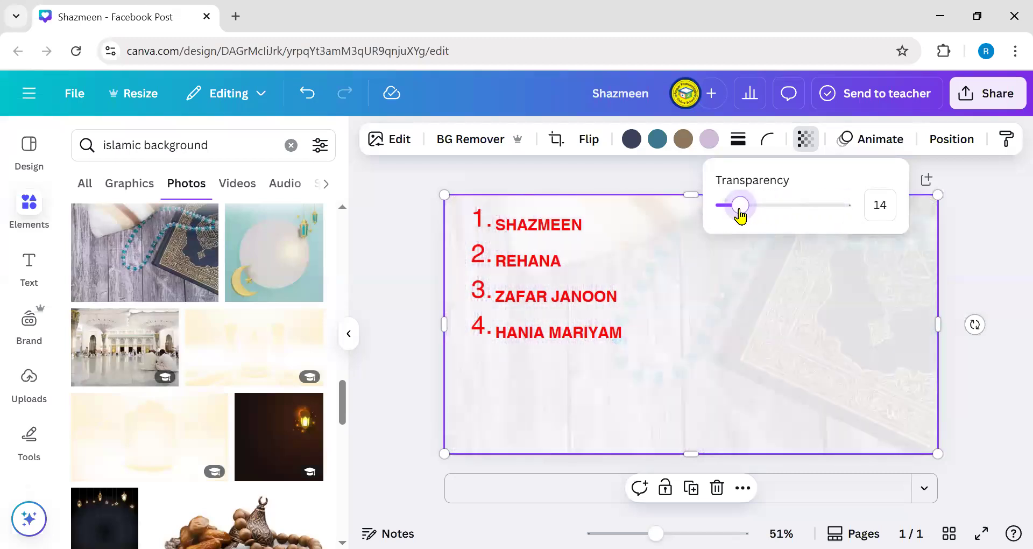
left_click(404, 208)
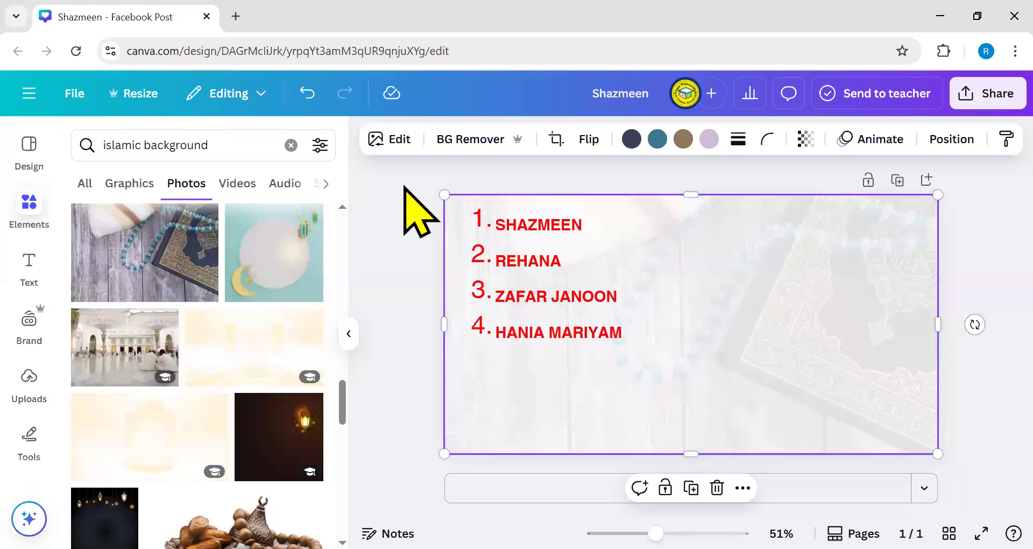
- Reset the background photo to full opacity, then fade it to transparency 20
left_click(913, 266)
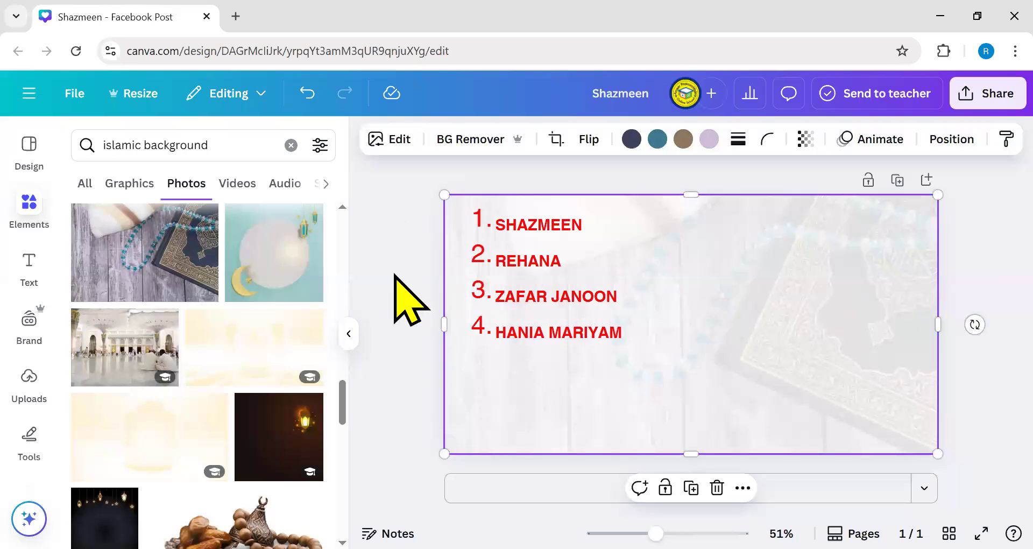
left_click(508, 296)
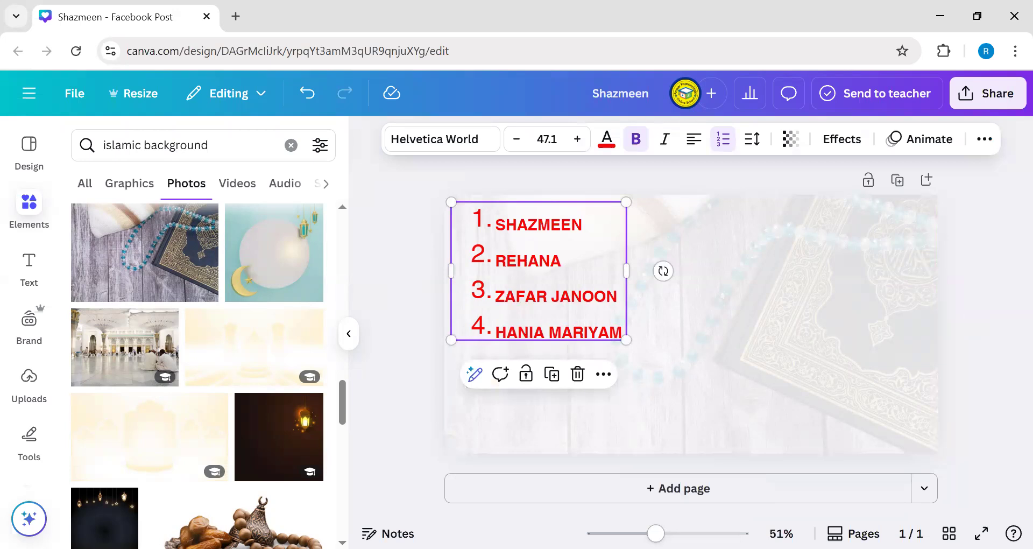
left_click(858, 268)
left_click(806, 138)
left_click_drag(741, 205, 1010, 238)
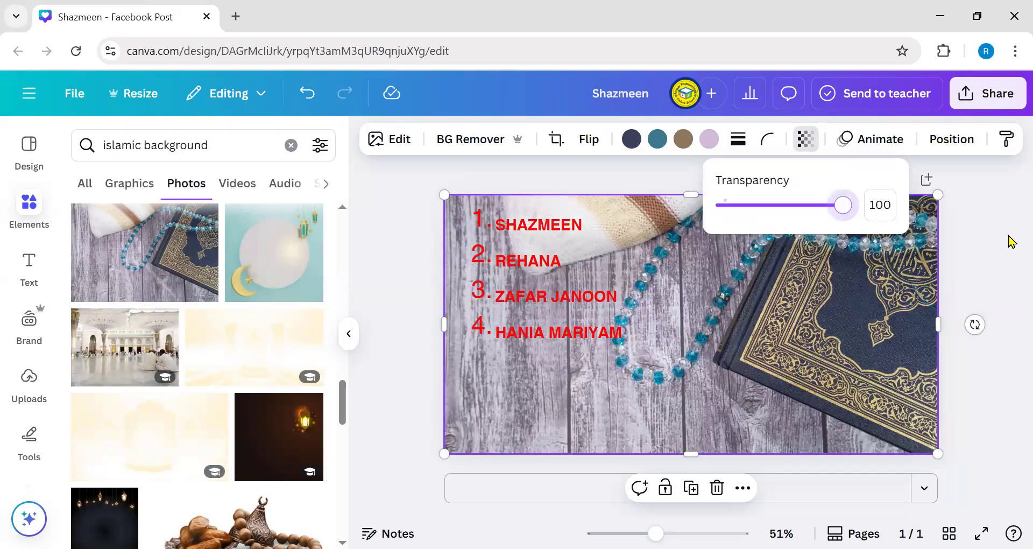
left_click_drag(841, 212, 745, 216)
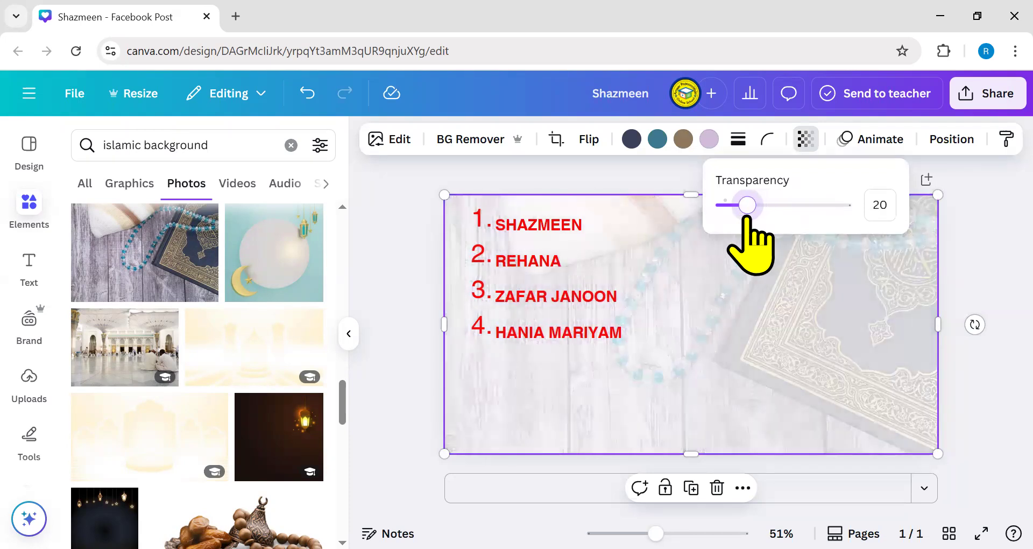
left_click(533, 311)
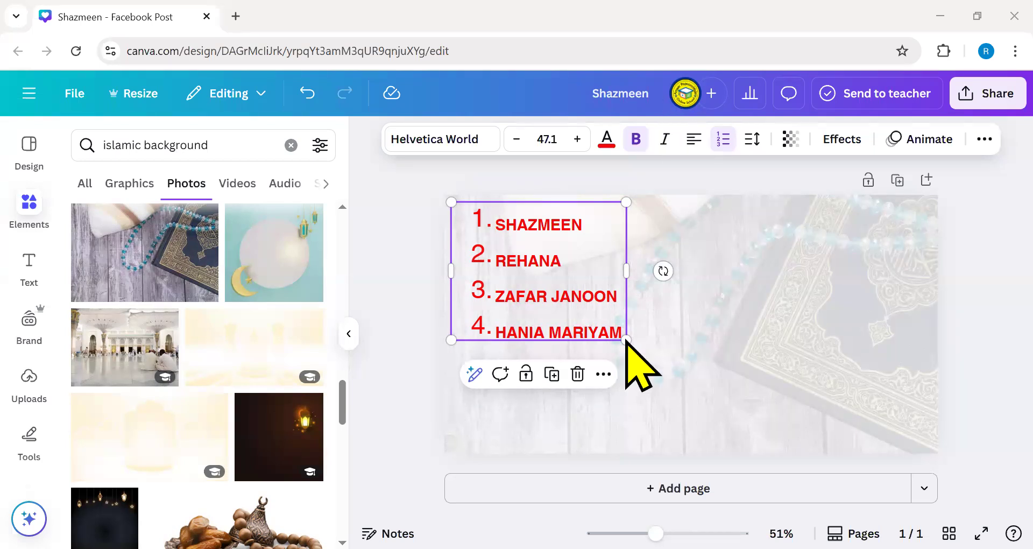
- Move the names list toward the page centre and enlarge its text box
left_click_drag(619, 362, 737, 398)
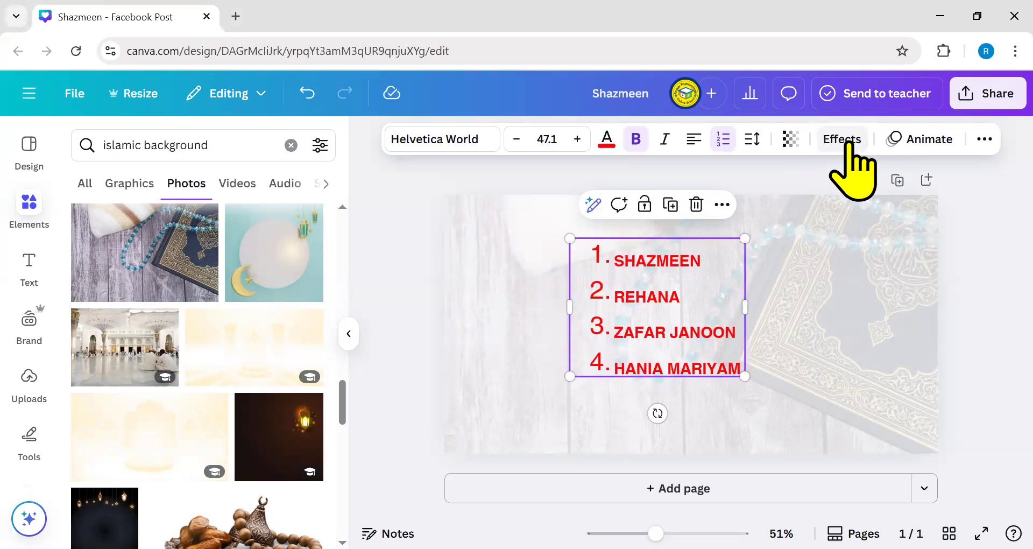
left_click(845, 139)
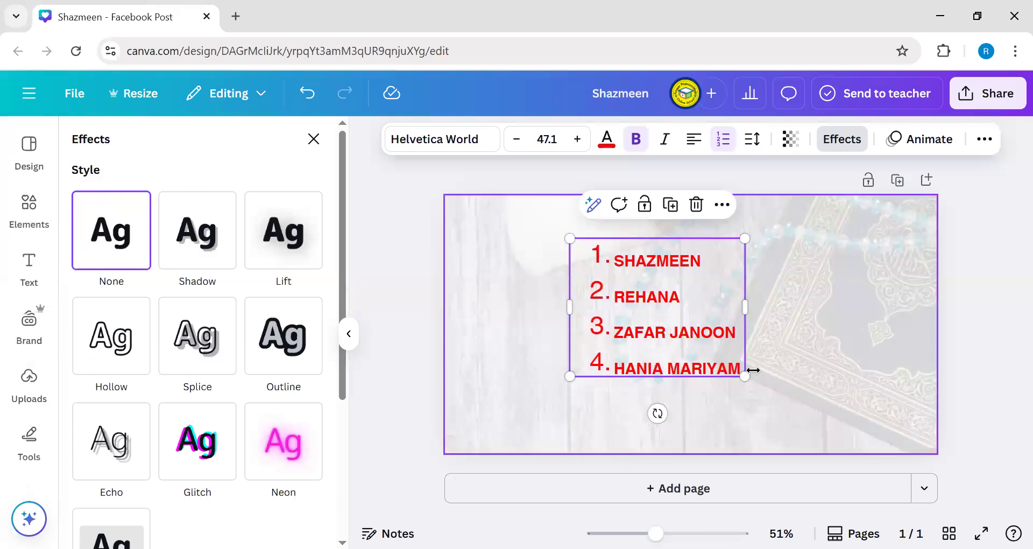
left_click_drag(746, 377, 782, 422)
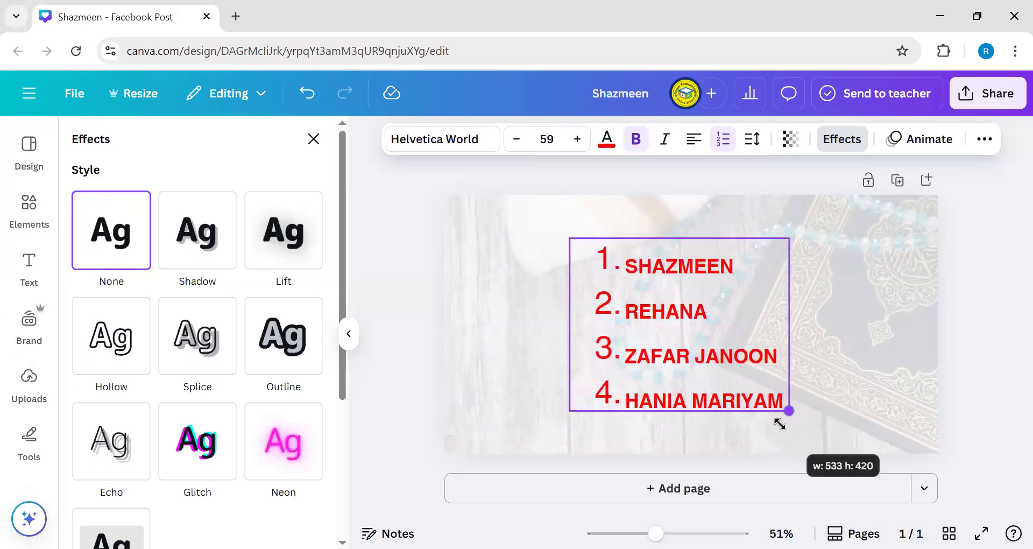
left_click(657, 533)
left_click_drag(657, 534, 670, 533)
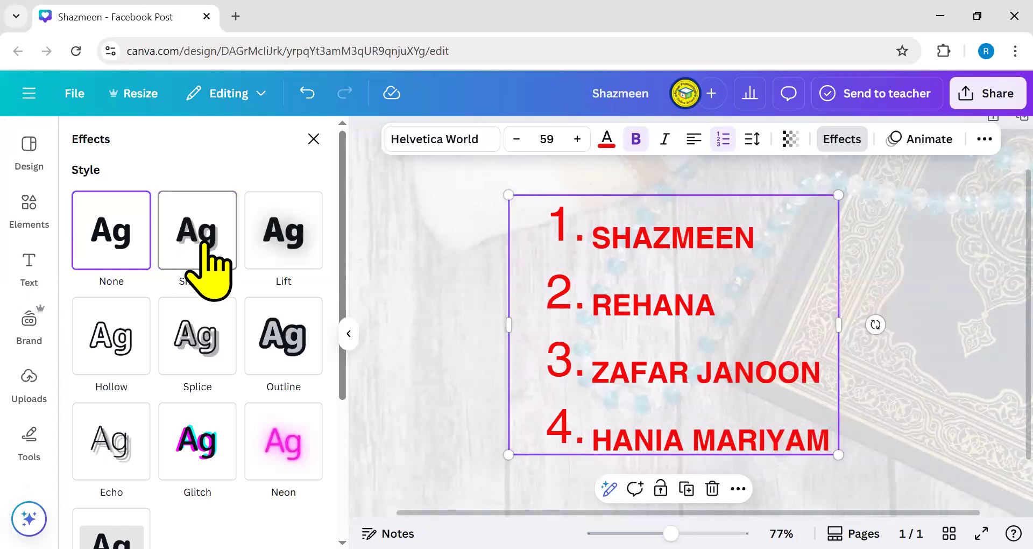
- Preview Shadow, Lift, Hollow, Splice, Outline, Echo, Glitch, Neon and Background effects on the names
left_click(205, 245)
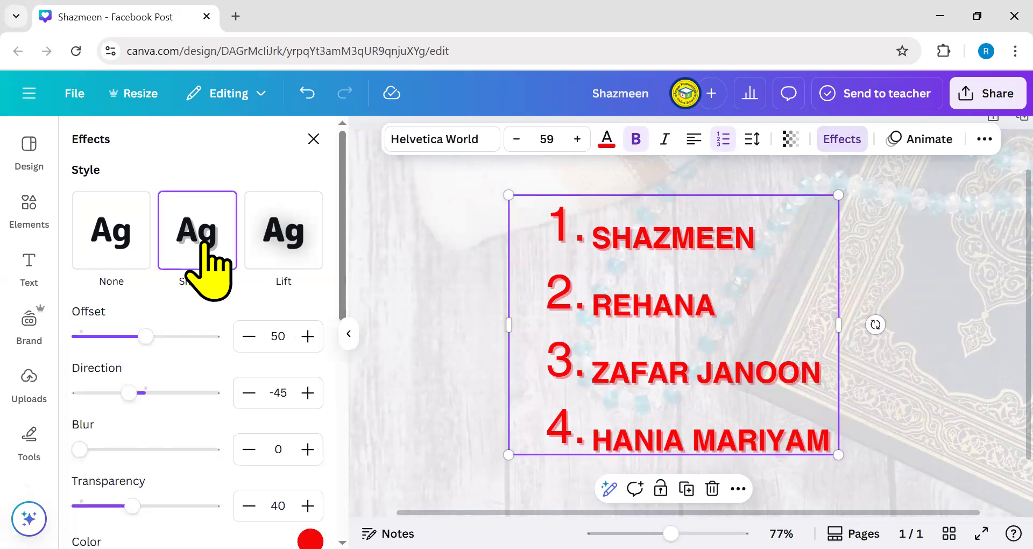
left_click(264, 237)
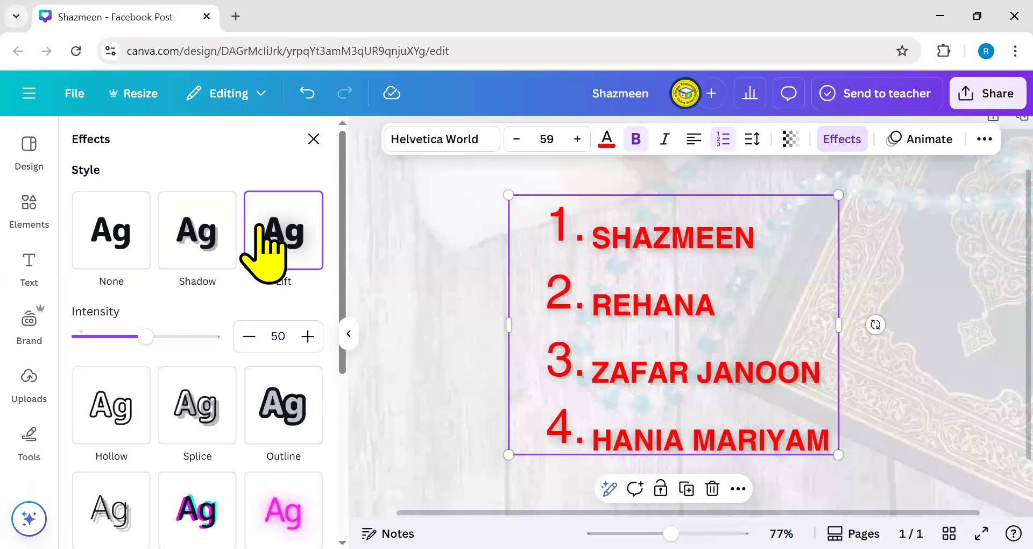
left_click(99, 445)
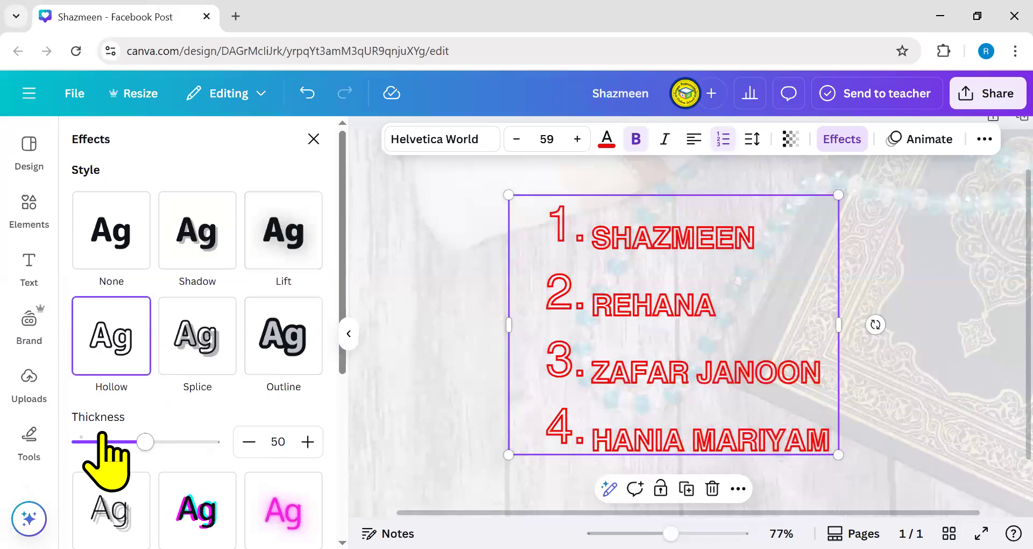
left_click(194, 337)
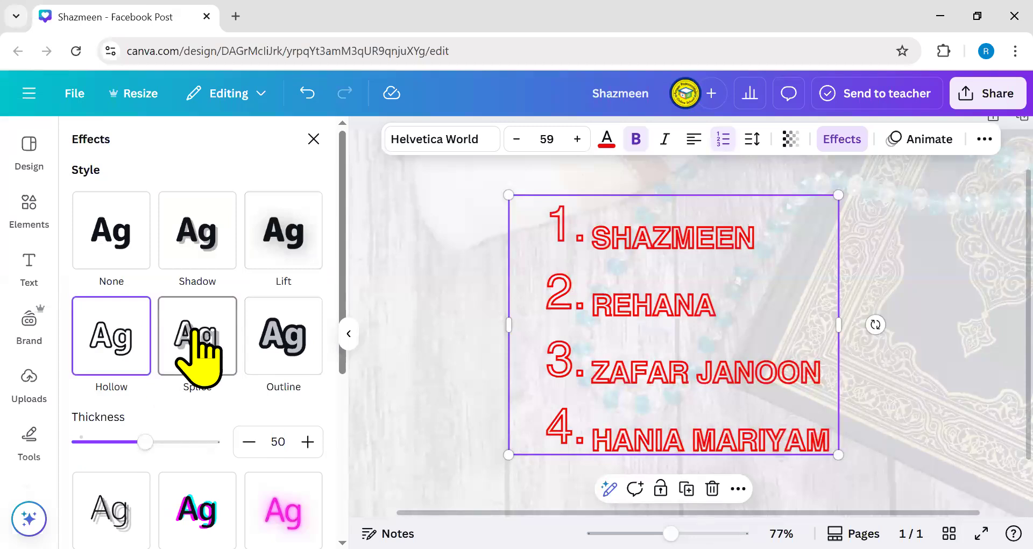
left_click(284, 346)
scroll(284, 350, "down", 2)
left_click(137, 461)
left_click(197, 371)
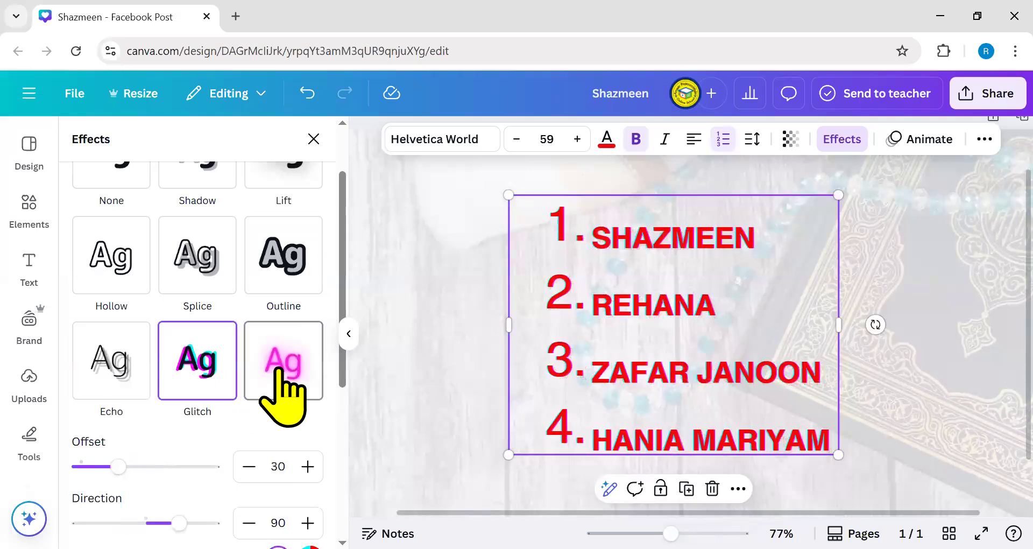
left_click(280, 371)
scroll(231, 438, "down", 3)
left_click(109, 374)
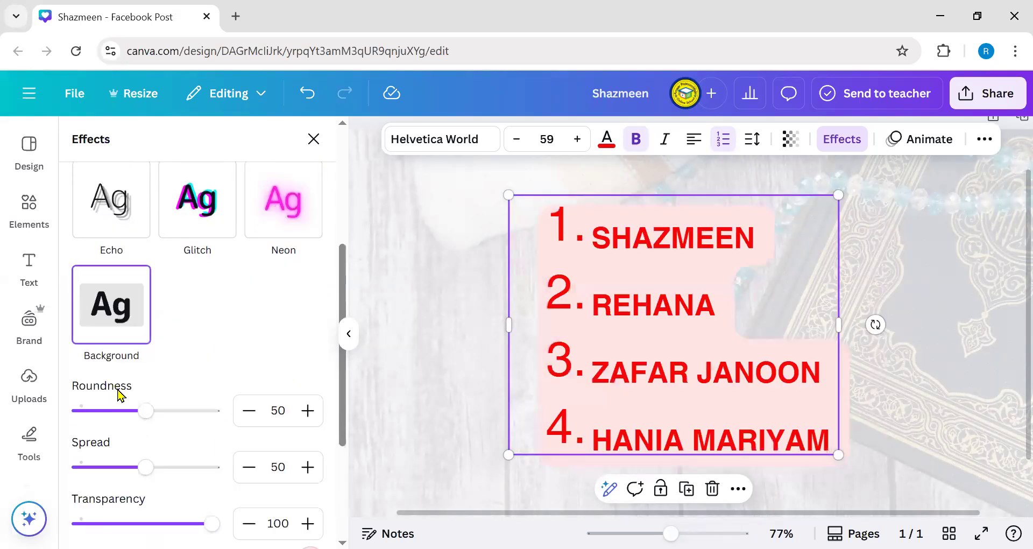
scroll(199, 350, "down", 3)
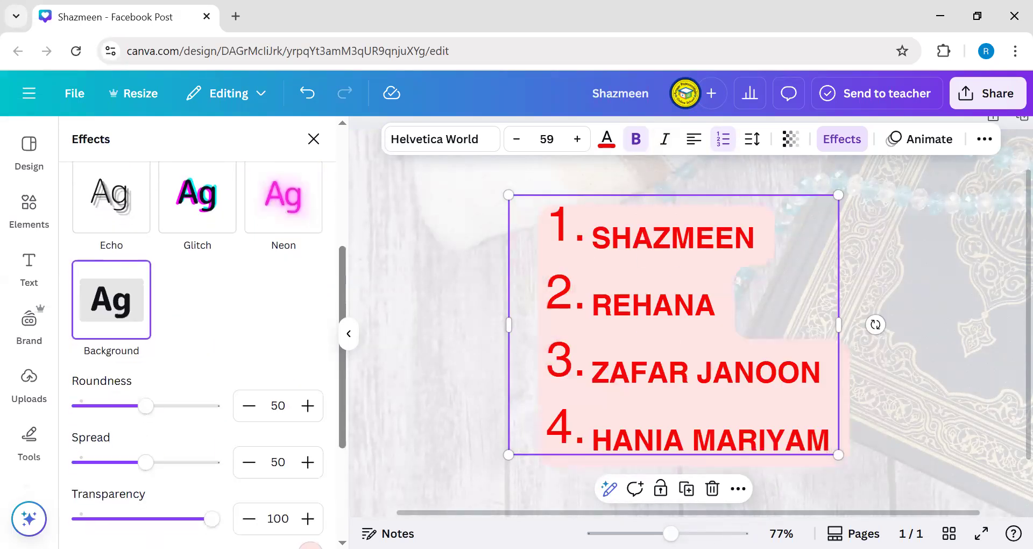
scroll(166, 357, "up", 10)
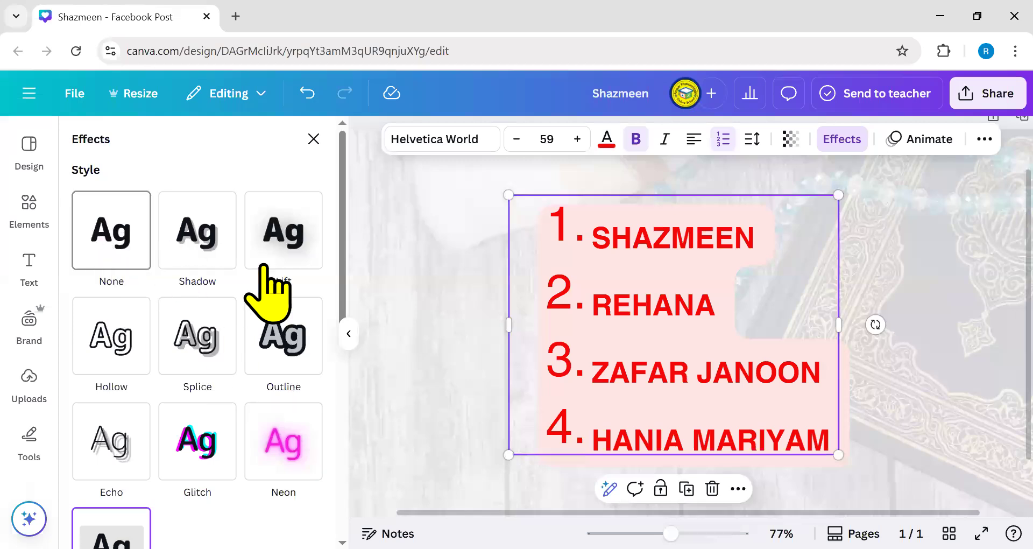
- Apply a Shadow with offset 15, direction 0 and transparency 100 to the names
left_click(208, 237)
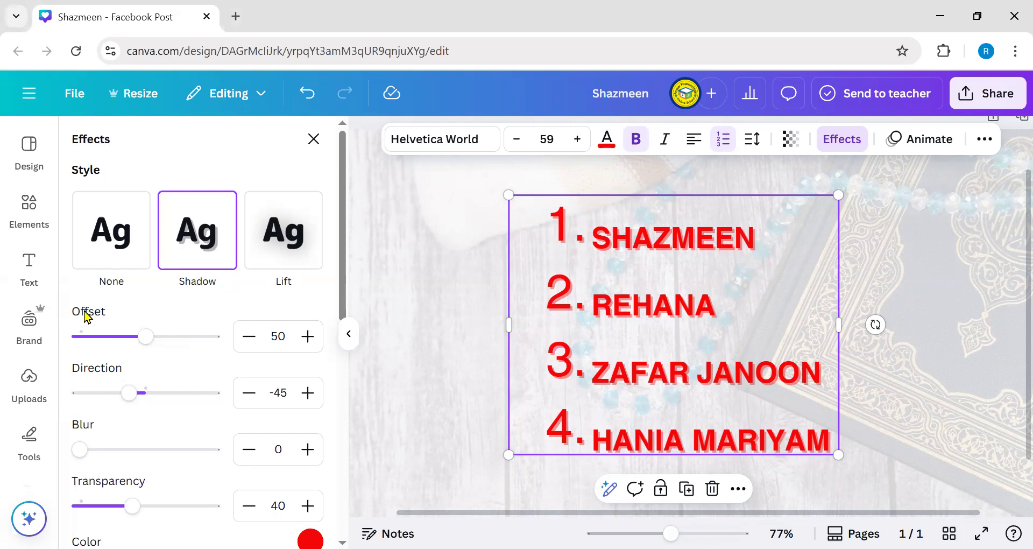
left_click_drag(144, 336, 212, 337)
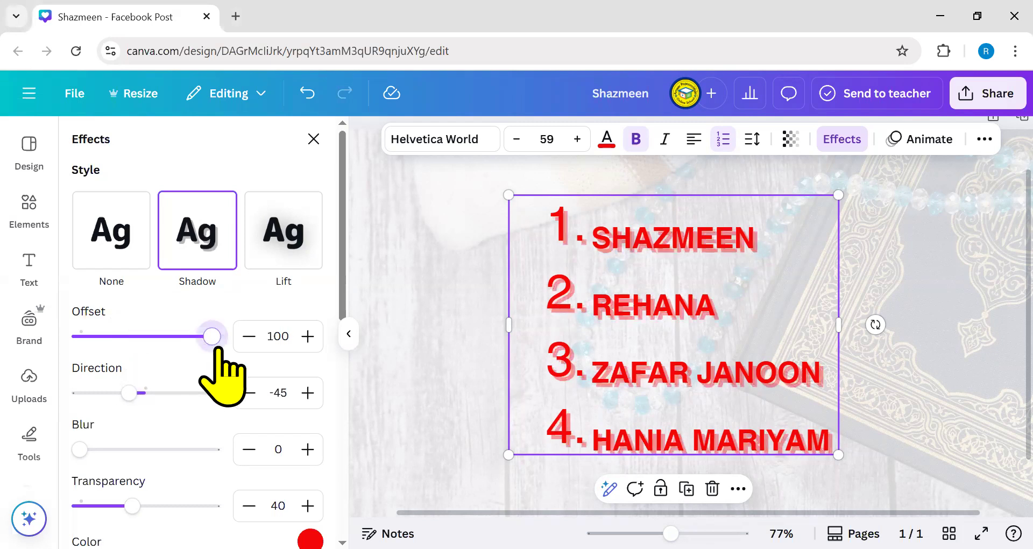
left_click_drag(670, 533, 722, 533)
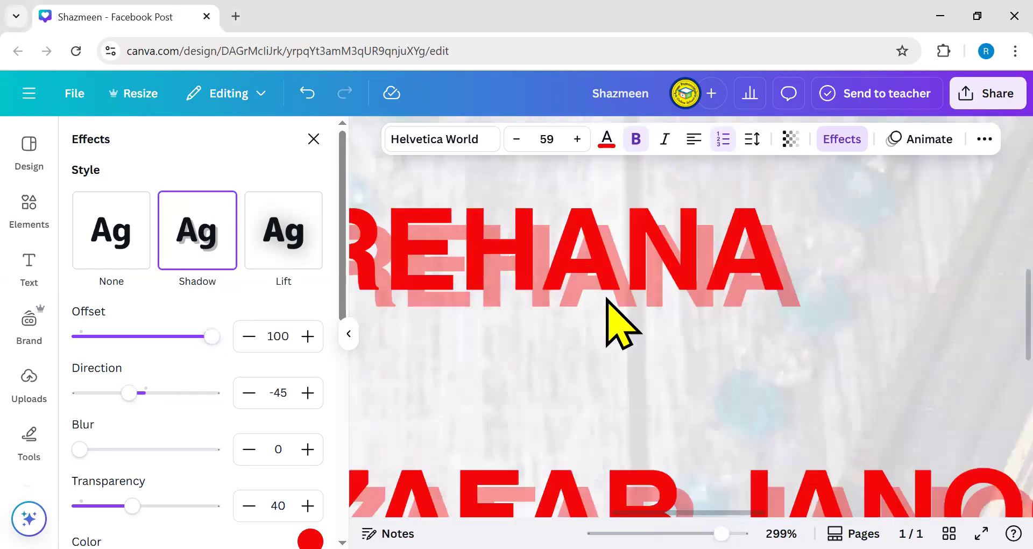
left_click_drag(721, 534, 666, 533)
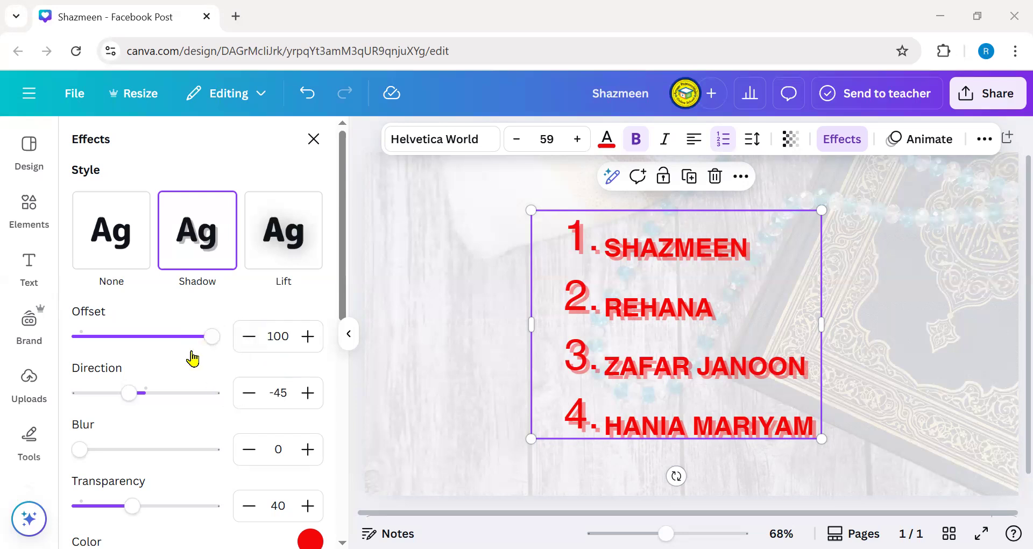
left_click_drag(204, 344, 98, 343)
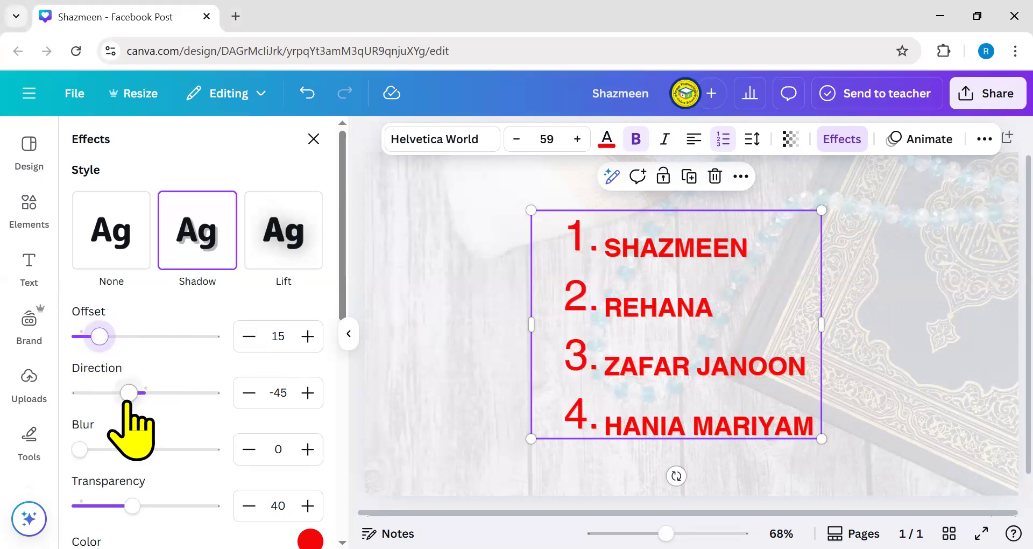
left_click_drag(130, 393, 146, 393)
scroll(89, 458, "down", 3)
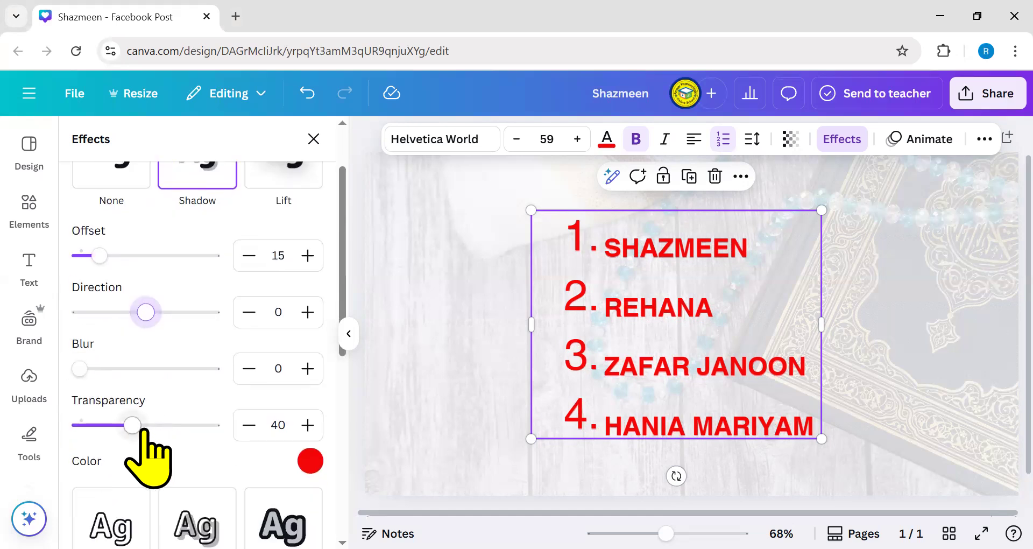
left_click_drag(141, 429, 275, 433)
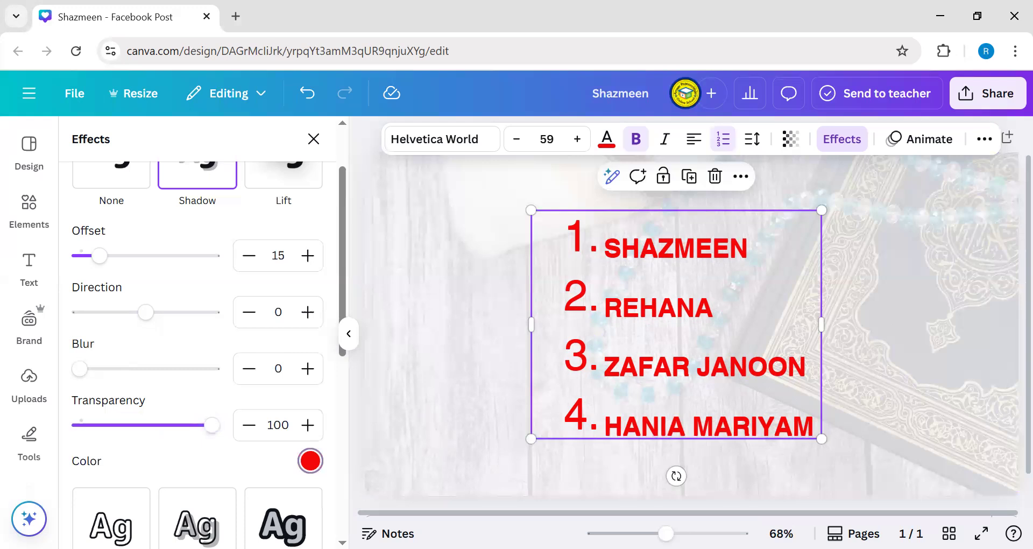
- Change the name list's drop shadow colour to black and deselect to view it
left_click(310, 460)
scroll(162, 393, "down", 3)
scroll(162, 377, "down", 5)
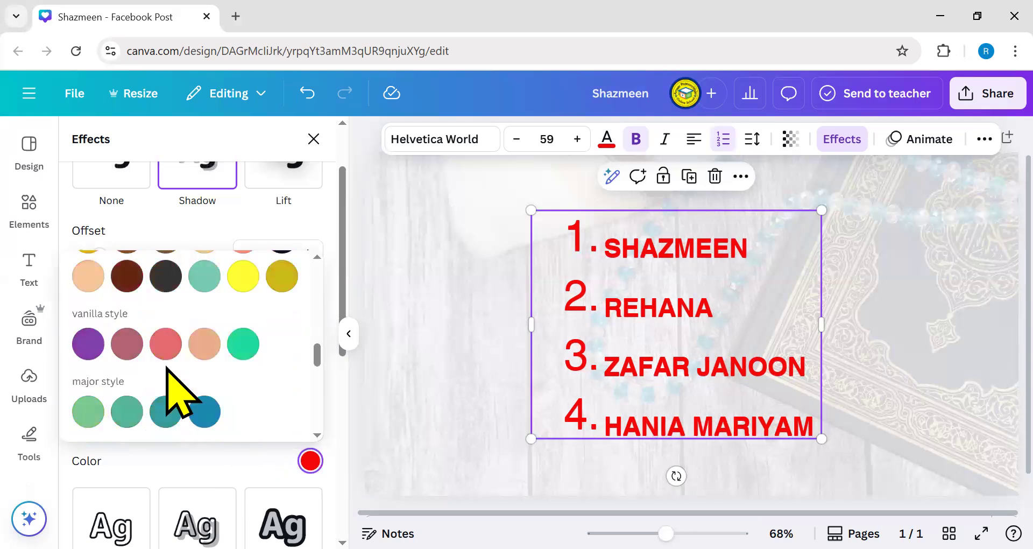
scroll(177, 392, "down", 3)
left_click(88, 385)
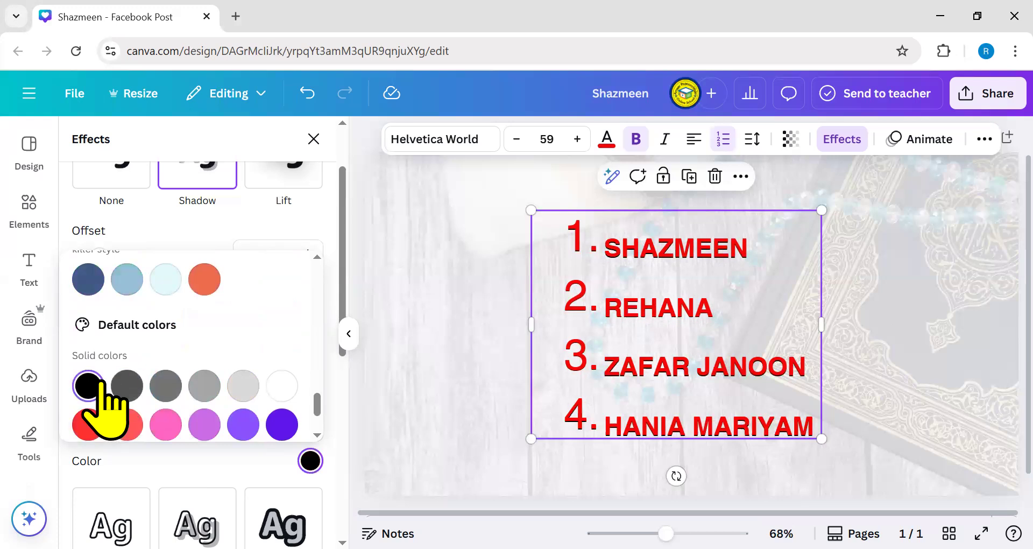
left_click(894, 358)
key("Escape")
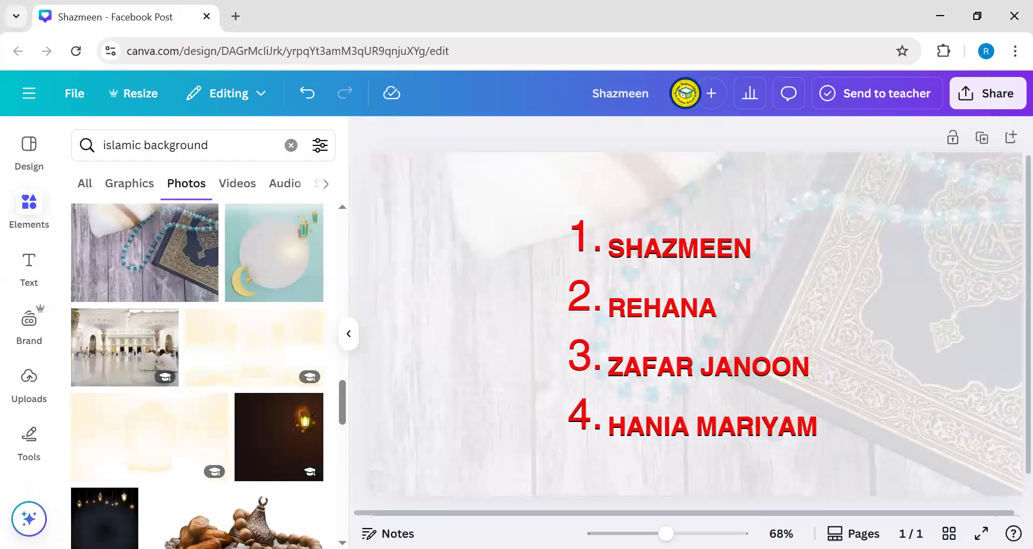
- Compare the names with and without the black shadow using Undo/Redo, keeping the shadow
scroll(750, 415, "up", 10, "ctrl")
scroll(758, 350, "down", 1)
scroll(764, 347, "up", 3)
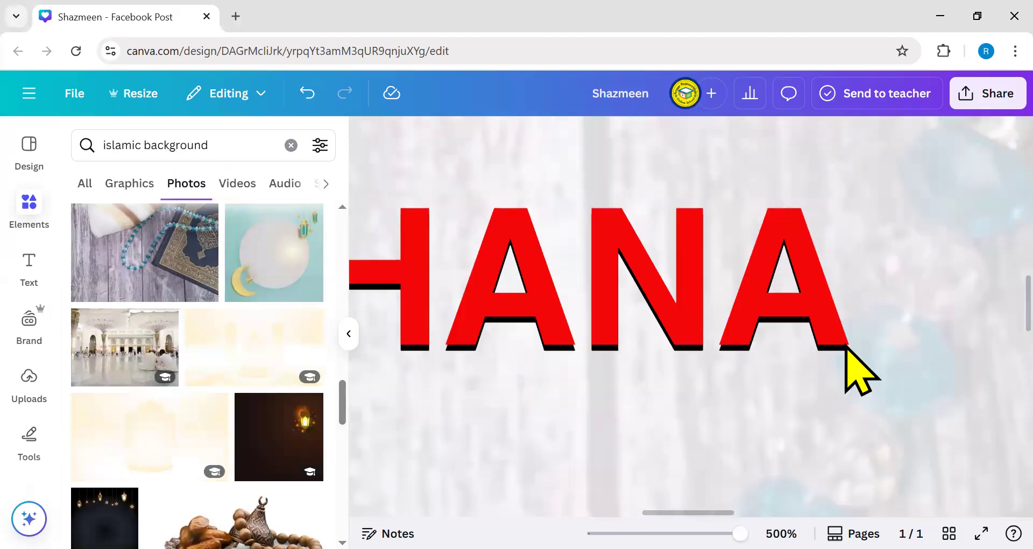
left_click(308, 102)
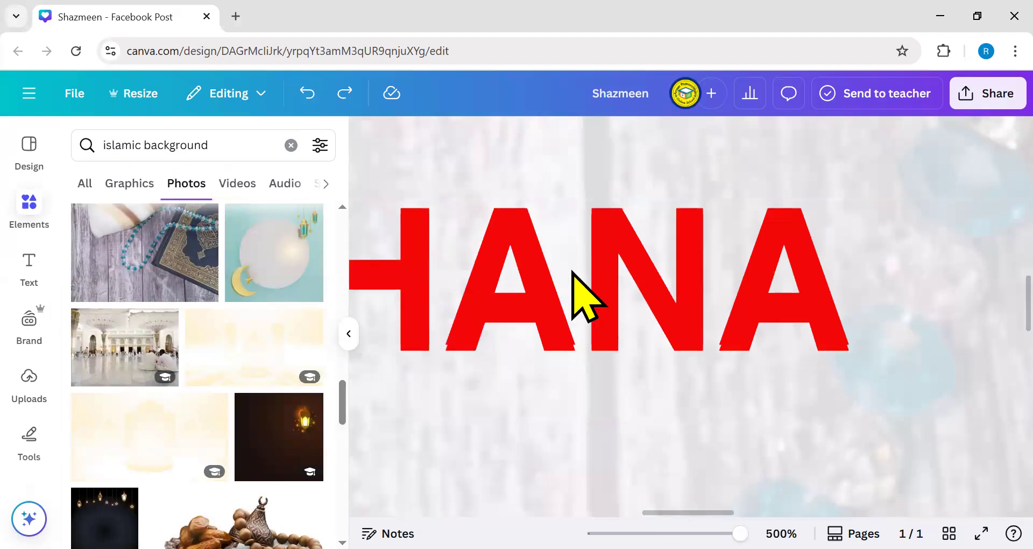
left_click(340, 94)
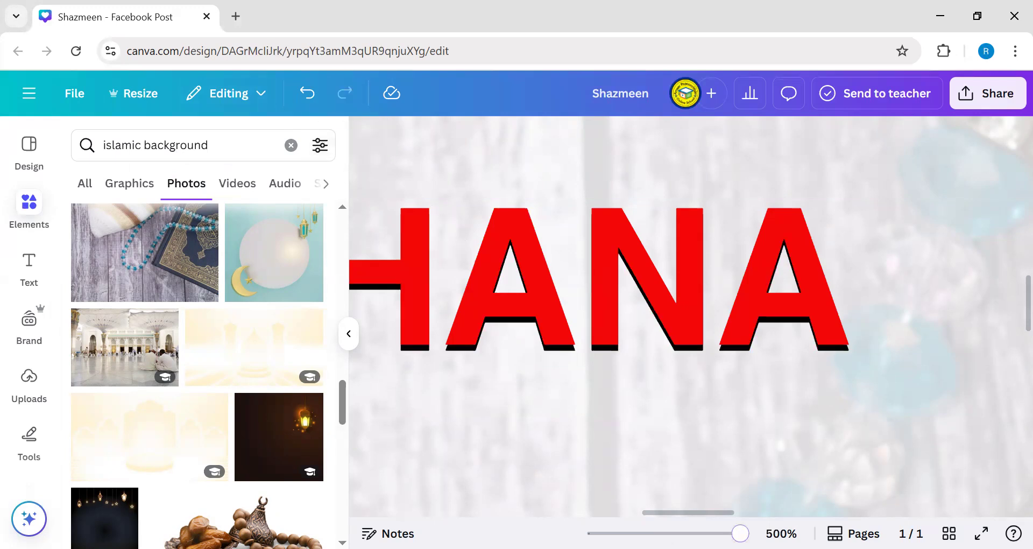
key("ctrl+alt+0")
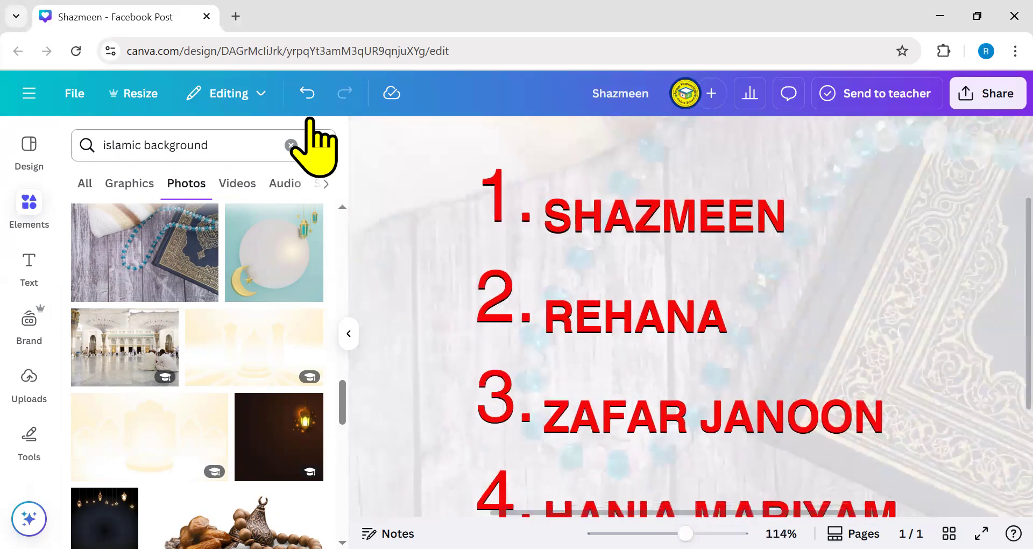
left_click(308, 95)
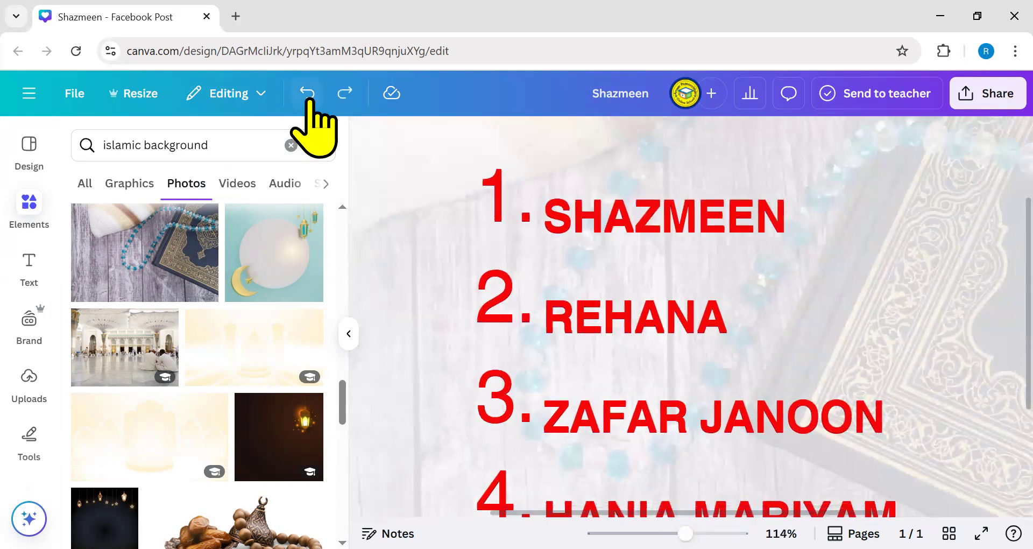
left_click(342, 96)
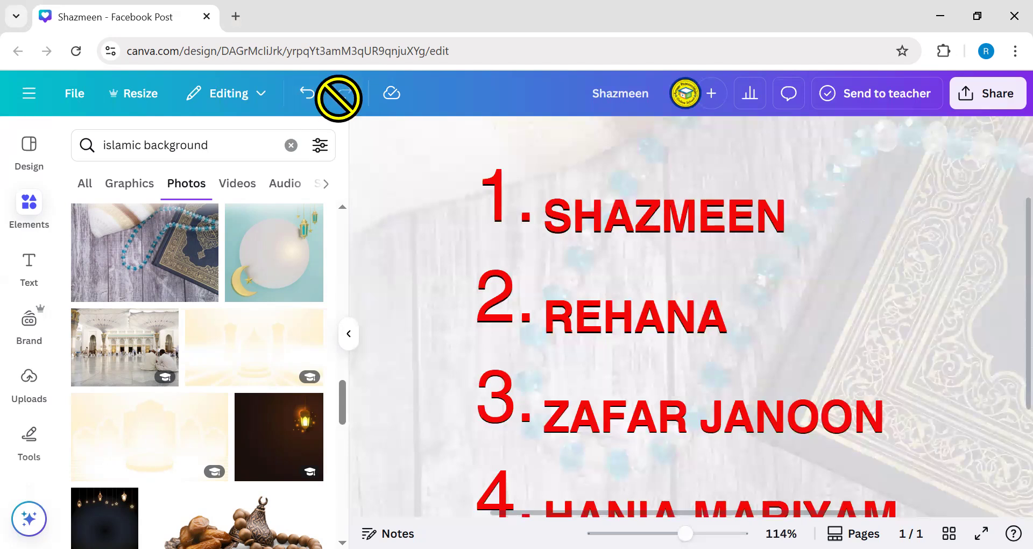
left_click(306, 97)
left_click(346, 97)
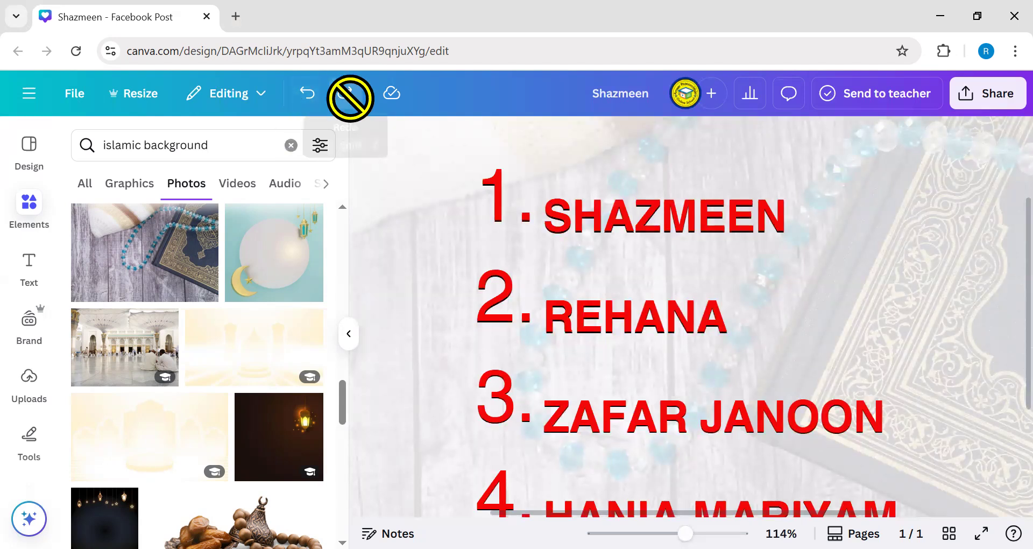
left_click(314, 97)
left_click(336, 94)
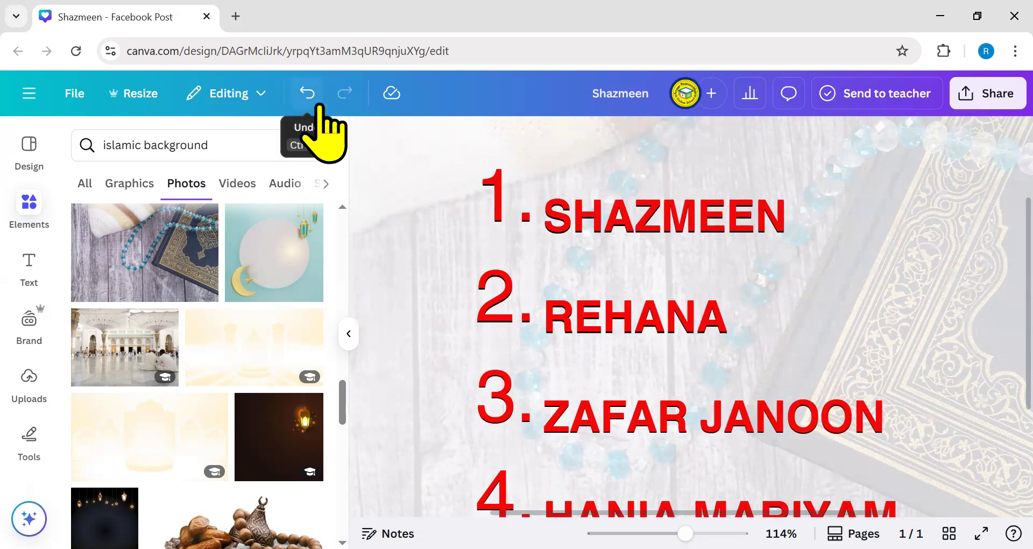
left_click(308, 96)
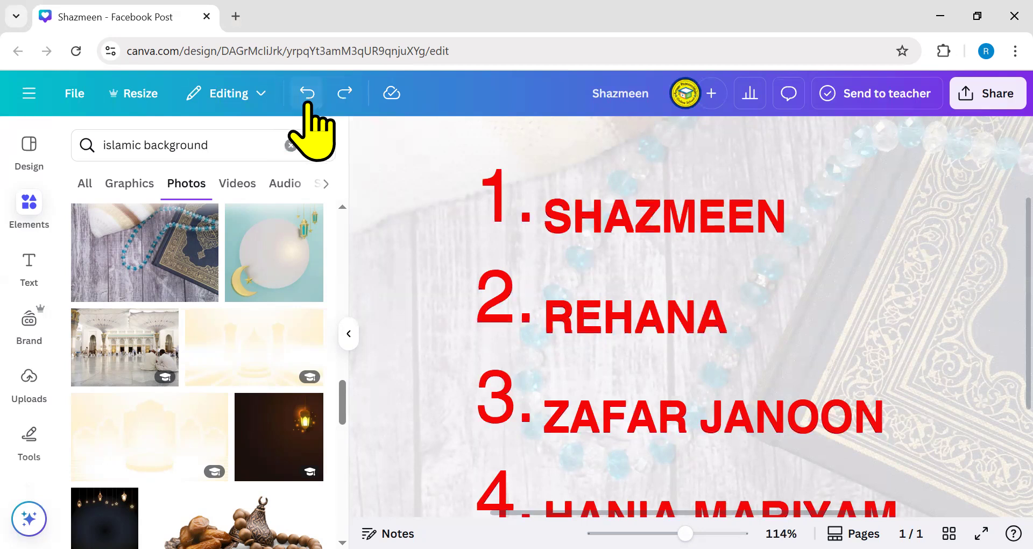
left_click(335, 100)
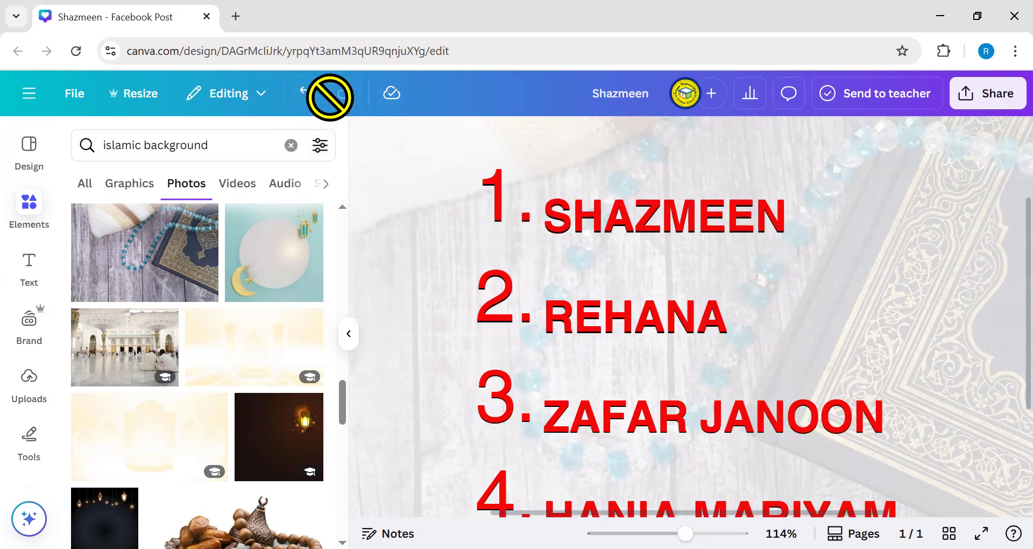
left_click(308, 95)
left_click(332, 97)
left_click(308, 97)
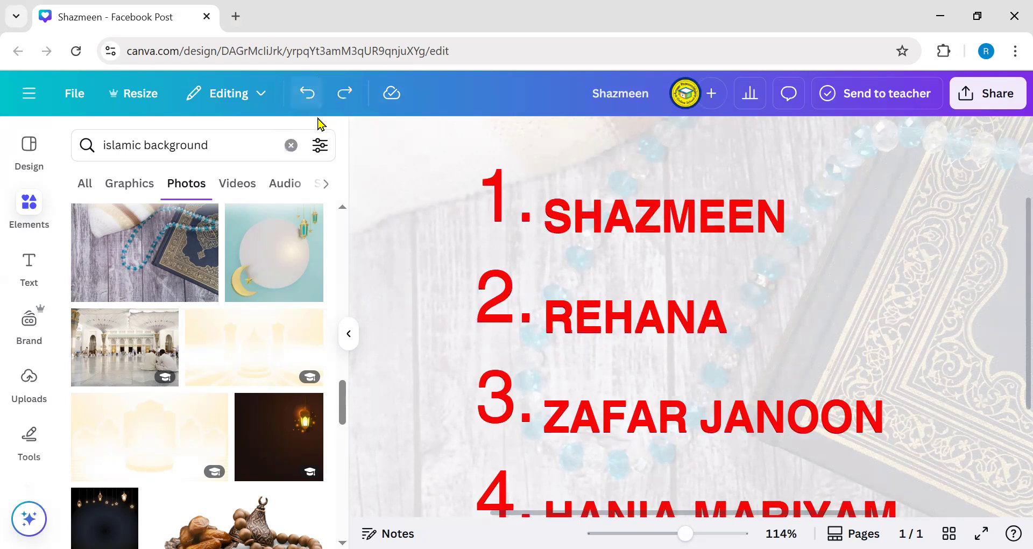
left_click(335, 99)
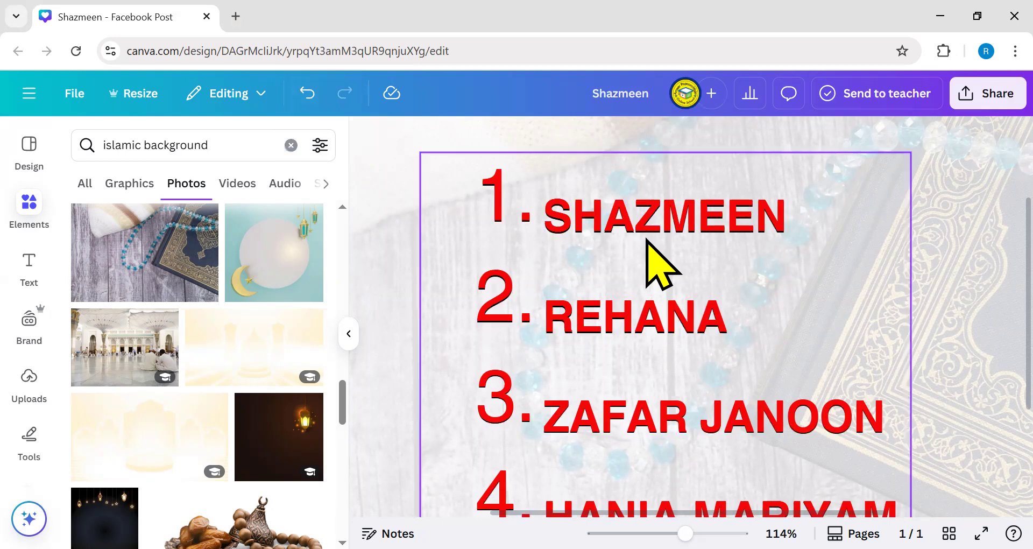
left_click(648, 335)
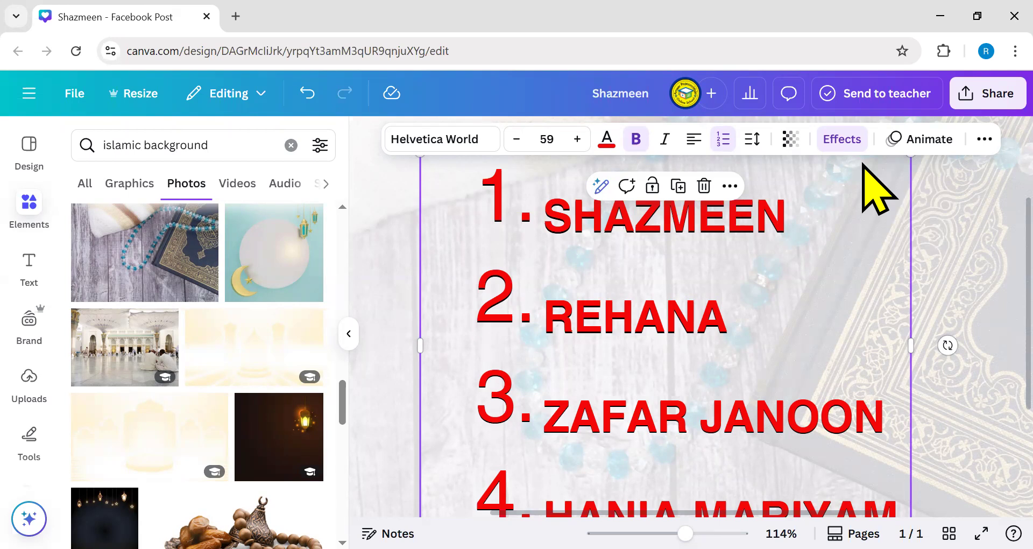
- Open the Effects panel for the selected numbered name list
scroll(689, 334, "down", 5)
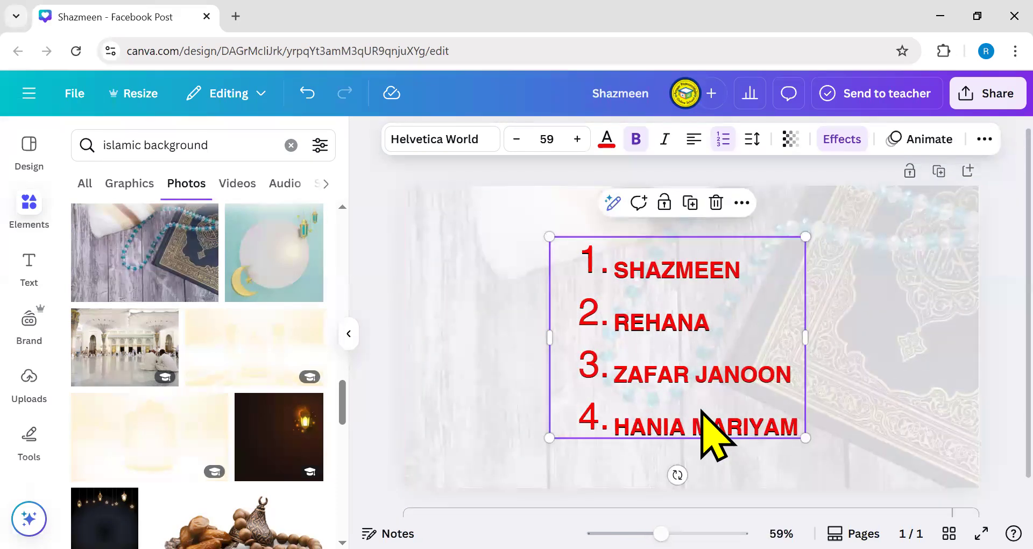
left_click(852, 140)
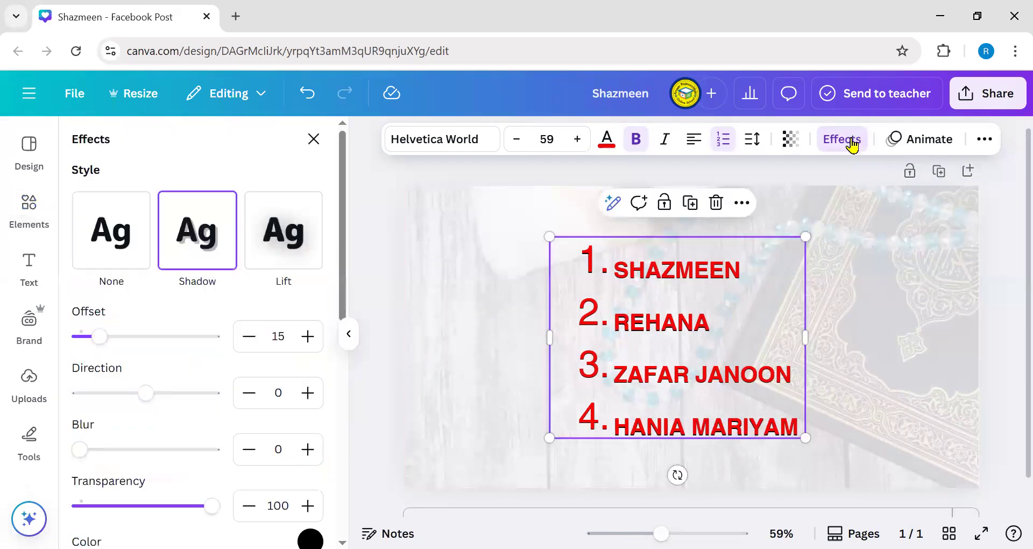
- Try a black Outline effect at thickness 15 on the names
scroll(208, 450, "down", 5)
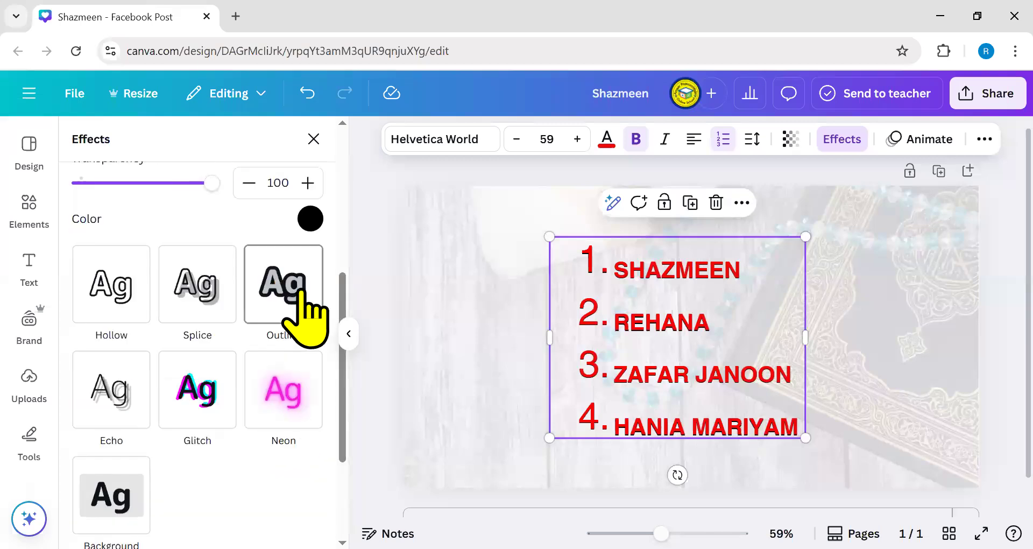
left_click(299, 295)
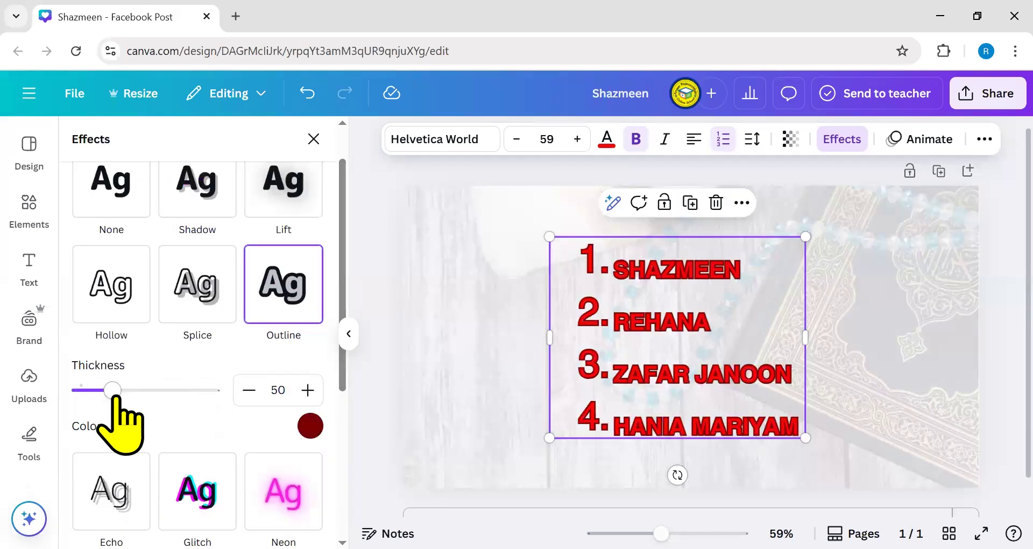
left_click_drag(112, 392, 88, 392)
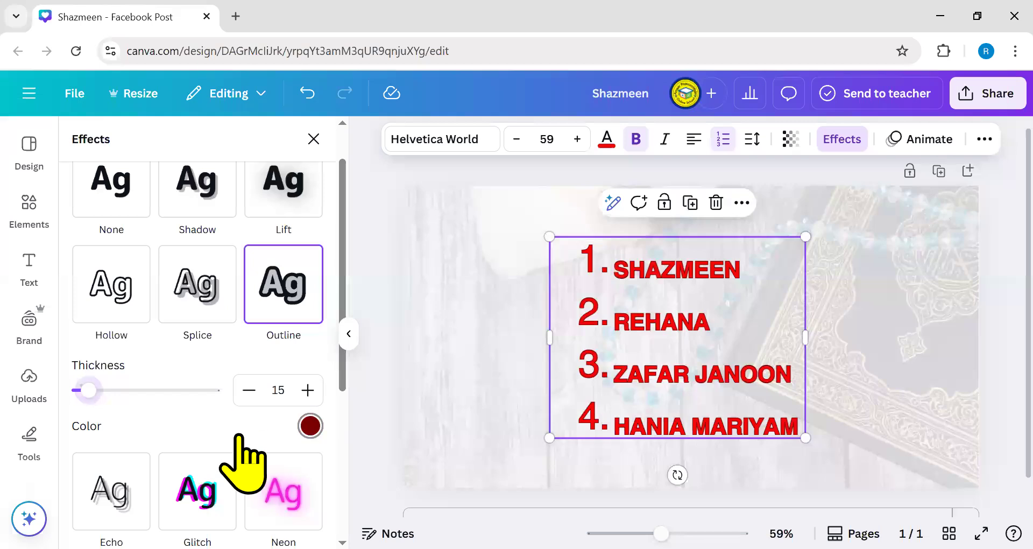
left_click(311, 426)
scroll(242, 349, "down", 5)
scroll(263, 344, "down", 5)
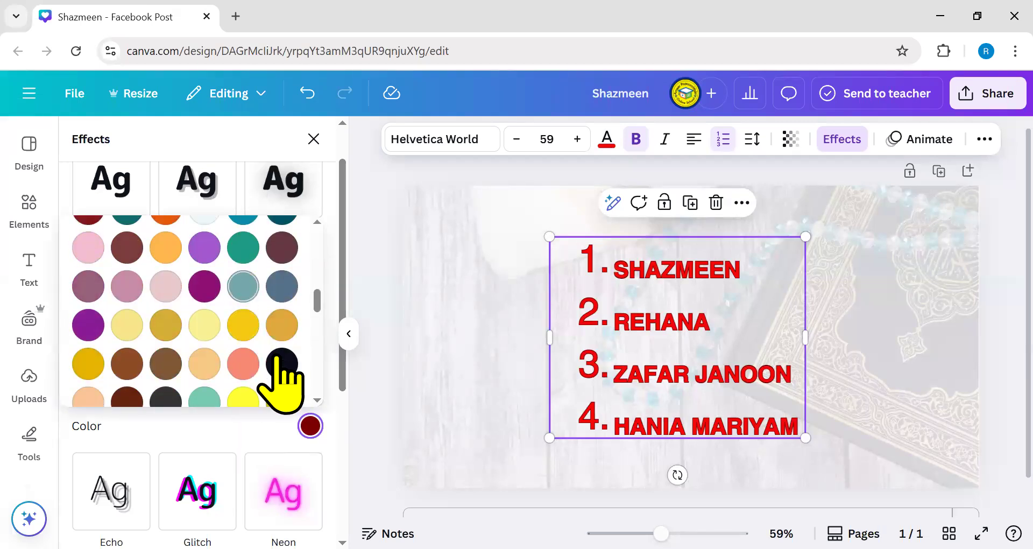
left_click(278, 359)
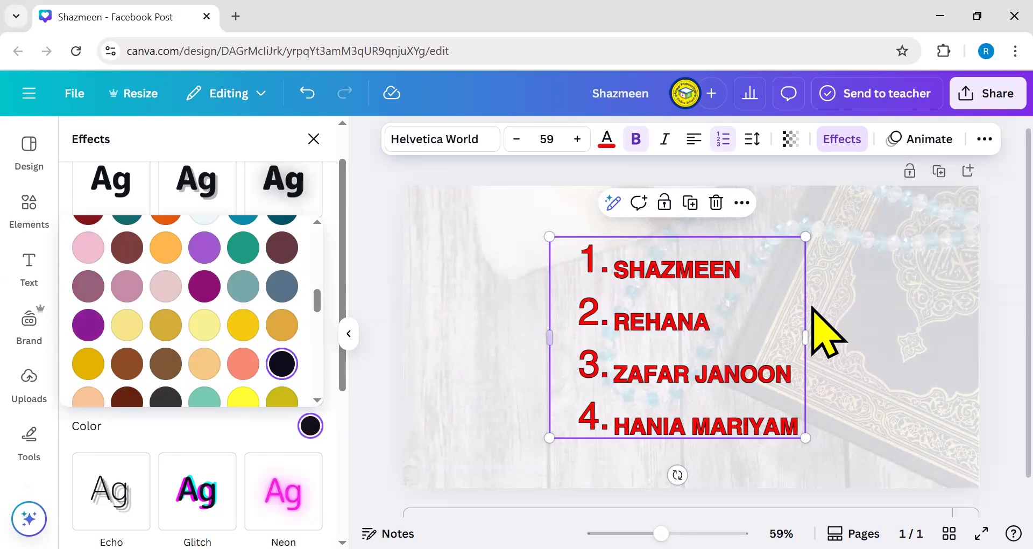
- Switch the names' effect to the Background style instead
left_click(836, 141)
left_click(836, 144)
scroll(161, 420, "down", 4)
scroll(107, 412, "down", 2)
left_click(111, 344)
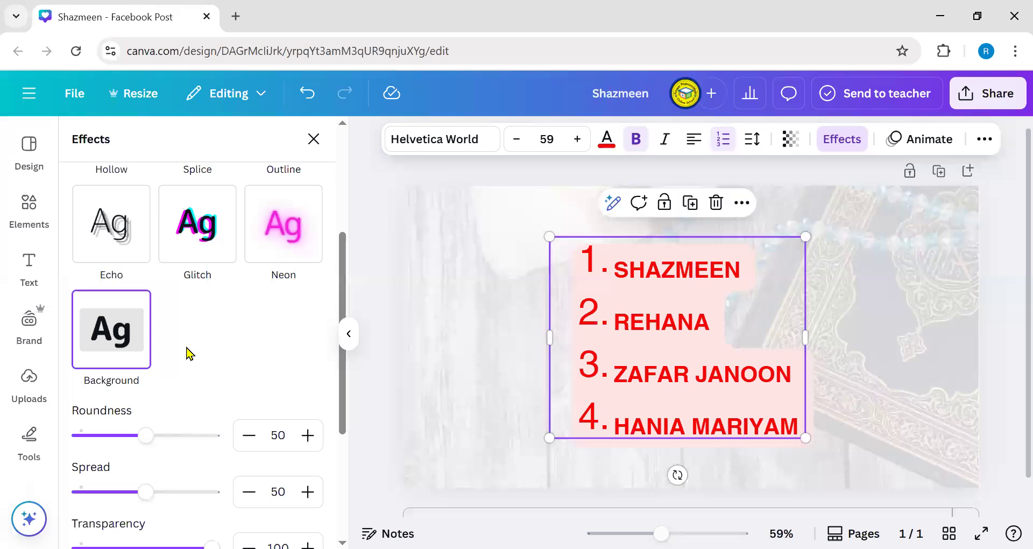
- Try a purple text background with roundness 12 and the spread tightened around the text
scroll(188, 353, "down", 2)
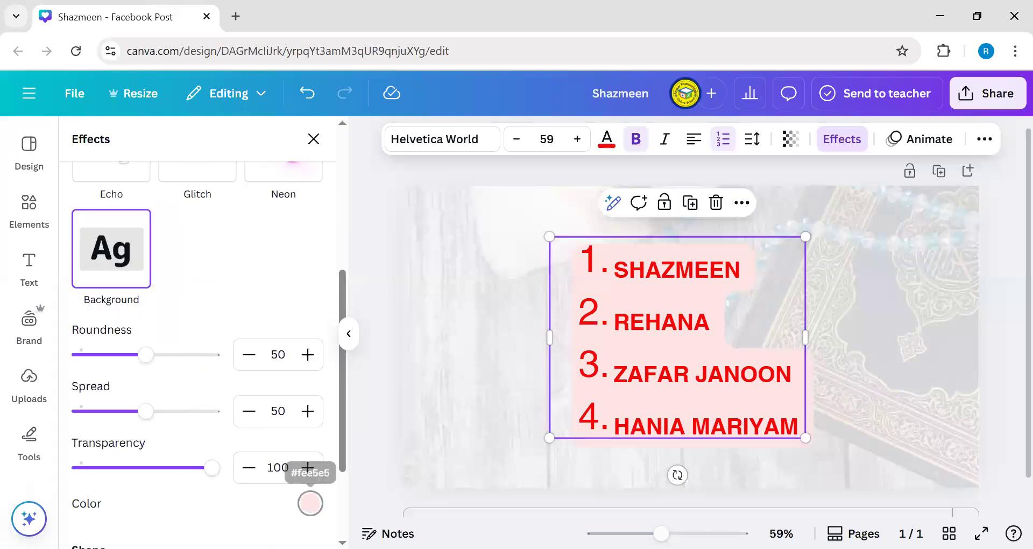
left_click(310, 503)
left_click(131, 358)
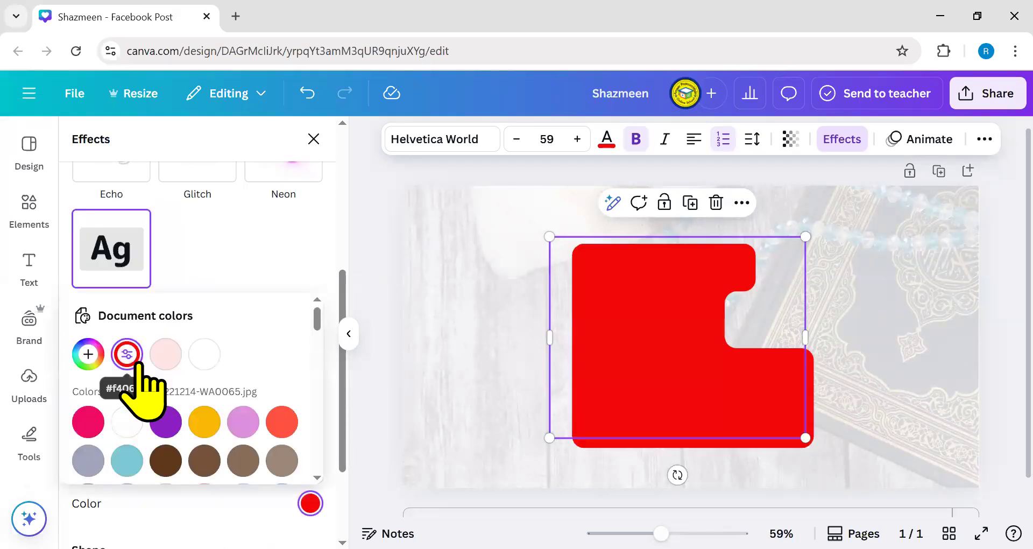
left_click(165, 422)
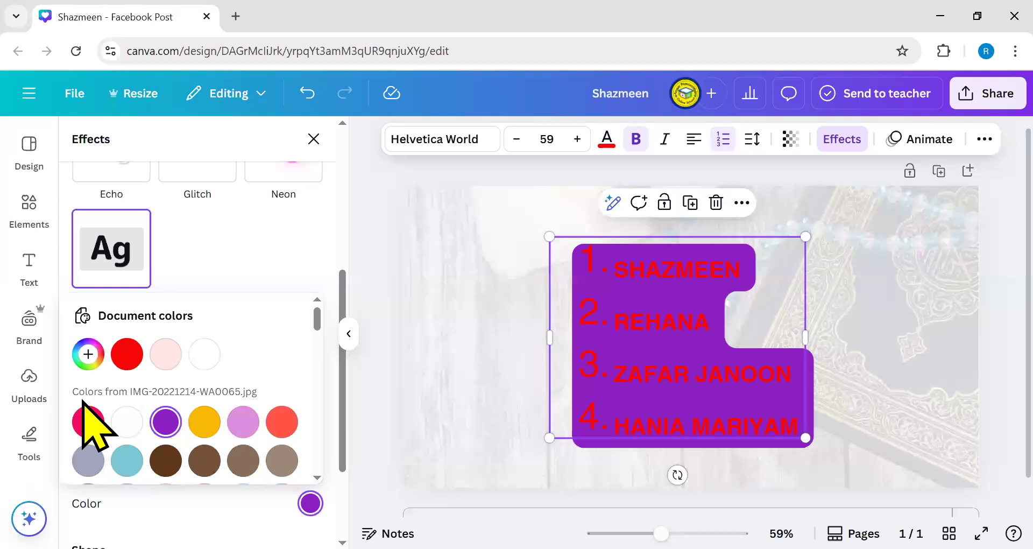
left_click(244, 269)
left_click_drag(142, 359, 127, 372)
left_click(95, 359)
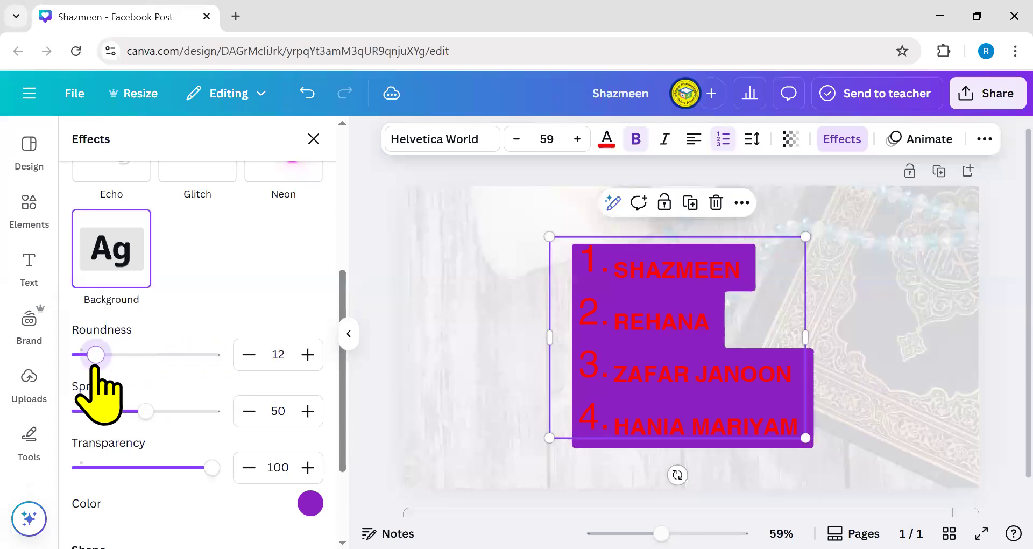
left_click_drag(145, 411, 27, 426)
- Change the text background colour to the dark teal swatch
left_click(311, 503)
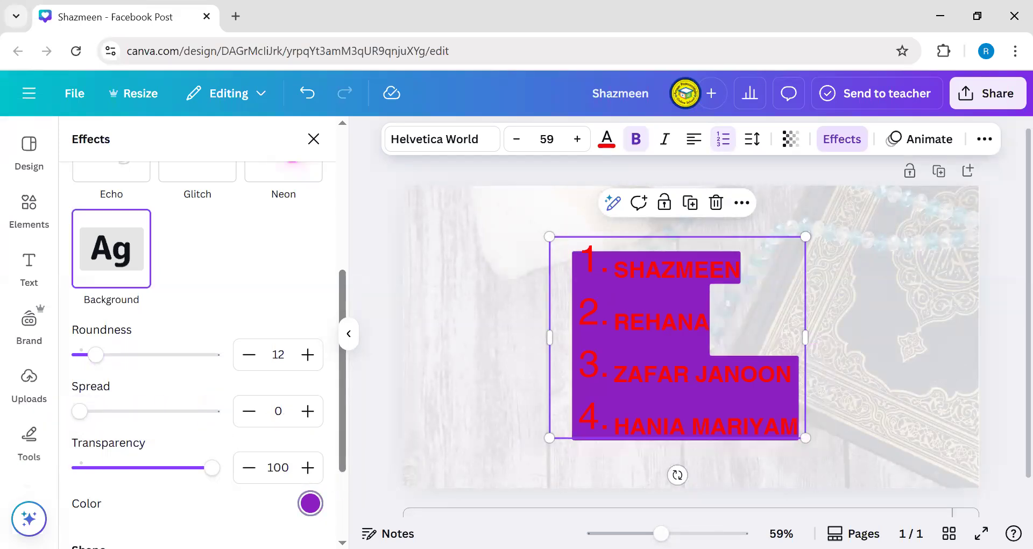
left_click(203, 355)
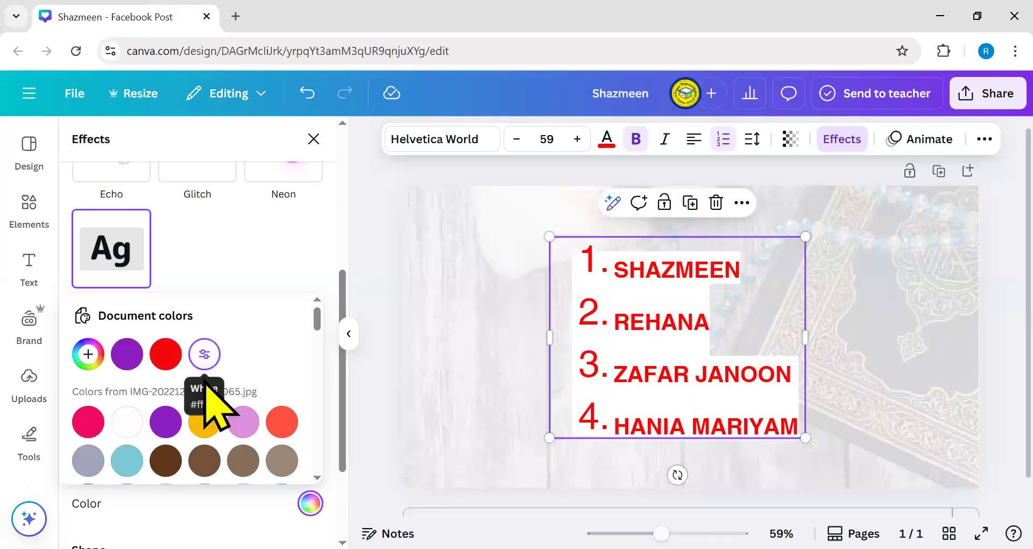
scroll(226, 409, "down", 5)
left_click(282, 373)
scroll(226, 409, "down", 3)
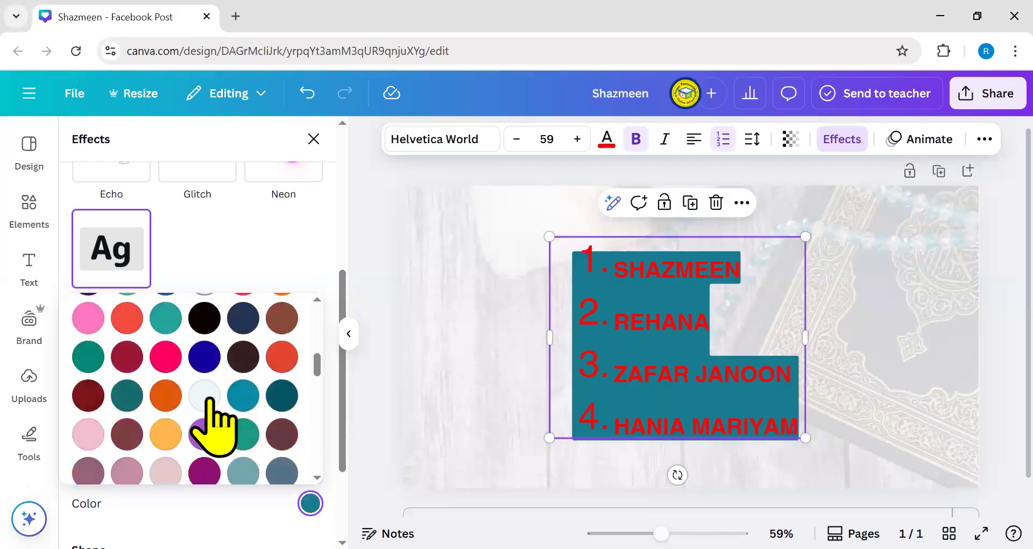
left_click(126, 366)
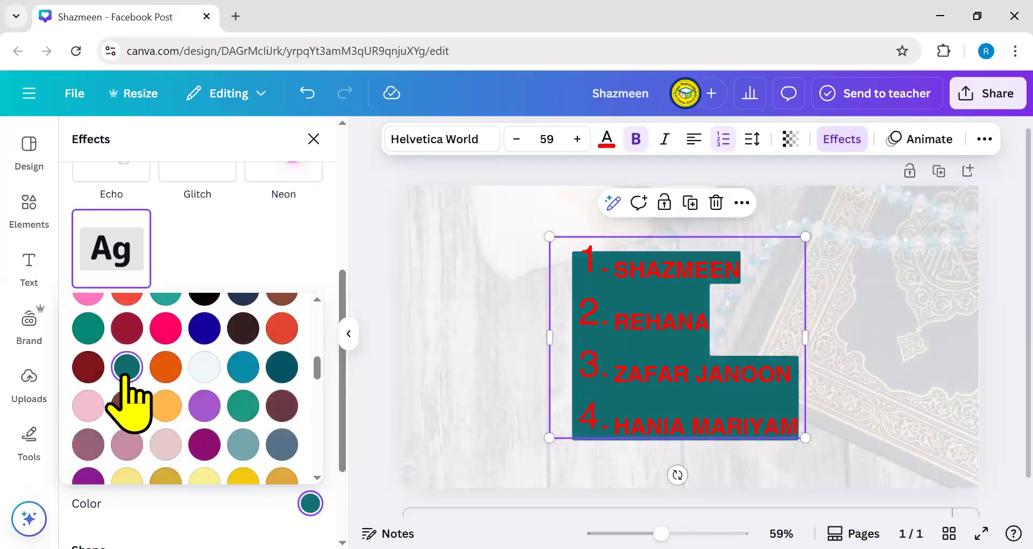
left_click(241, 262)
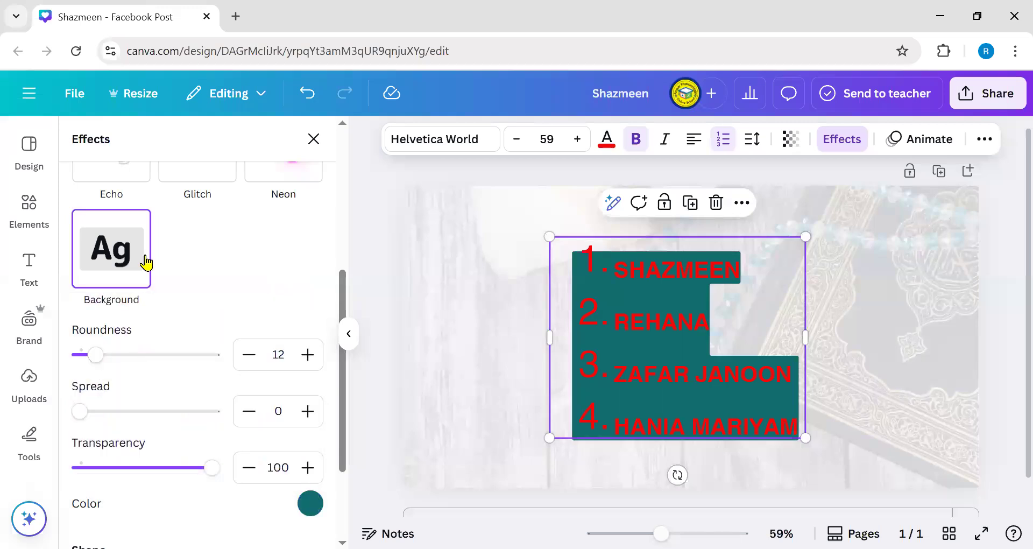
scroll(161, 302, "down", 2)
scroll(253, 311, "up", 6)
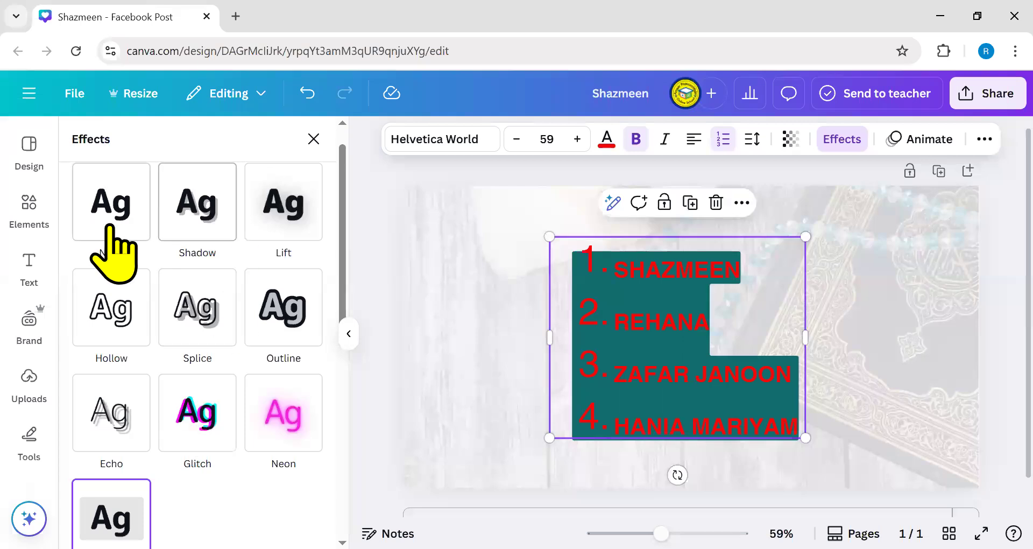
left_click(111, 218)
scroll(229, 352, "down", 3)
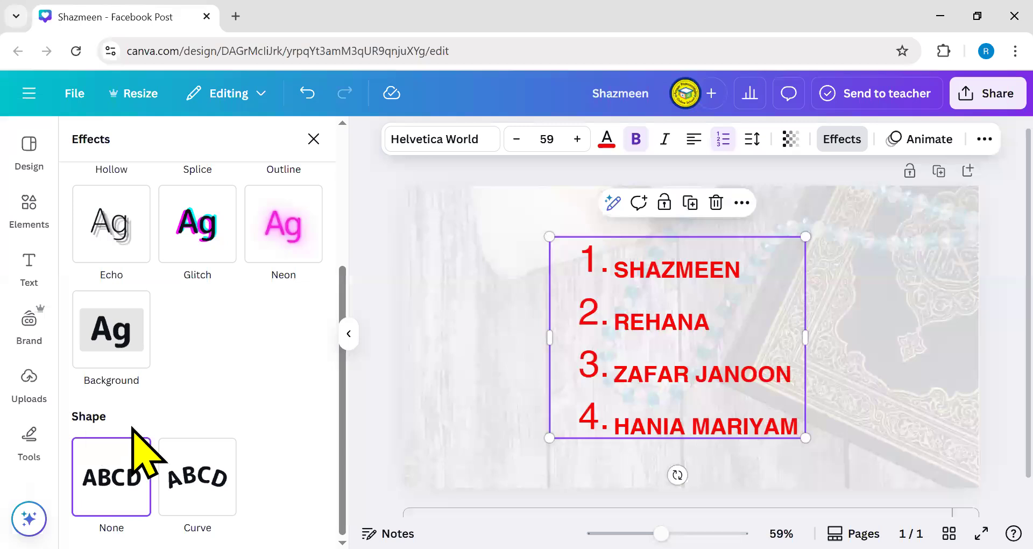
left_click(197, 477)
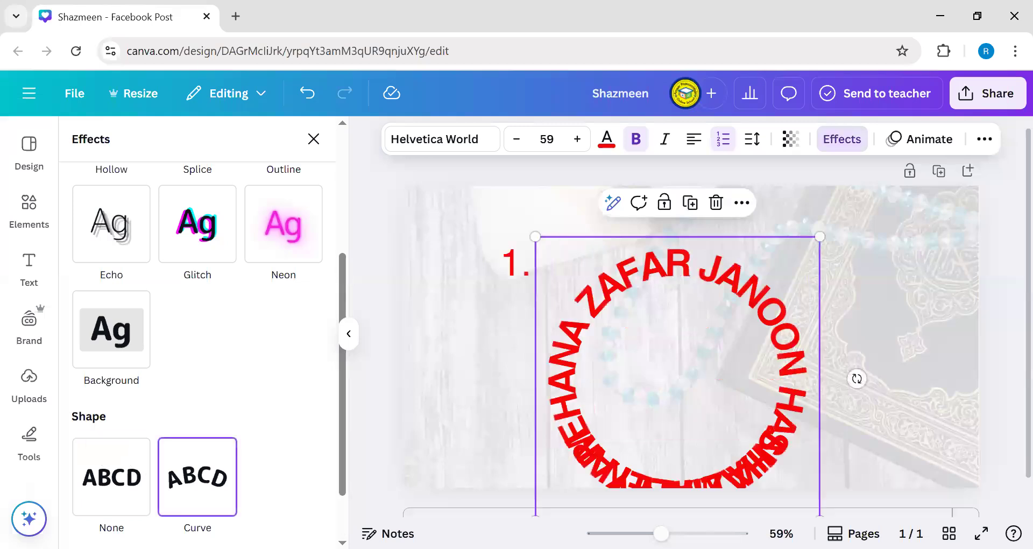
left_click(311, 98)
left_click(796, 417)
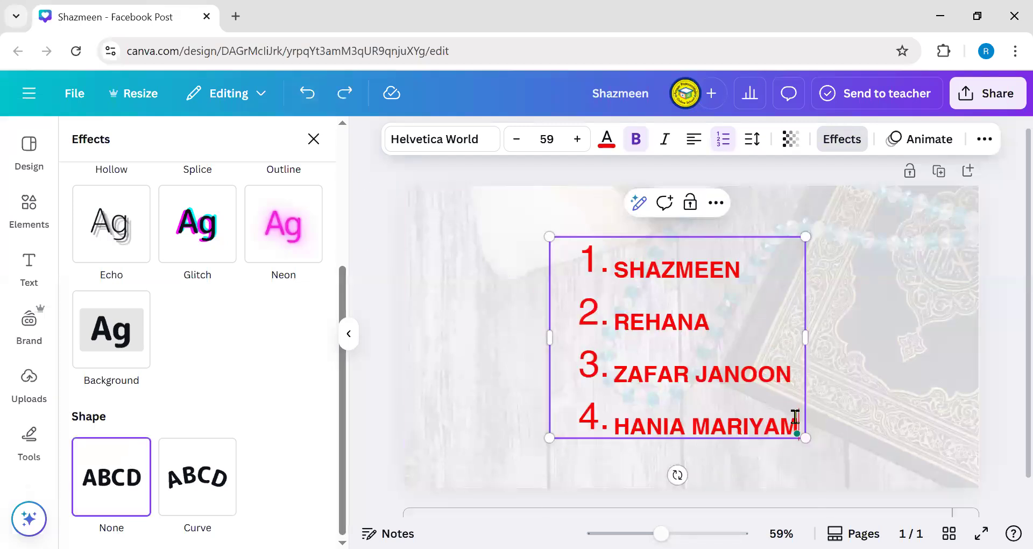
left_click_drag(685, 383, 582, 347)
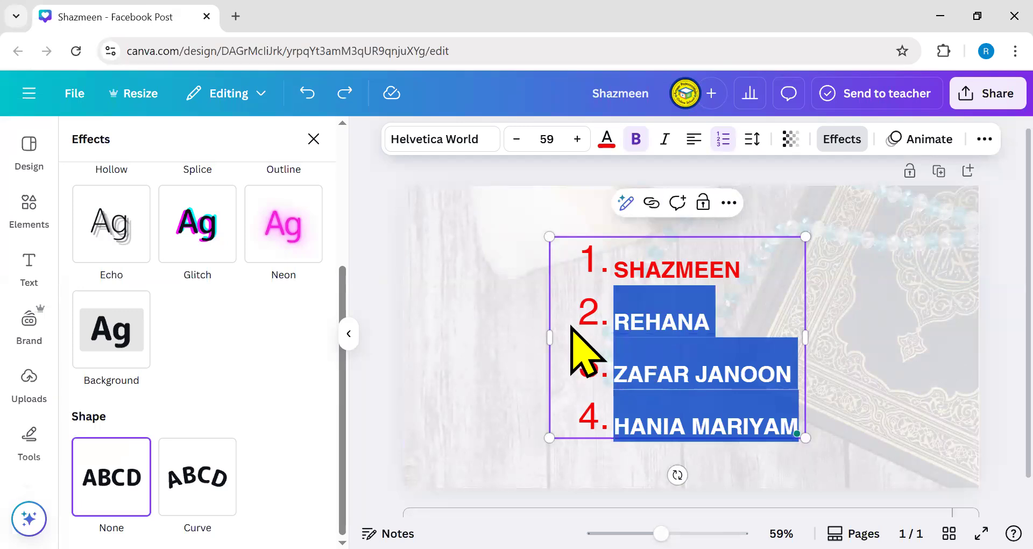
- Delete the selected names, remove the list numbering, and narrow the SHAZMEEN text box
key("BackSpace")
key("BackSpace")
key("Escape")
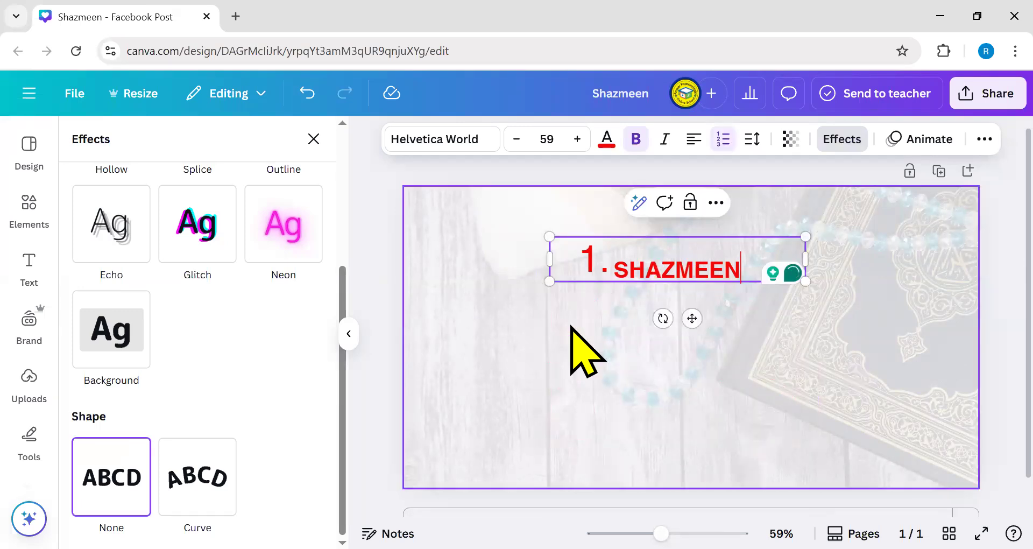
left_click(723, 138)
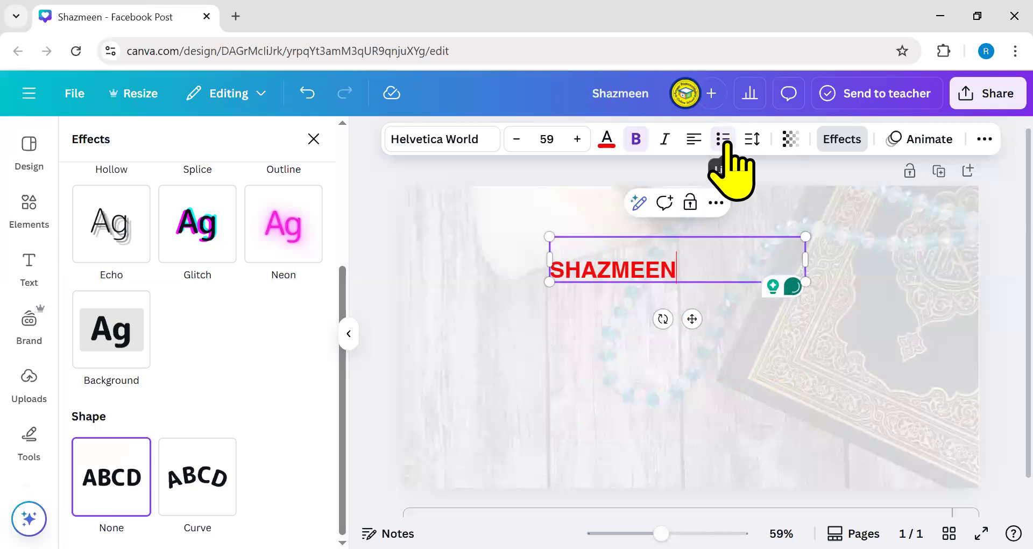
left_click(902, 259)
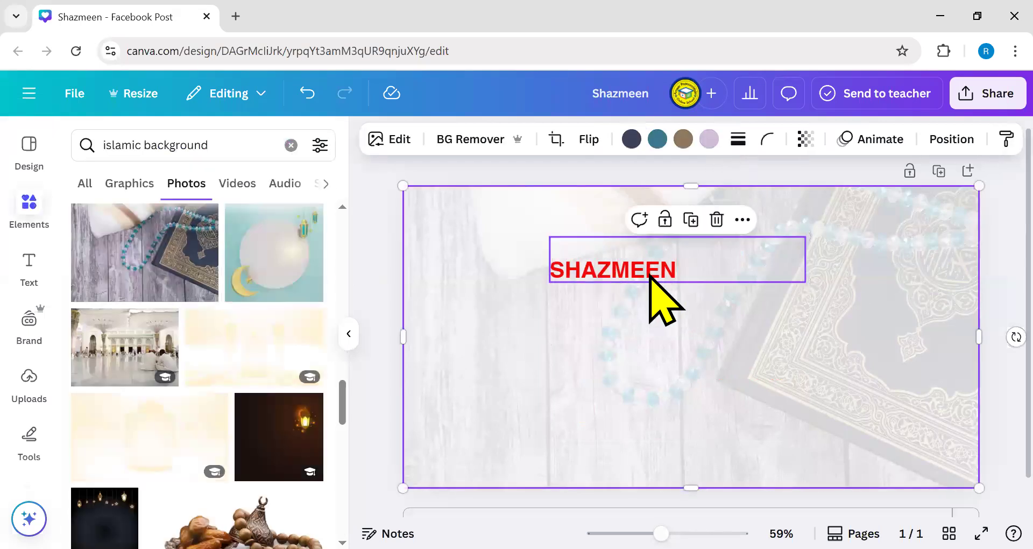
left_click(802, 270)
left_click_drag(803, 258, 708, 263)
- Scale the name to size 126 and retype its opening letters, widening the box
left_click_drag(884, 339, 887, 333)
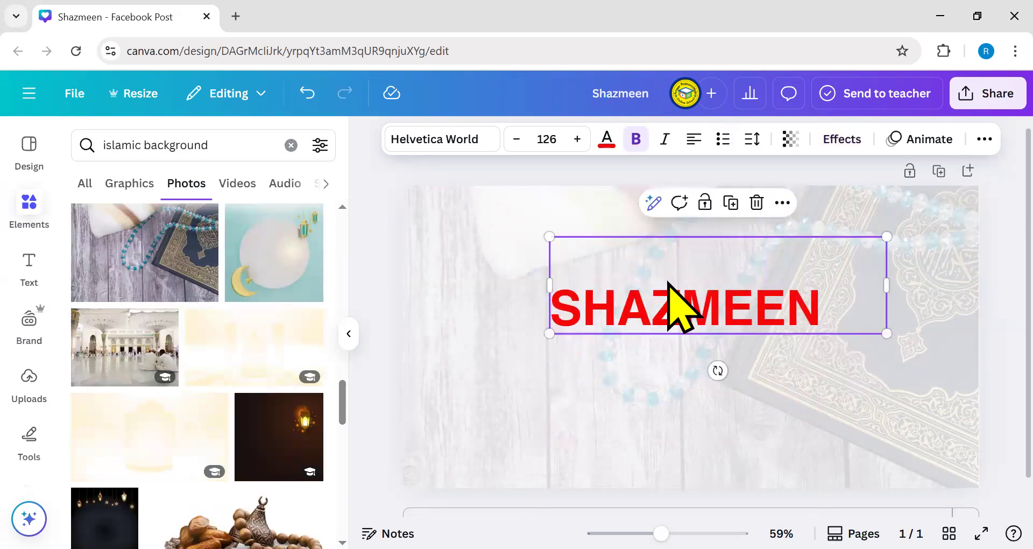
left_click(581, 323)
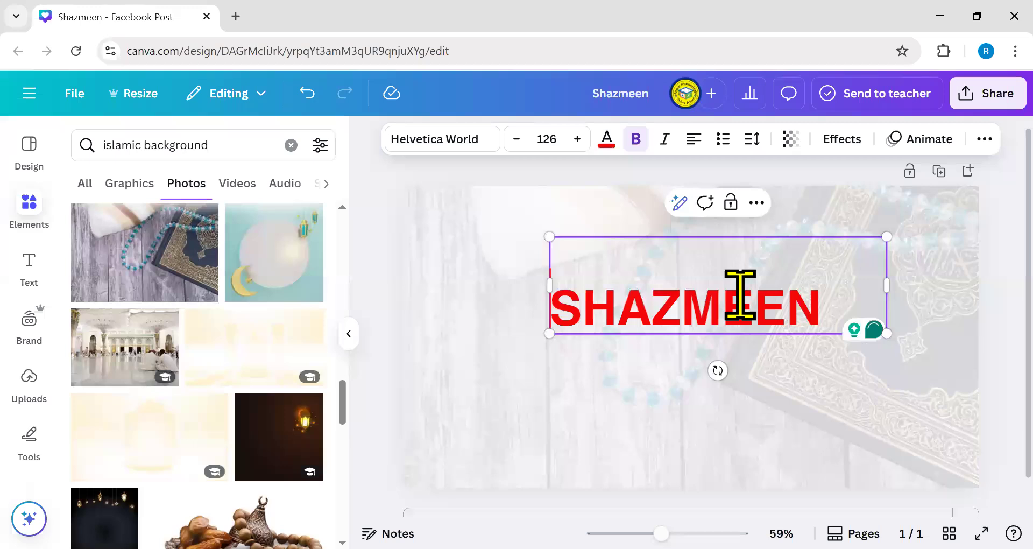
key("BackSpace")
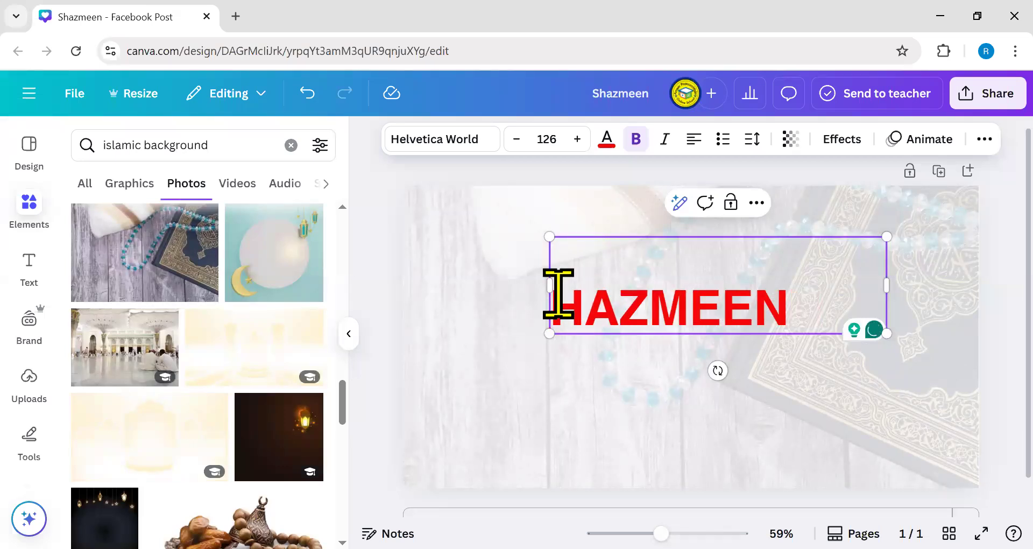
key("BackSpace")
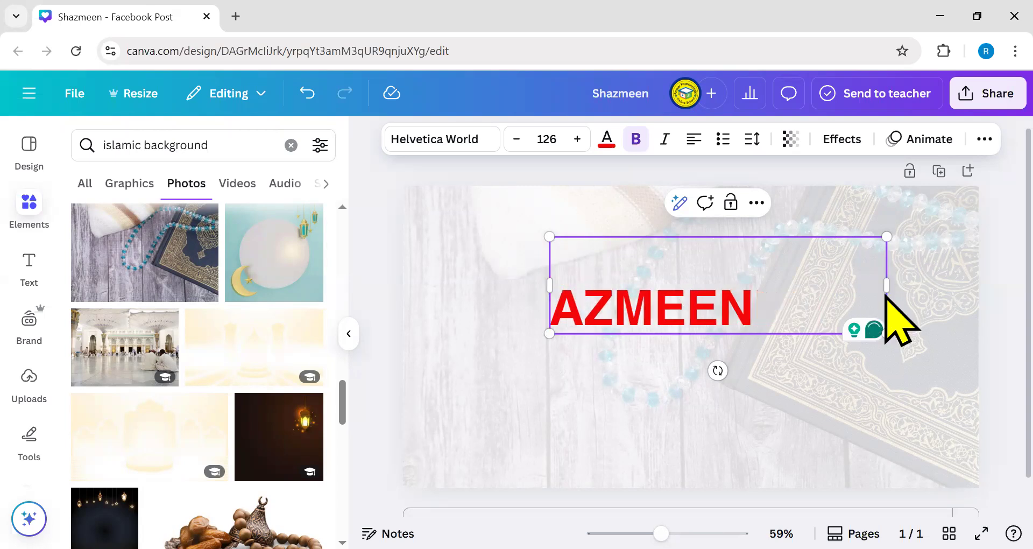
left_click_drag(887, 289, 759, 289)
left_click(577, 315)
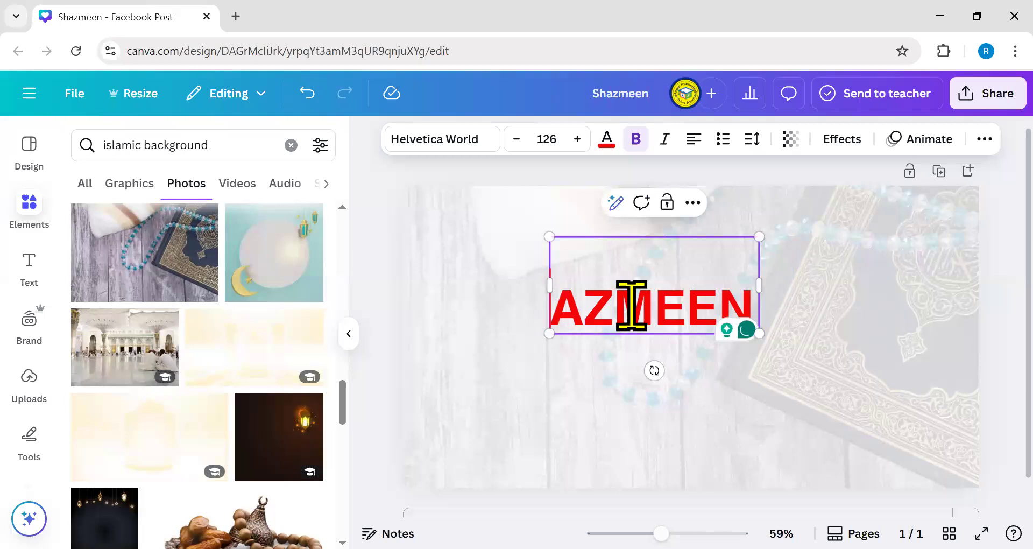
type("S")
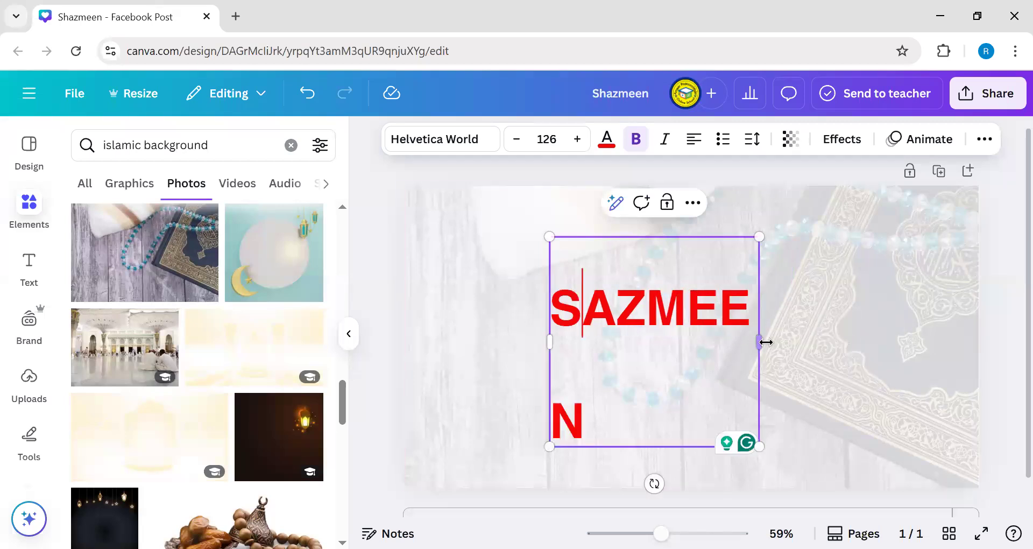
left_click_drag(759, 341, 807, 350)
- Insert the missing H so it reads SHAZMEEN on one line, then move it slightly lower
left_click(779, 339)
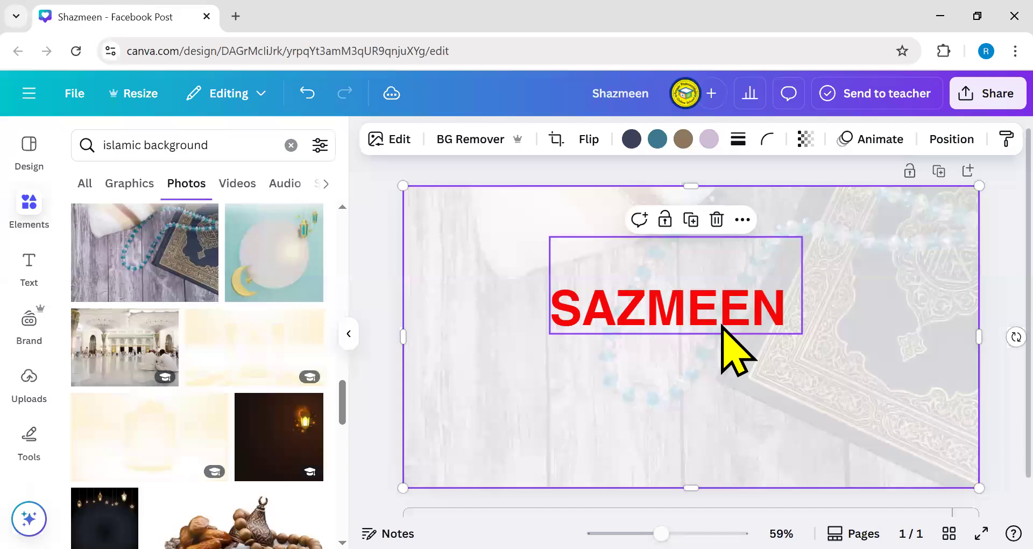
left_click(595, 310)
left_click(603, 292)
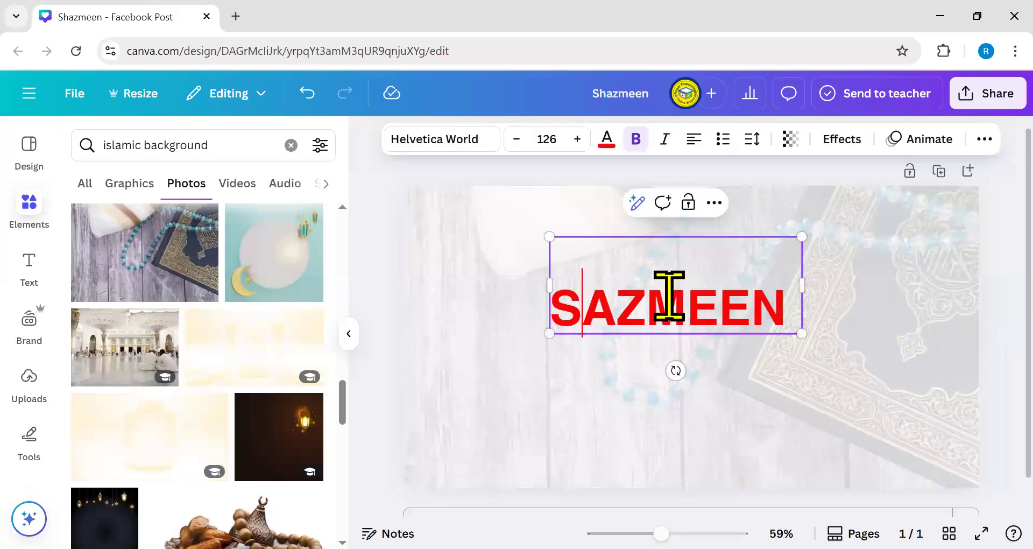
type("H")
left_click_drag(805, 345, 846, 352)
left_click(943, 389)
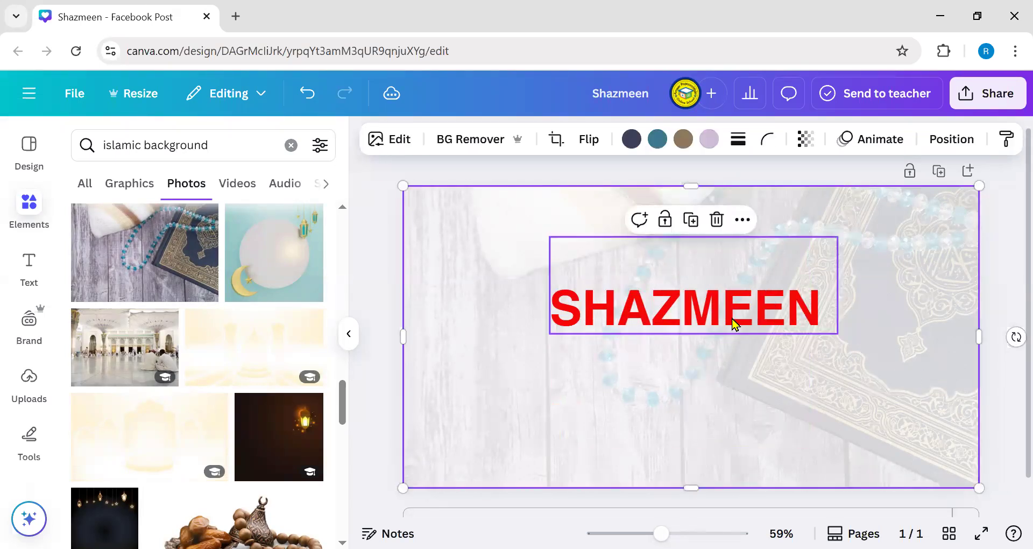
left_click_drag(734, 325, 732, 350)
- Apply the Curve shape to SHAZMEEN, shrink it to size 66.3, and move it up
left_click(842, 139)
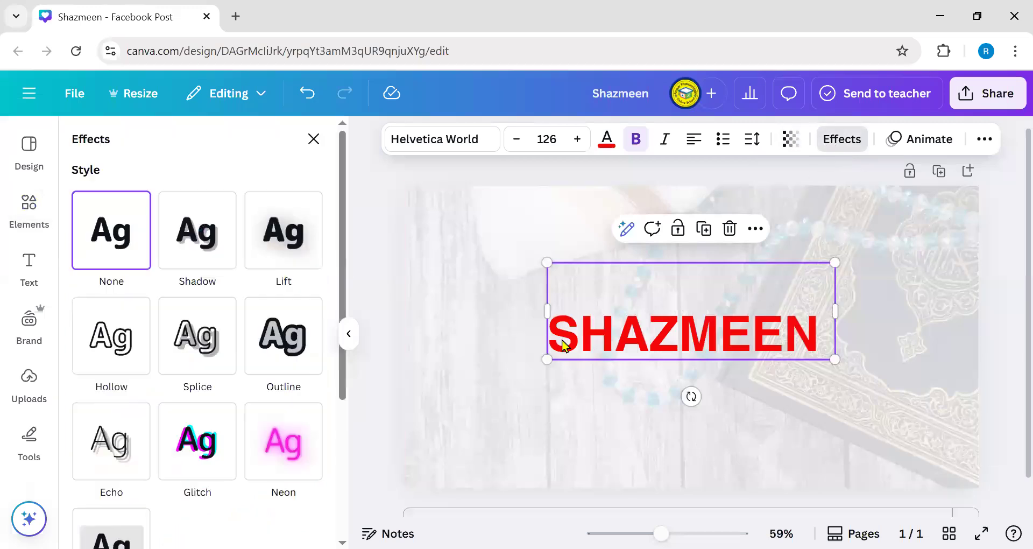
scroll(224, 431, "down", 4)
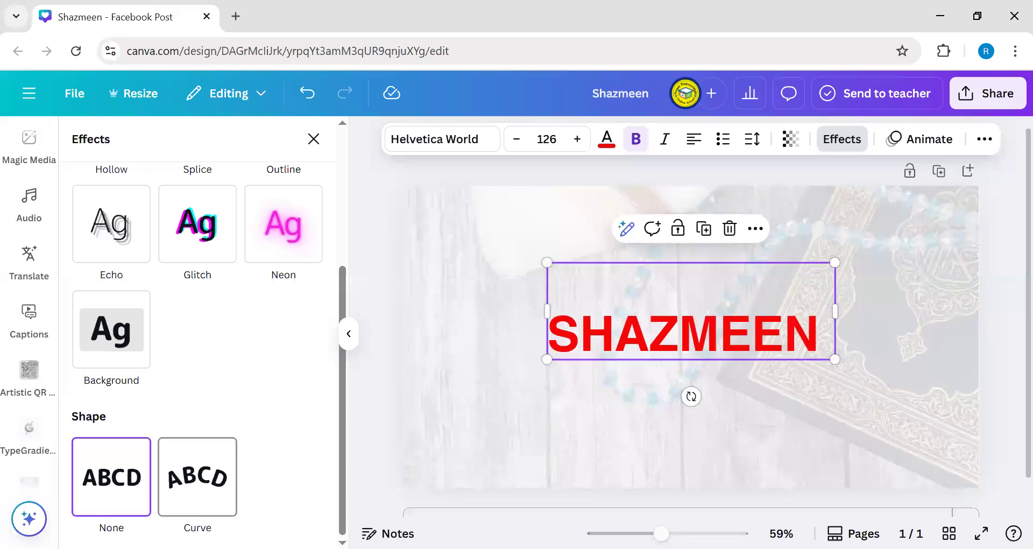
left_click(197, 476)
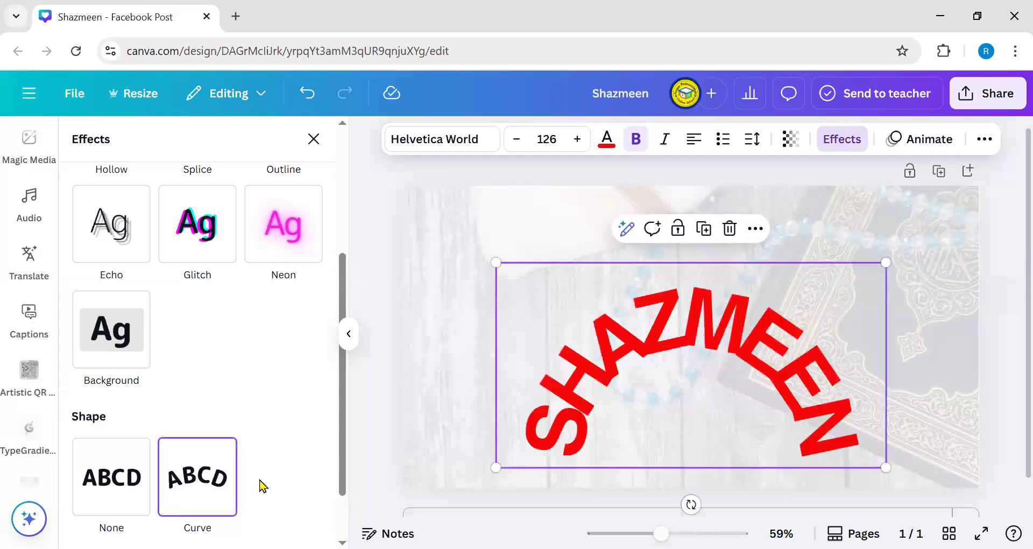
left_click_drag(883, 463, 695, 368)
left_click_drag(641, 324, 692, 288)
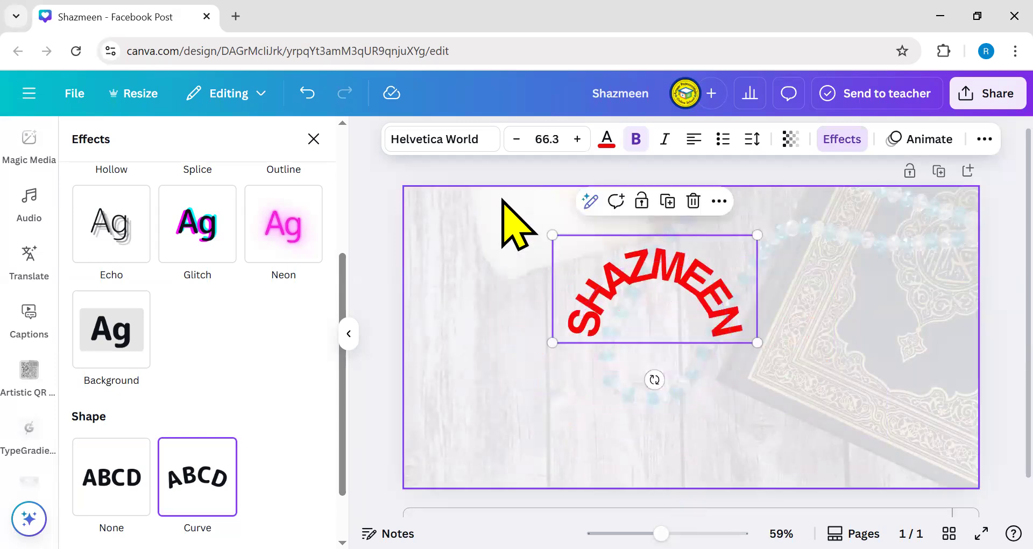
left_click(447, 141)
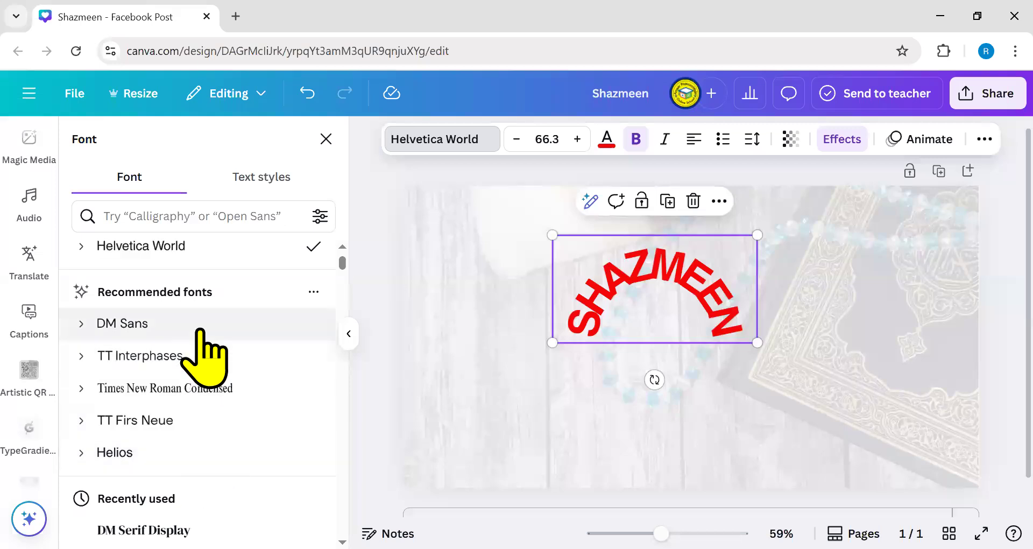
- After trying DM Sans, set the curved SHAZMEEN text in League Spartan
left_click(199, 329)
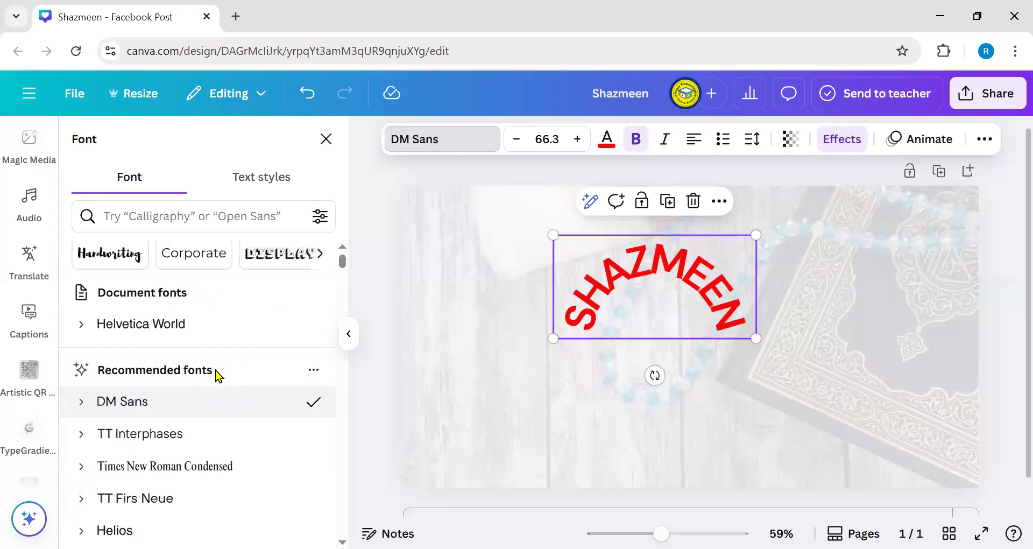
scroll(223, 397, "down", 4)
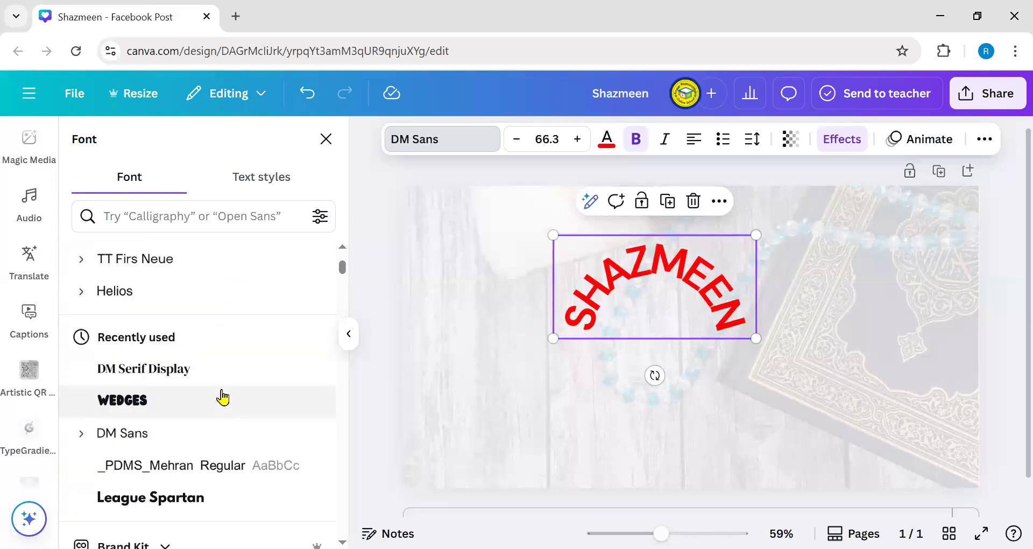
left_click(230, 439)
scroll(226, 437, "down", 6)
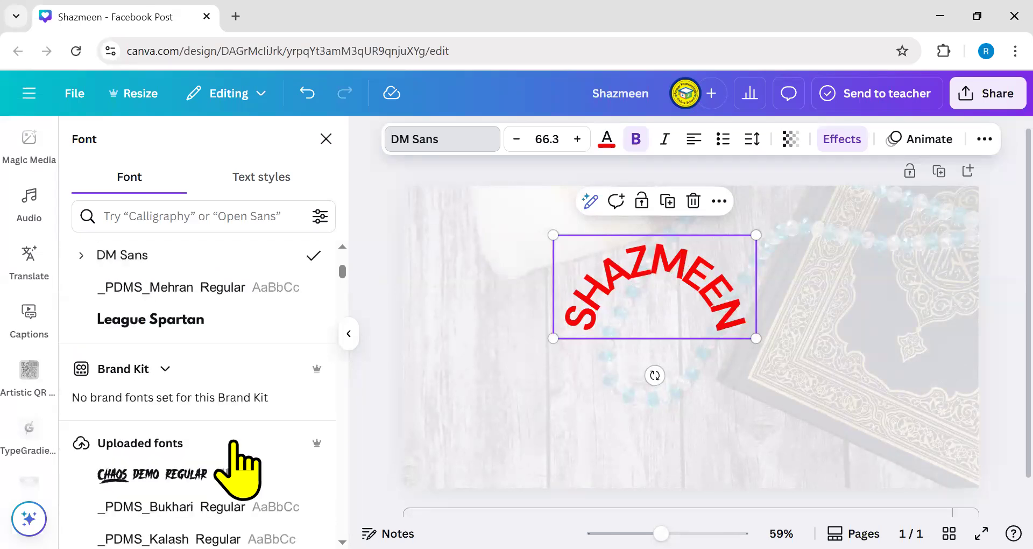
scroll(226, 302, "up", 2)
left_click(184, 252)
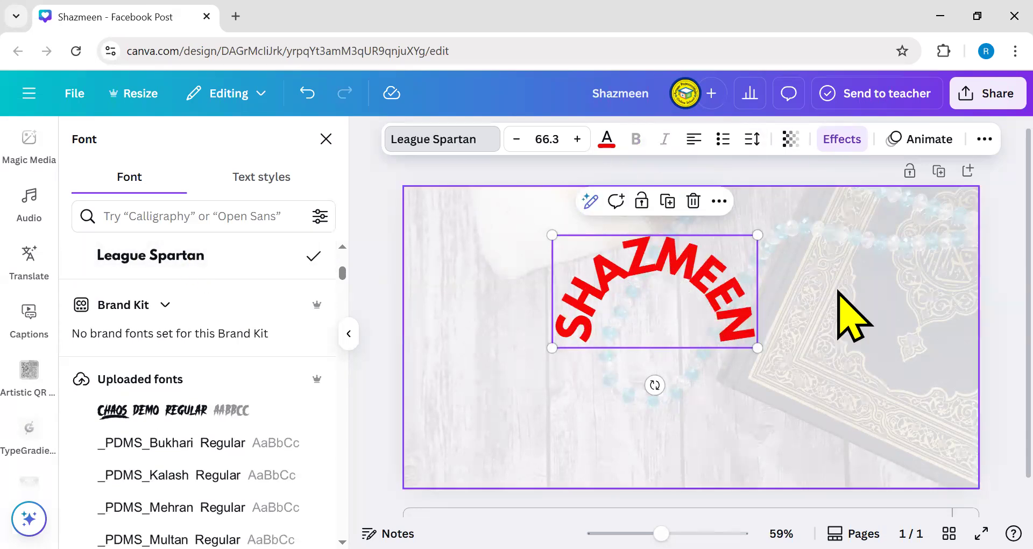
left_click(721, 336)
left_click(609, 338)
key("ctrl+z")
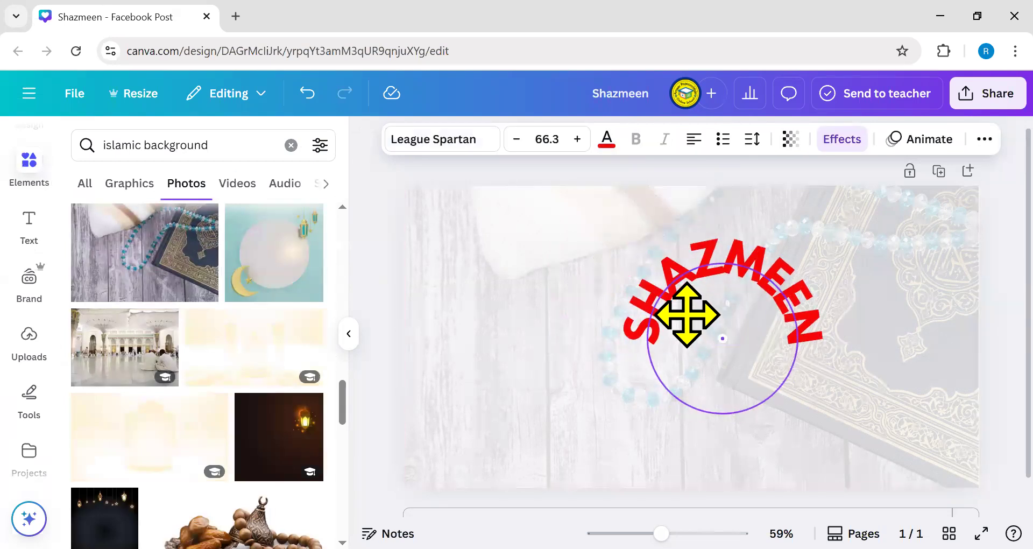
double_click(668, 296)
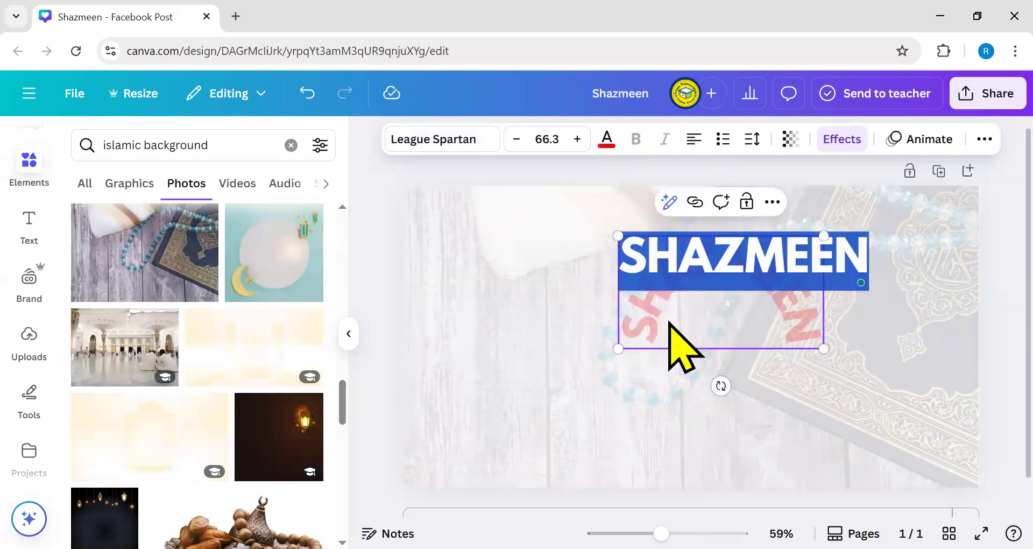
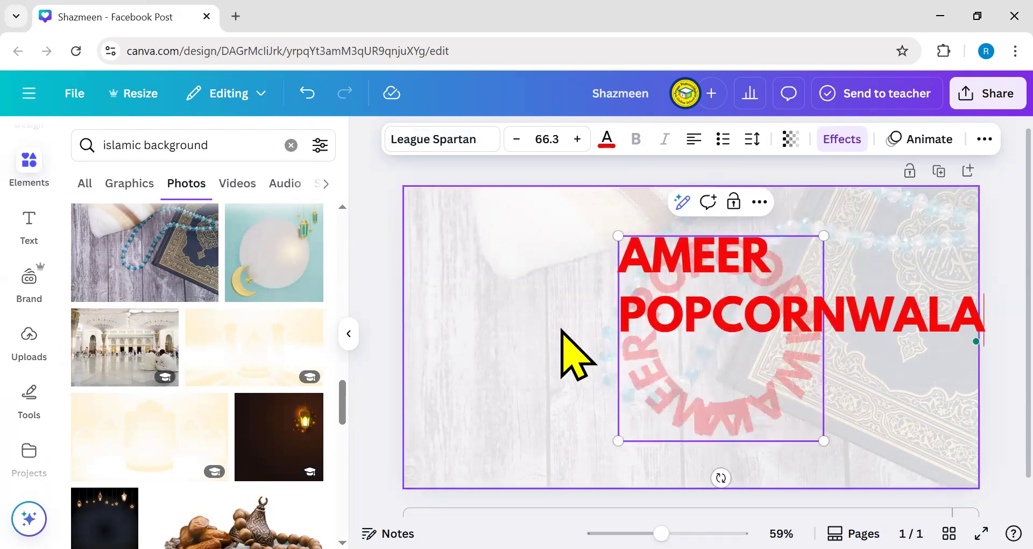
left_click(572, 351)
left_click_drag(687, 334, 555, 301)
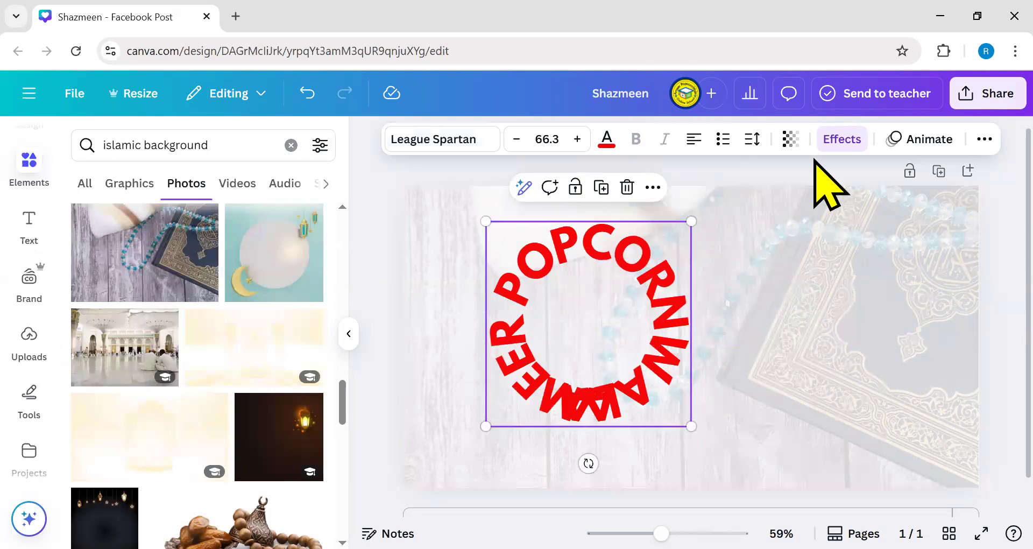
- Set the curve amount to 67 and reposition the arced name near the top centre
scroll(242, 468, "down", 5)
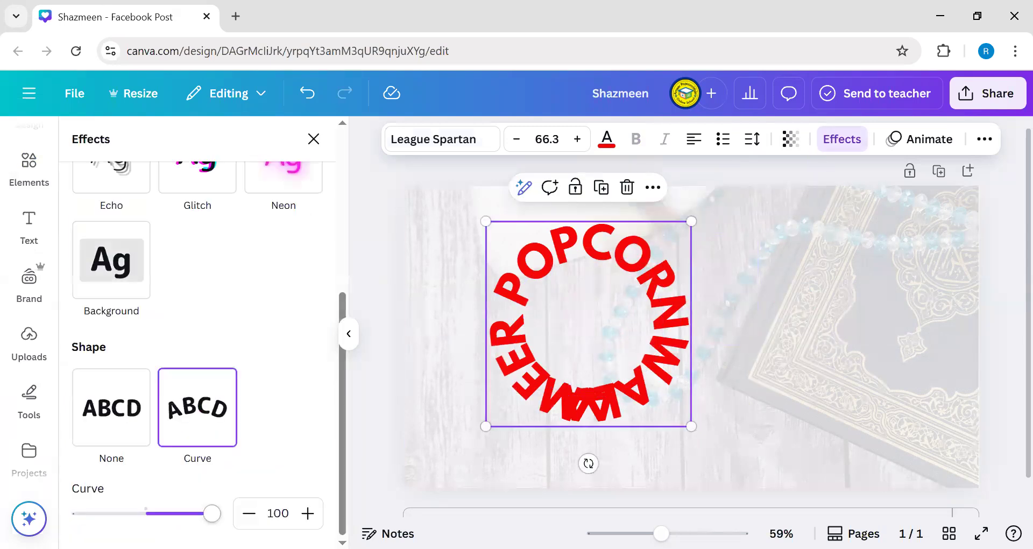
left_click_drag(212, 513, 189, 513)
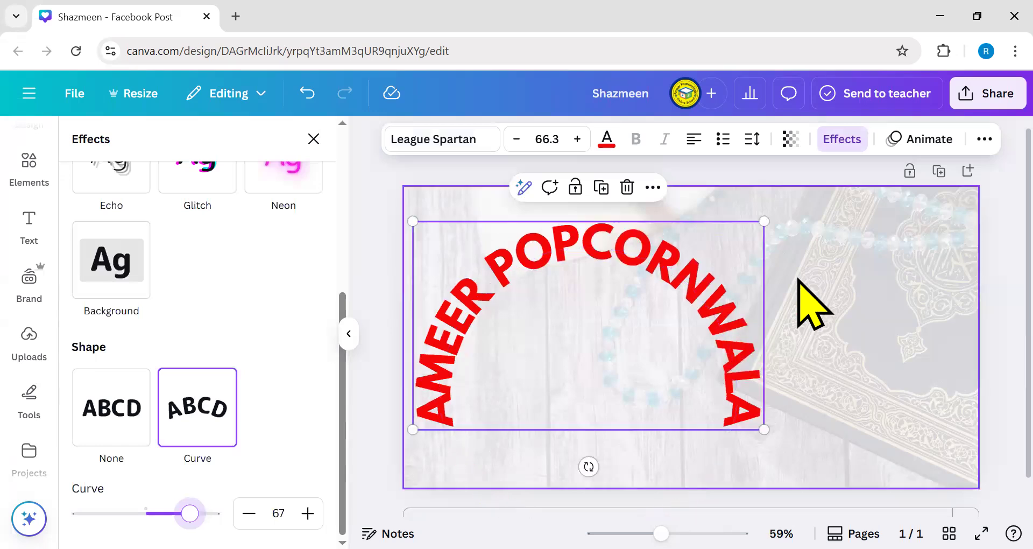
left_click(812, 305)
left_click_drag(559, 409, 685, 331)
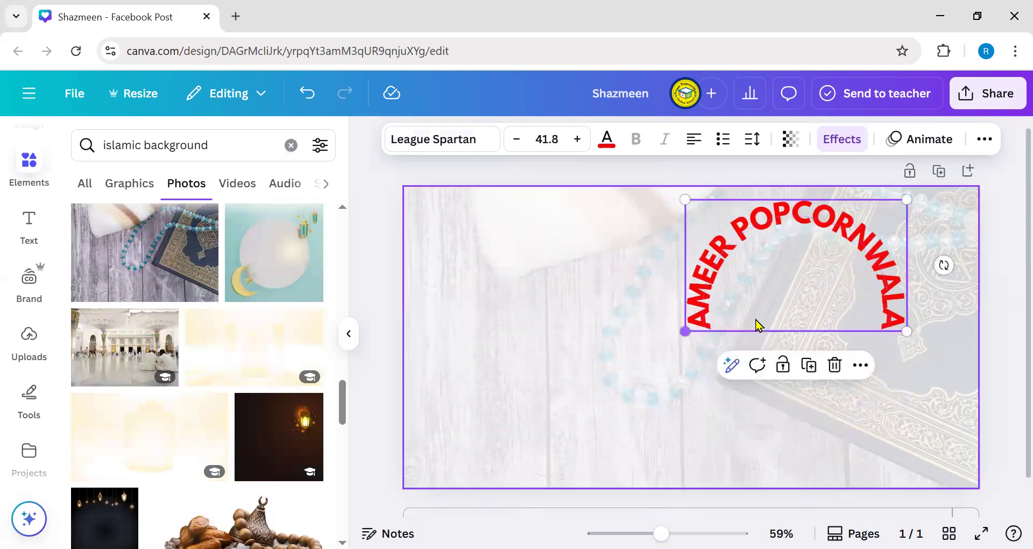
left_click_drag(798, 241, 738, 244)
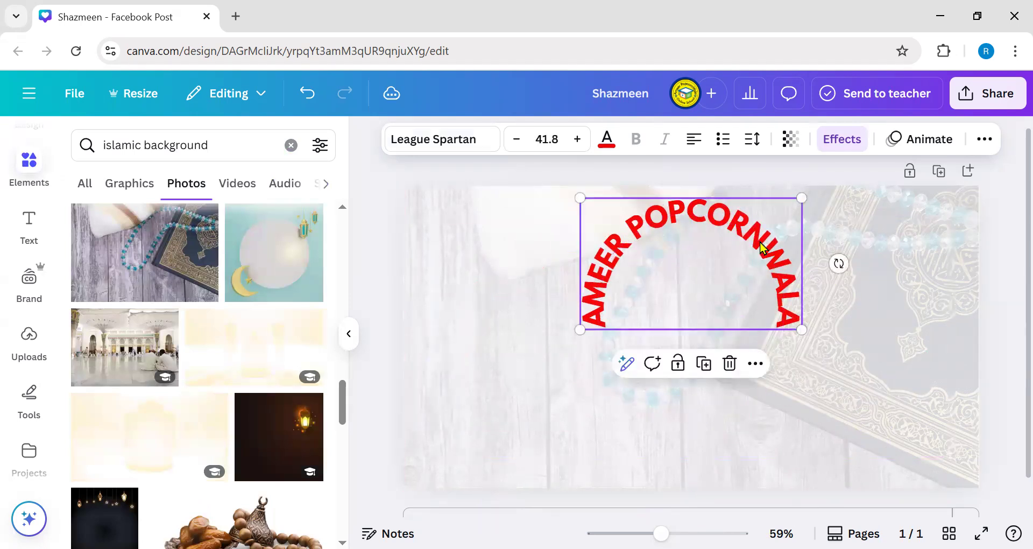
left_click(755, 364)
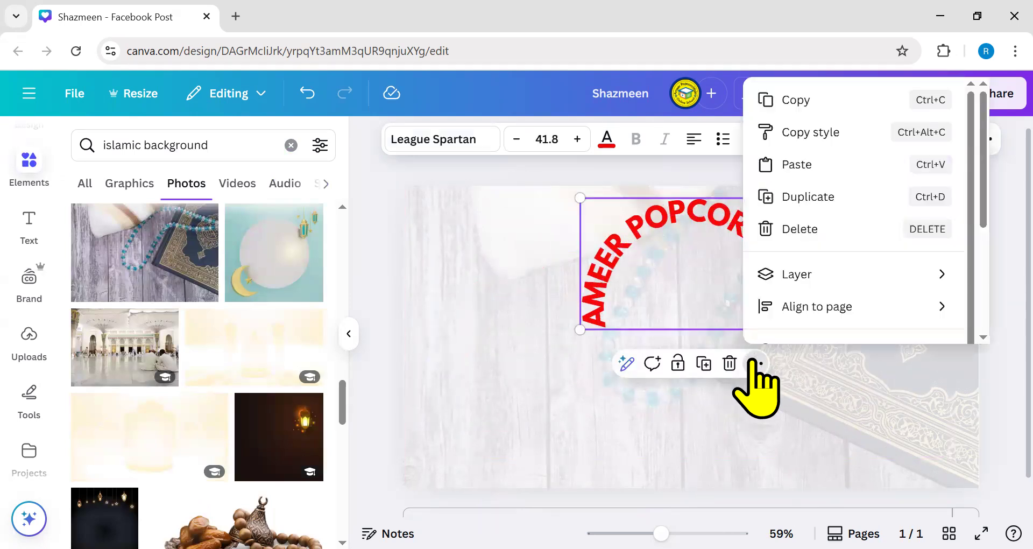
left_click(795, 102)
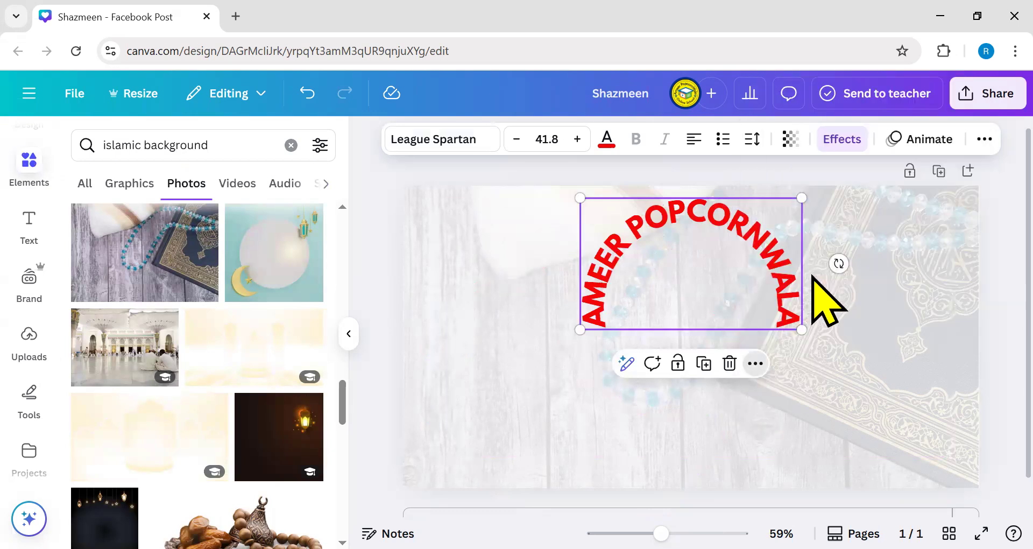
left_click(756, 364)
left_click(806, 165)
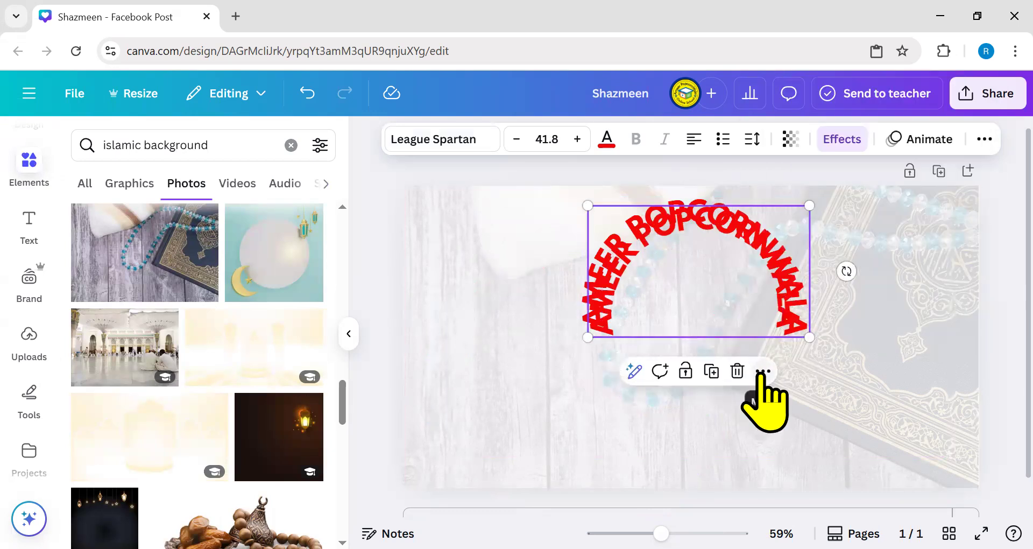
left_click(764, 371)
left_click(818, 166)
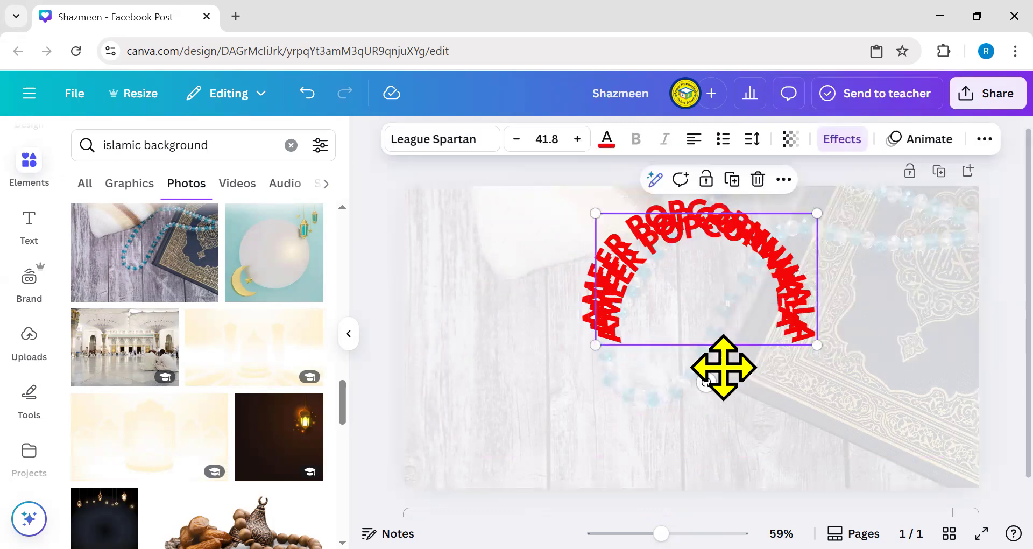
- Move the pasted copies down below the original curved name
left_click_drag(720, 370, 717, 387)
left_click(715, 253)
left_click_drag(716, 253, 699, 323)
double_click(699, 324)
left_click(927, 346)
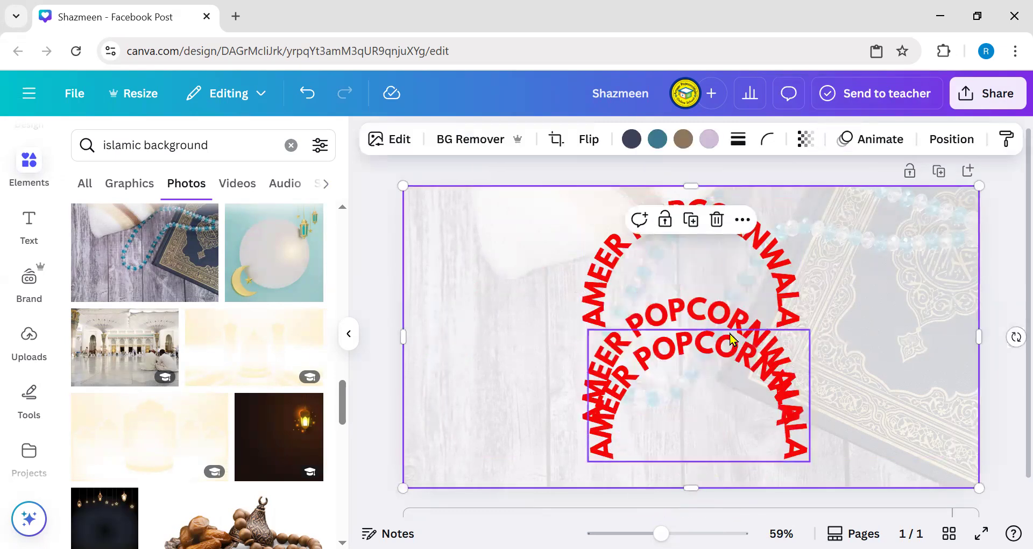
- Set the middle copy's Effects Shape to None so it runs straight
left_click(742, 313)
left_click(841, 139)
scroll(161, 431, "down", 2)
scroll(181, 452, "down", 3)
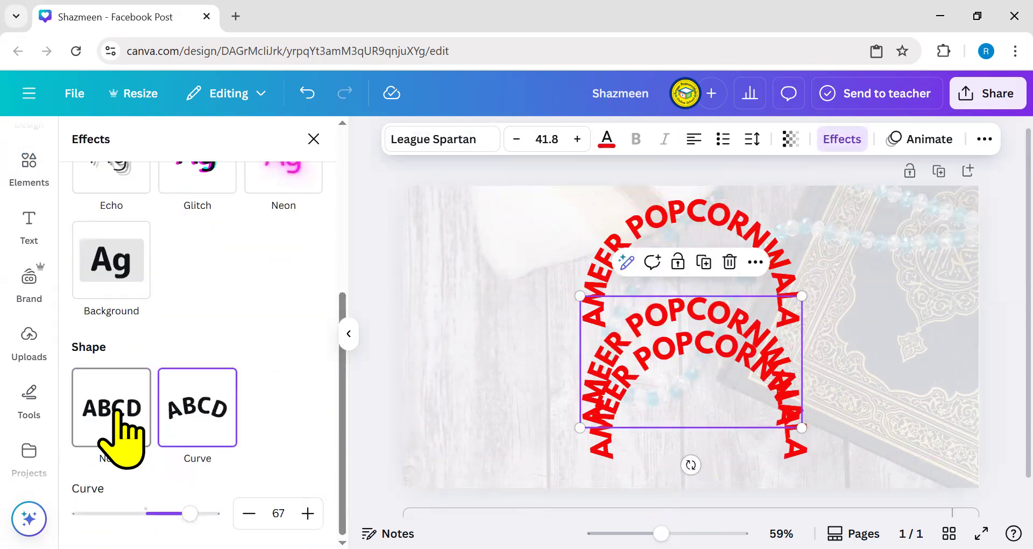
left_click(115, 429)
- Shrink and centre the top arc, then stack the straight line and second arc beneath it
left_click_drag(673, 344, 860, 426)
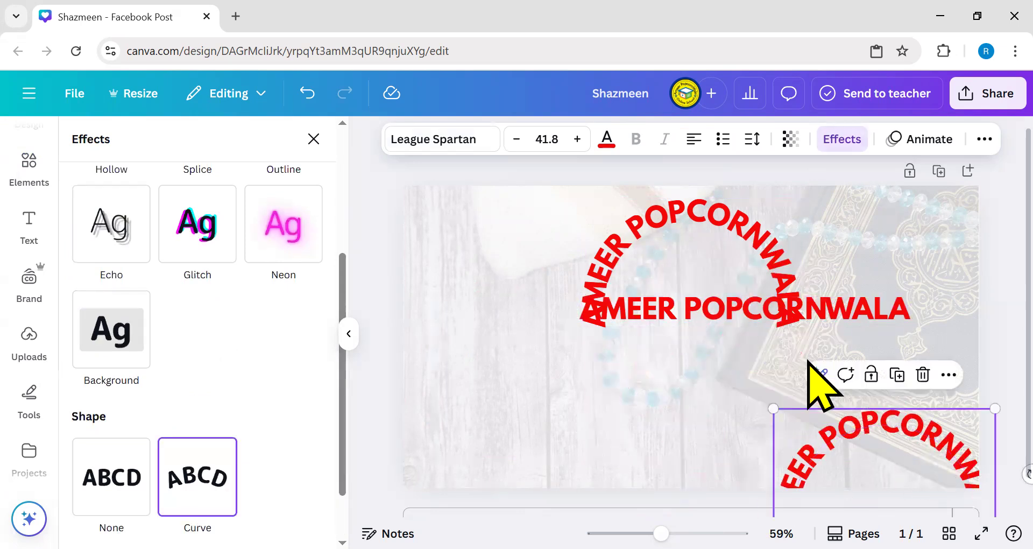
left_click_drag(757, 312, 709, 358)
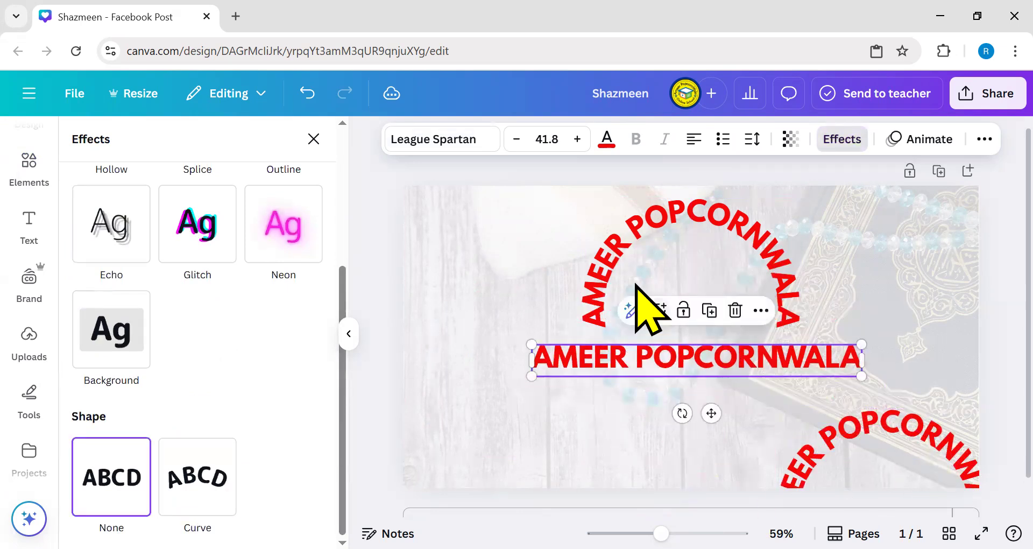
left_click(640, 312)
left_click_drag(580, 329, 676, 279)
mouse_move(669, 242)
left_mouse_down()
mouse_move(684, 275)
mouse_move(666, 257)
left_mouse_up()
left_click_drag(773, 352, 772, 363)
left_click_drag(869, 423, 677, 372)
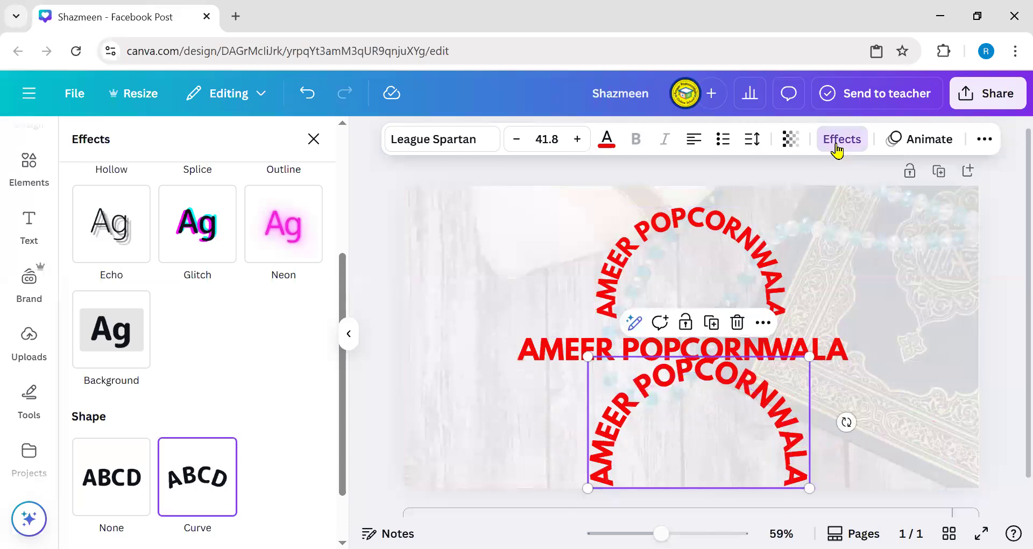
- Set the bottom copy's curve to about -67 and align it under the straight line
left_click(835, 143)
left_click(827, 148)
scroll(140, 377, "down", 5)
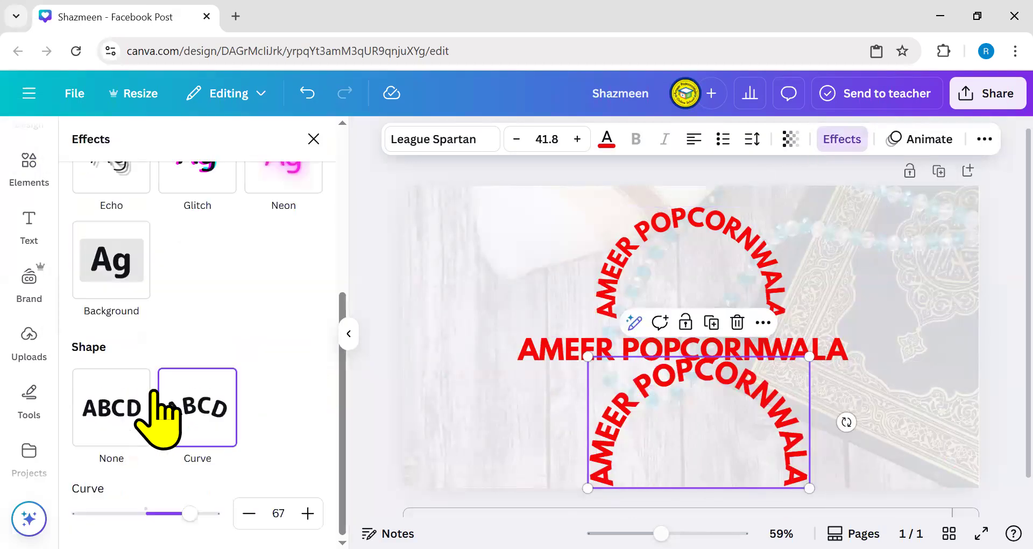
left_click_drag(189, 513, 108, 513)
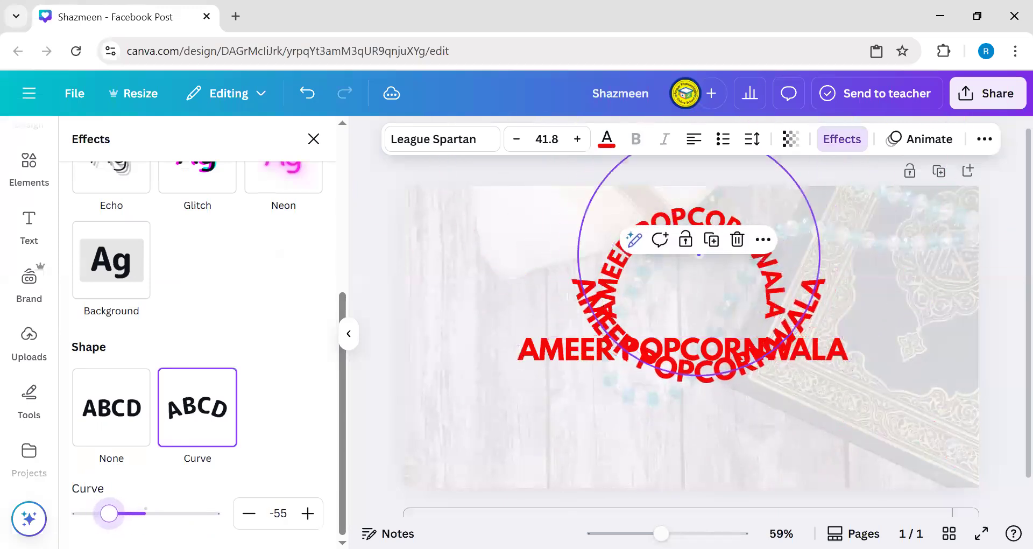
left_click_drag(639, 367, 613, 454)
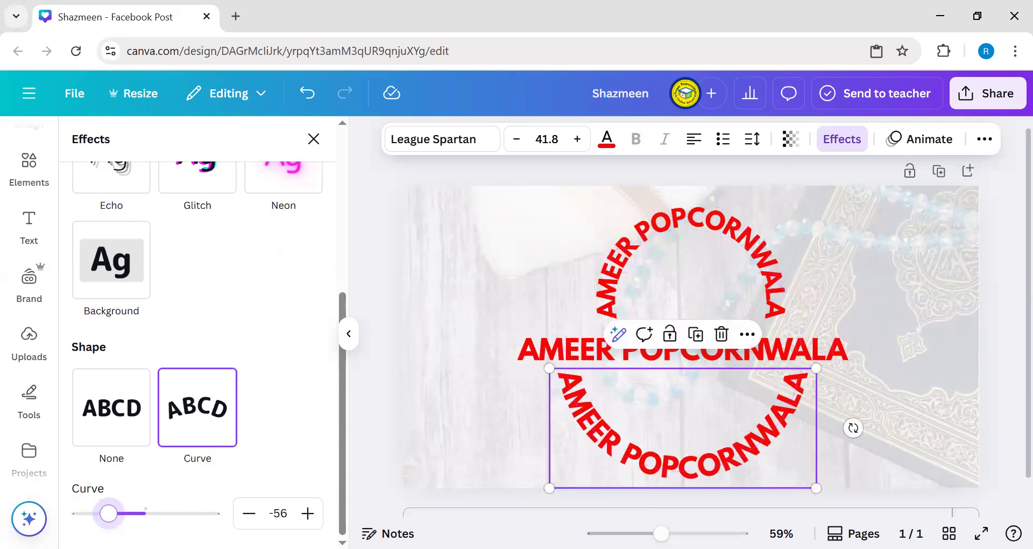
mouse_move(108, 513)
left_mouse_down()
mouse_move(90, 513)
mouse_move(102, 513)
left_mouse_up()
mouse_move(685, 429)
left_mouse_down()
mouse_move(703, 431)
mouse_move(693, 442)
left_mouse_up()
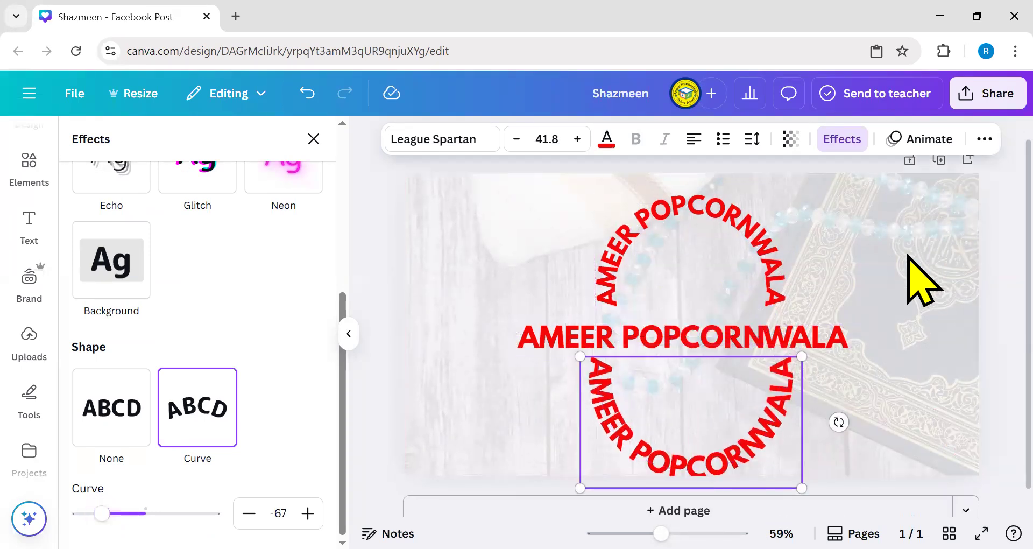
left_click(896, 301)
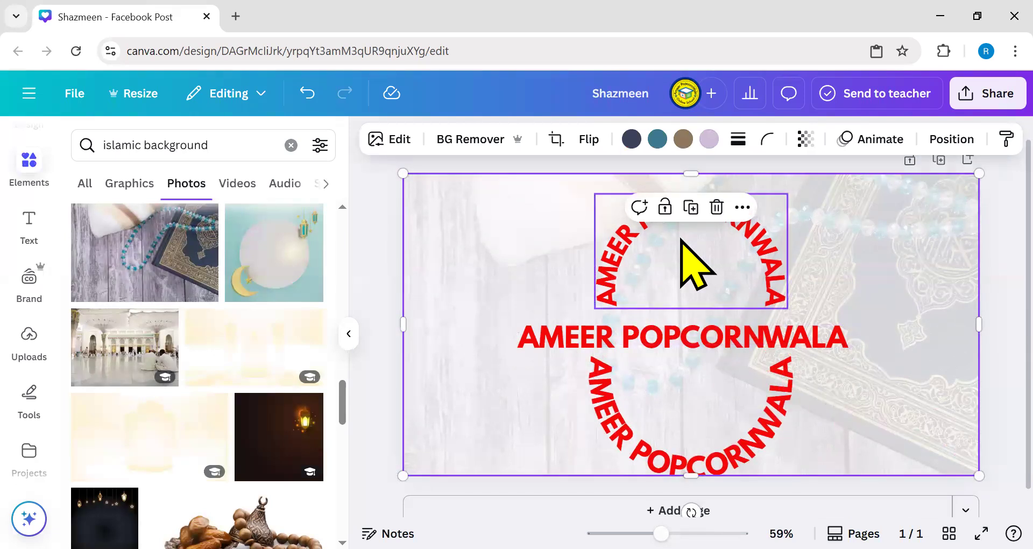
- Check the top arc's curve effect, then show Animate options for the background photo
left_click(862, 153)
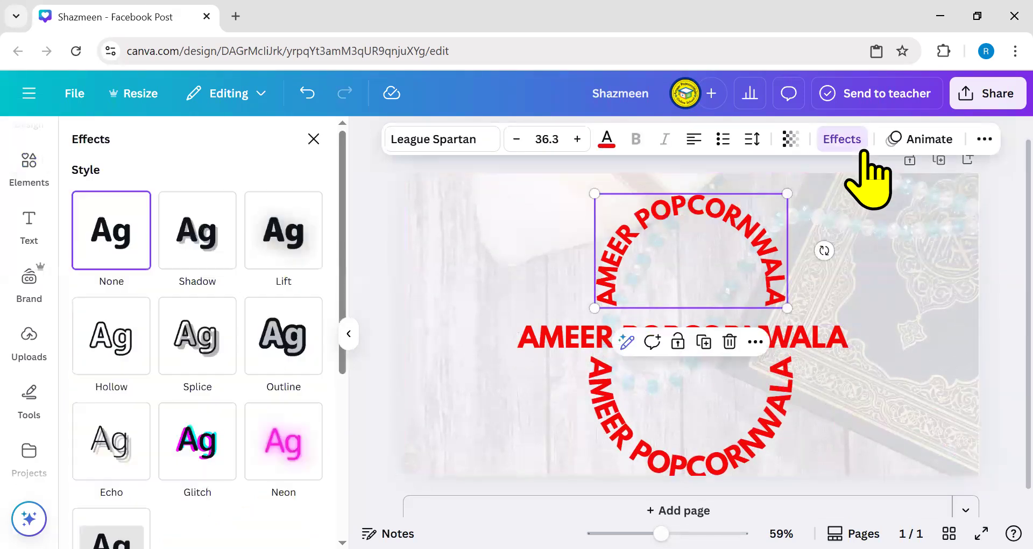
scroll(203, 382, "down", 5)
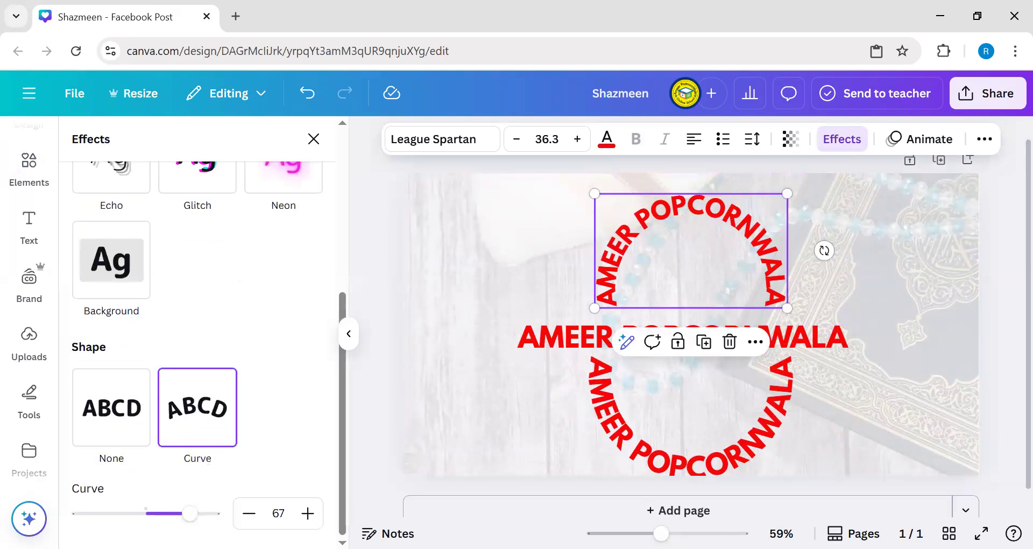
left_click(883, 386)
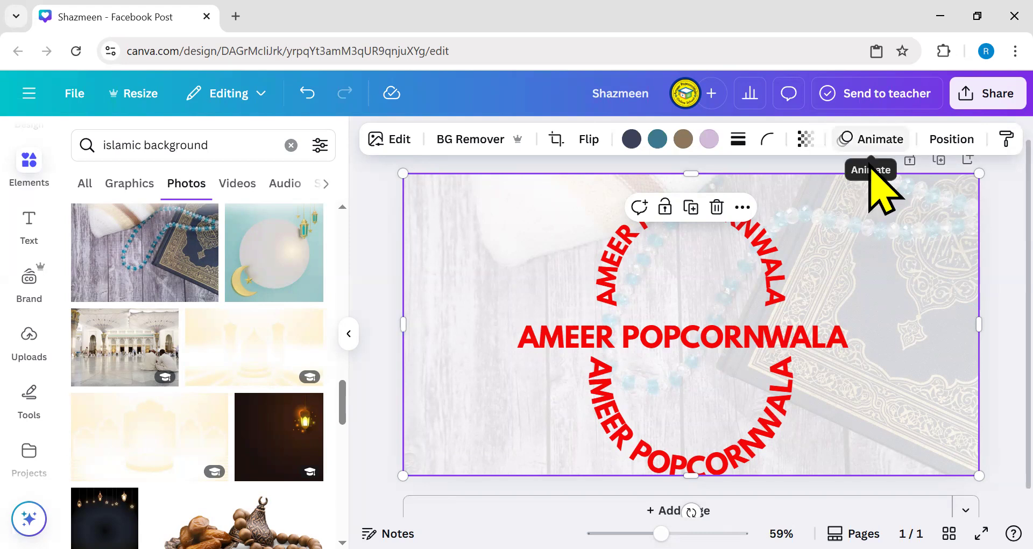
left_click(878, 141)
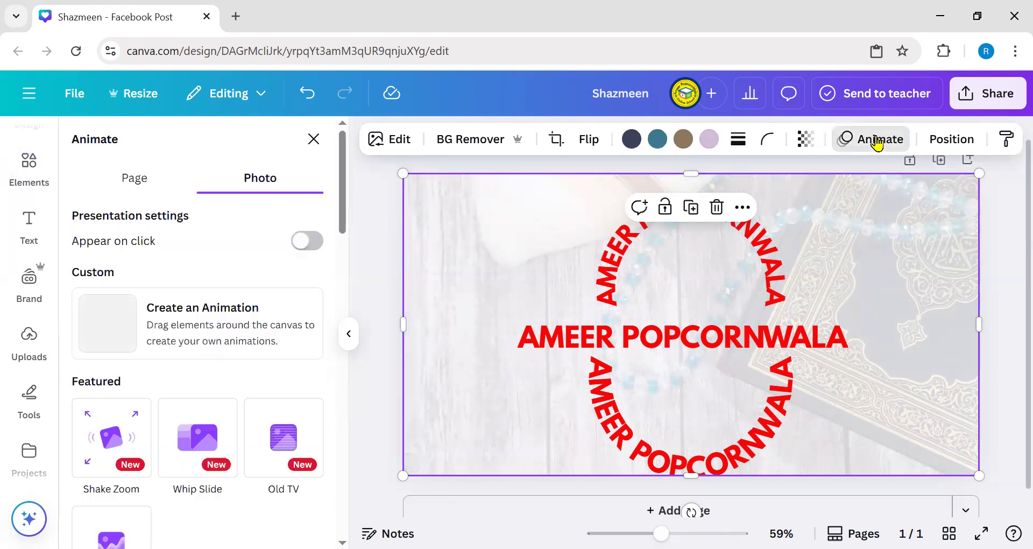
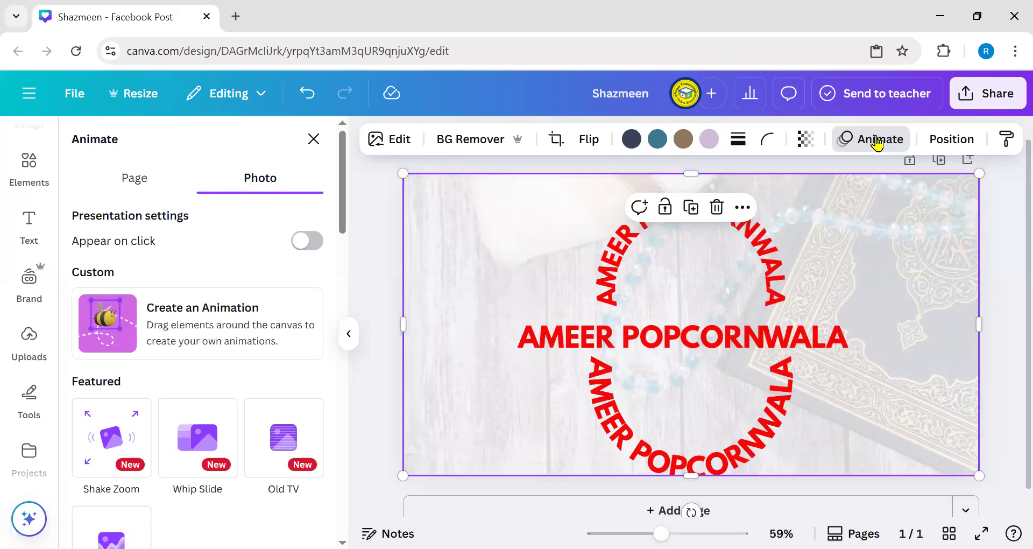
- Preview the Typewriter, Ascend and Shift animations on the top curved arc
left_click(772, 266)
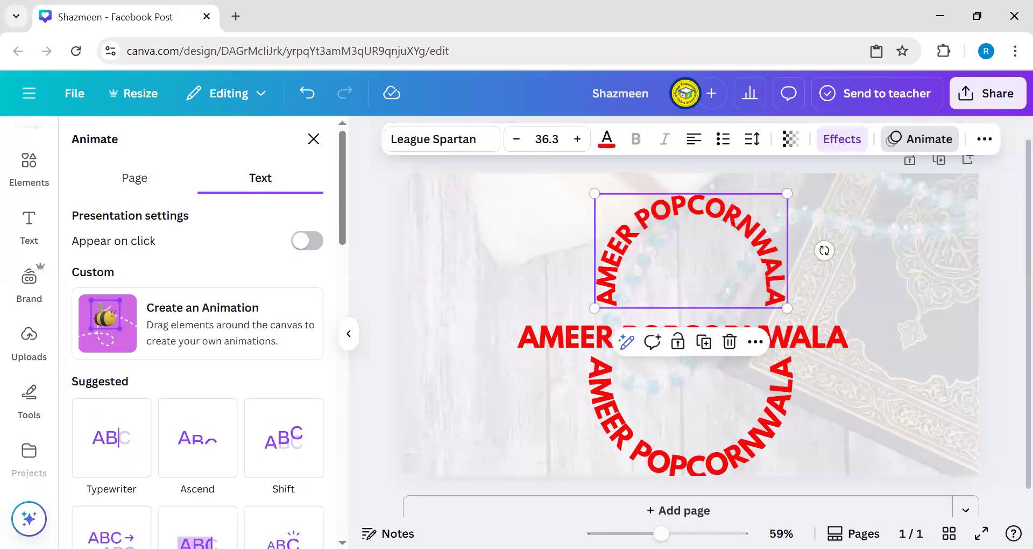
left_click(93, 450)
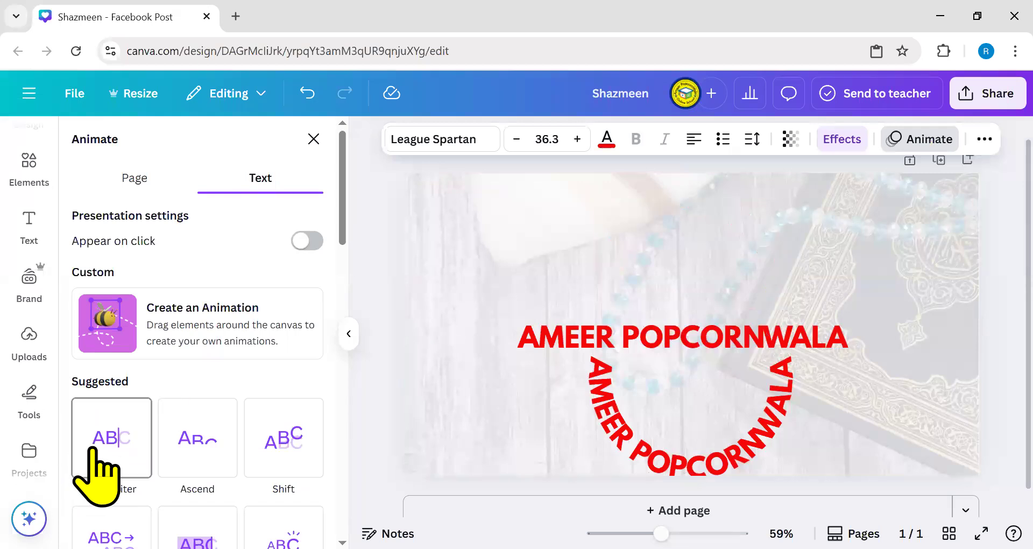
left_click(199, 454)
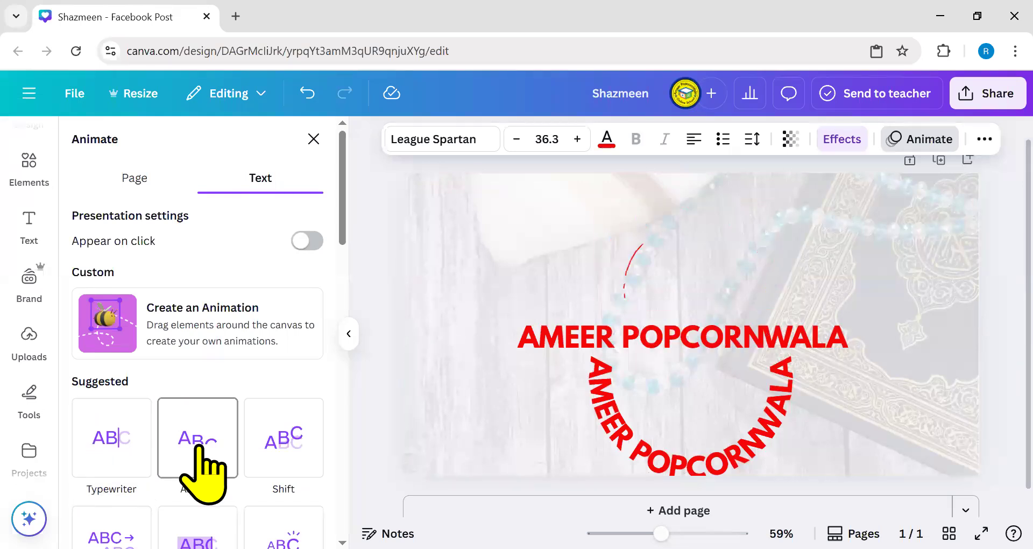
left_click(304, 437)
scroll(162, 403, "down", 5)
- Apply Burst to the arc after trying Merge and Block, then play the 5.0s preview
left_click(113, 321)
left_click(199, 311)
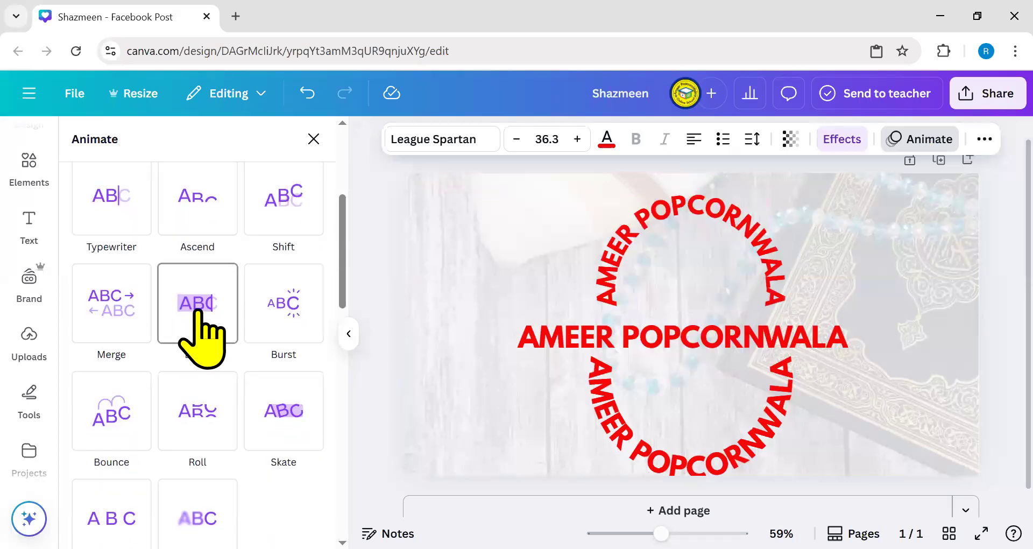
left_click(303, 308)
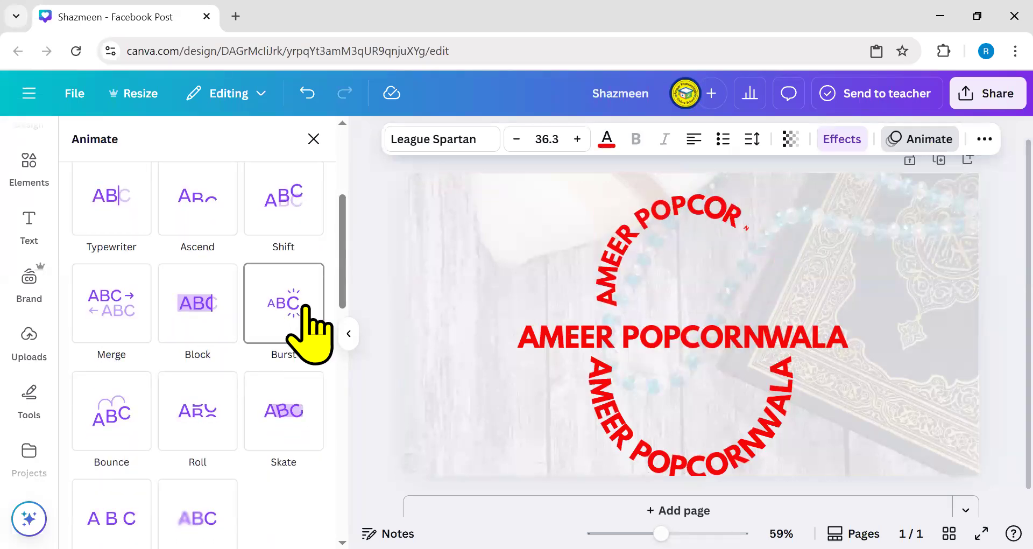
left_click(305, 307)
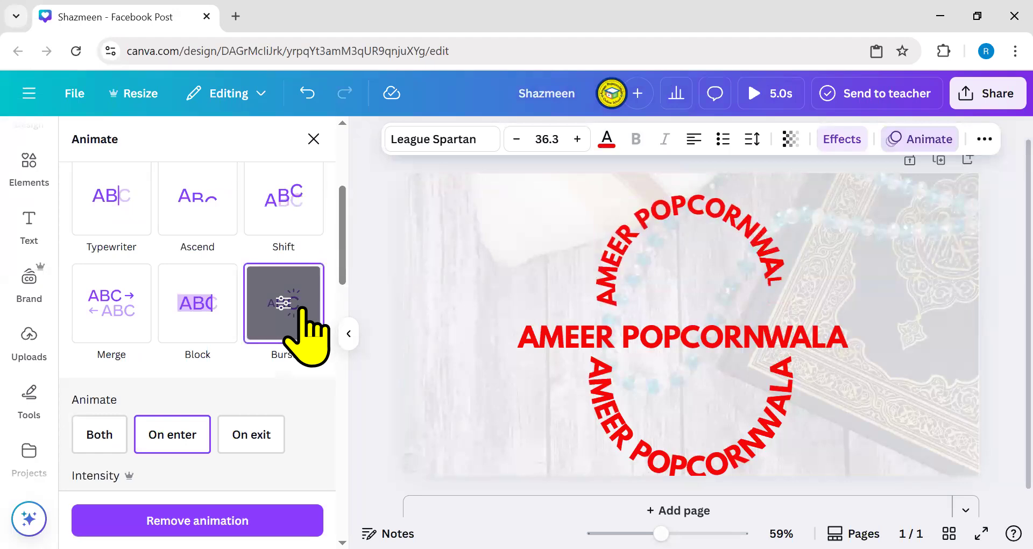
left_click(754, 95)
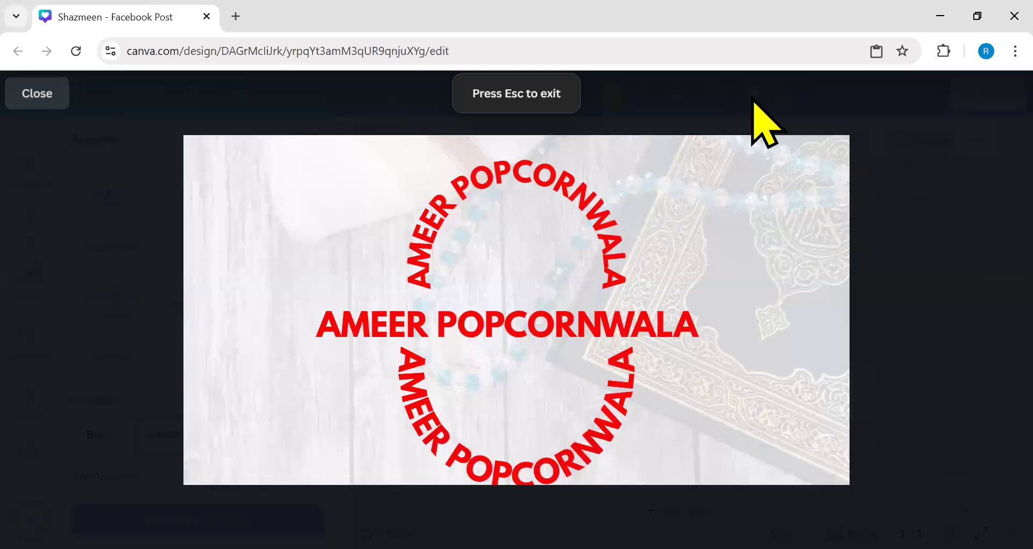
- Close the full-screen preview and return to the Burst animation's Animate and Intensity options
left_click(54, 96)
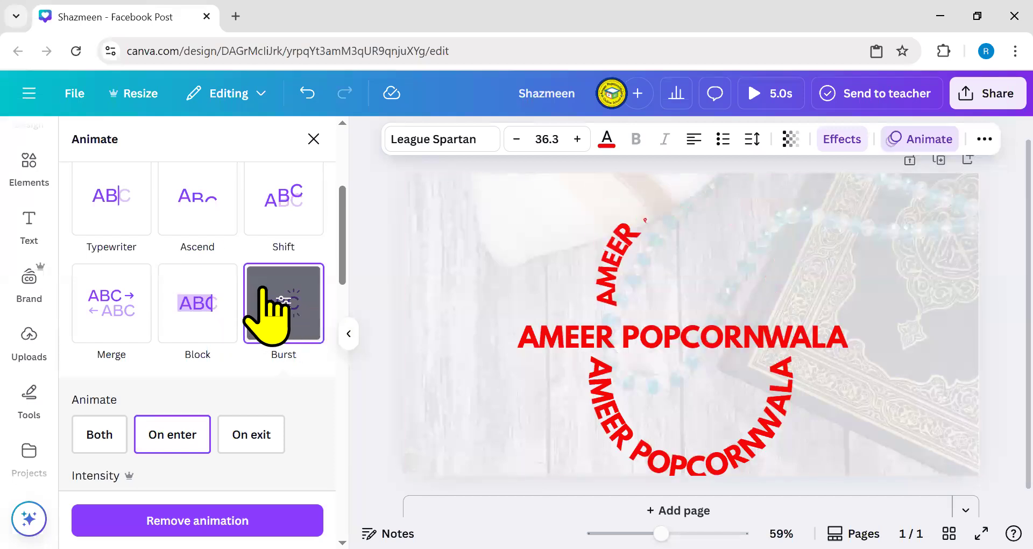
scroll(81, 398, "down", 2)
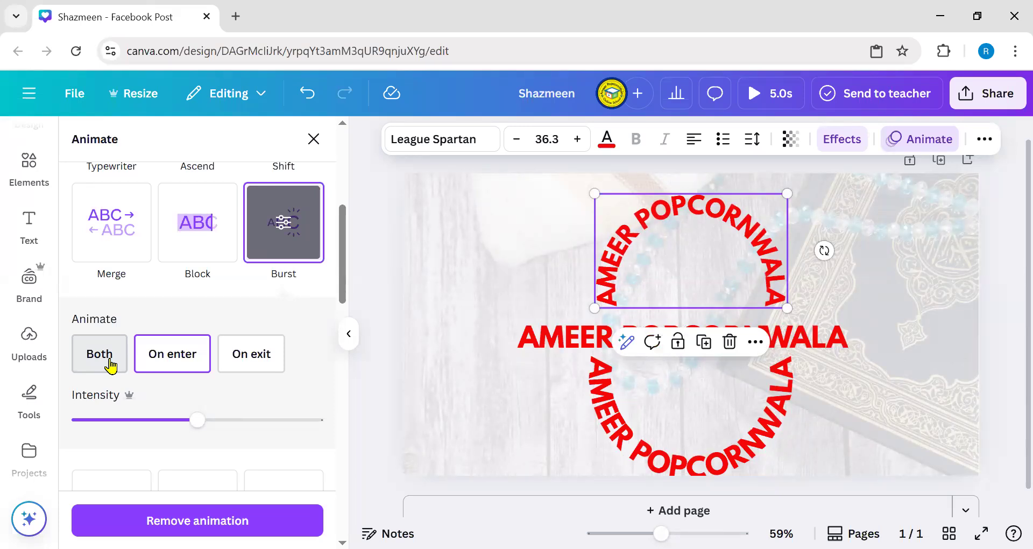
- Set the arc's Burst animation to play on Both enter and exit at low intensity
left_click(111, 366)
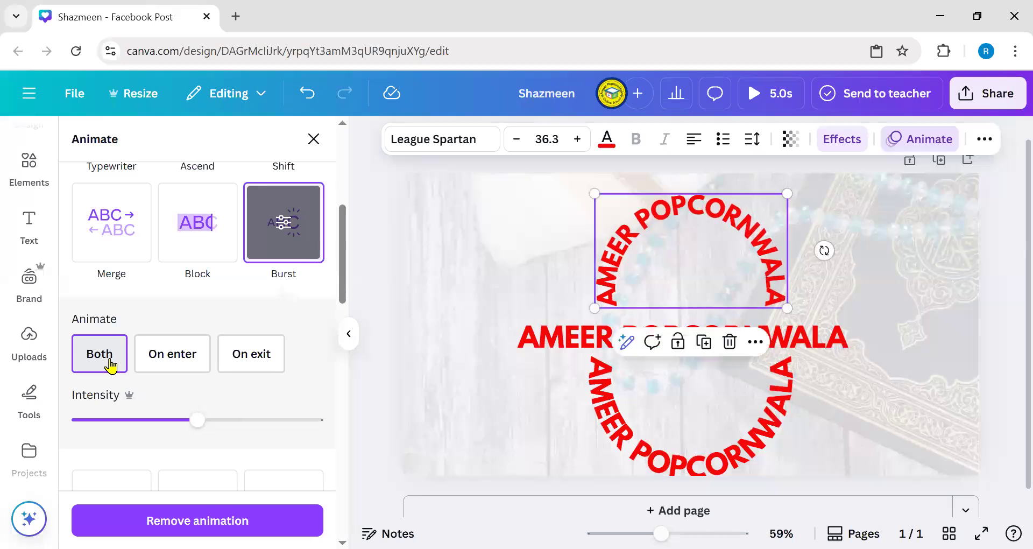
left_click(264, 362)
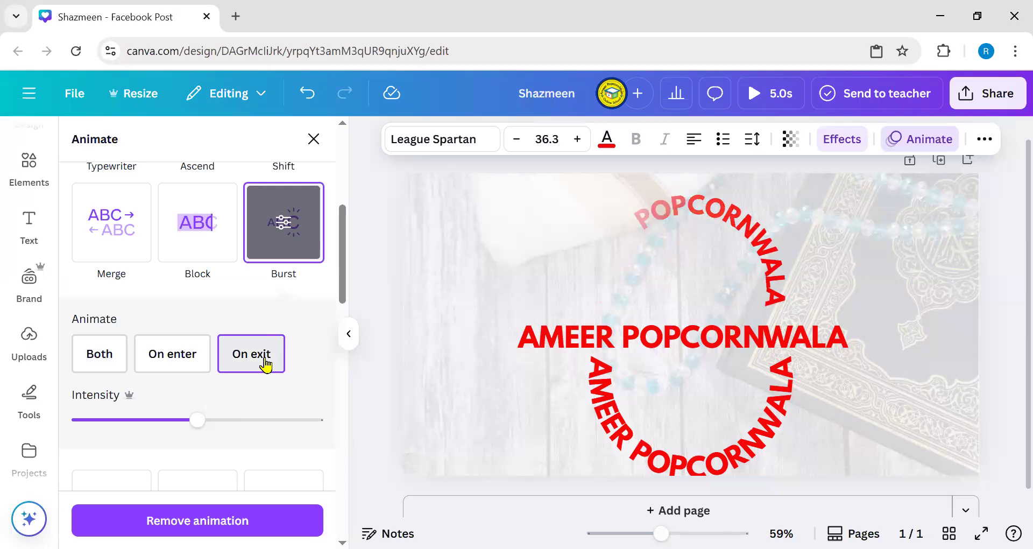
left_click(180, 358)
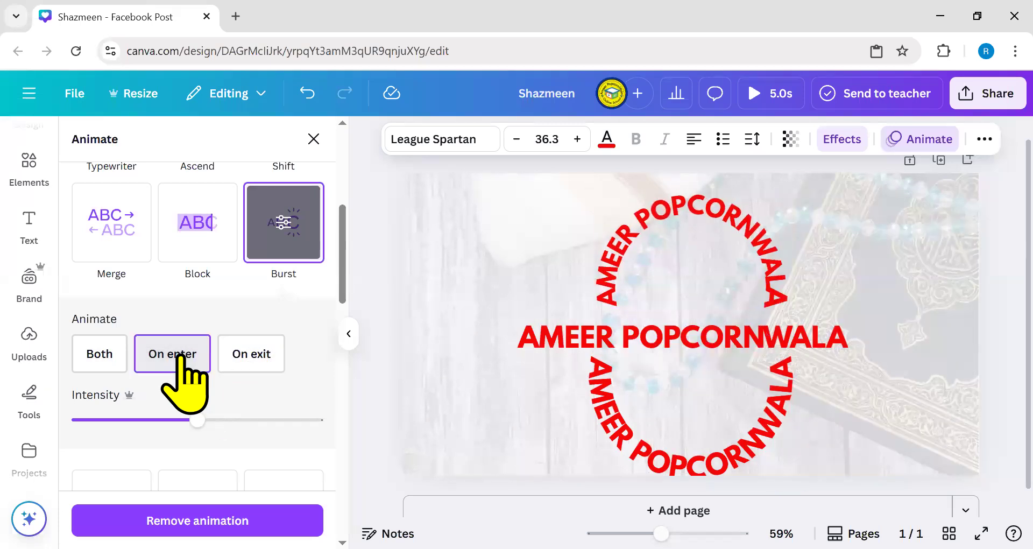
left_click(94, 355)
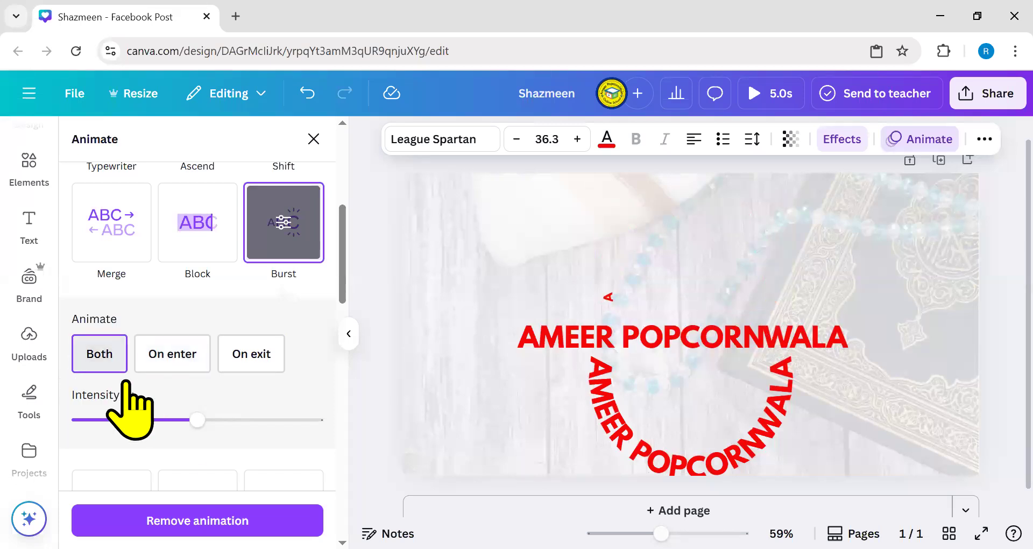
left_click_drag(197, 421, 127, 421)
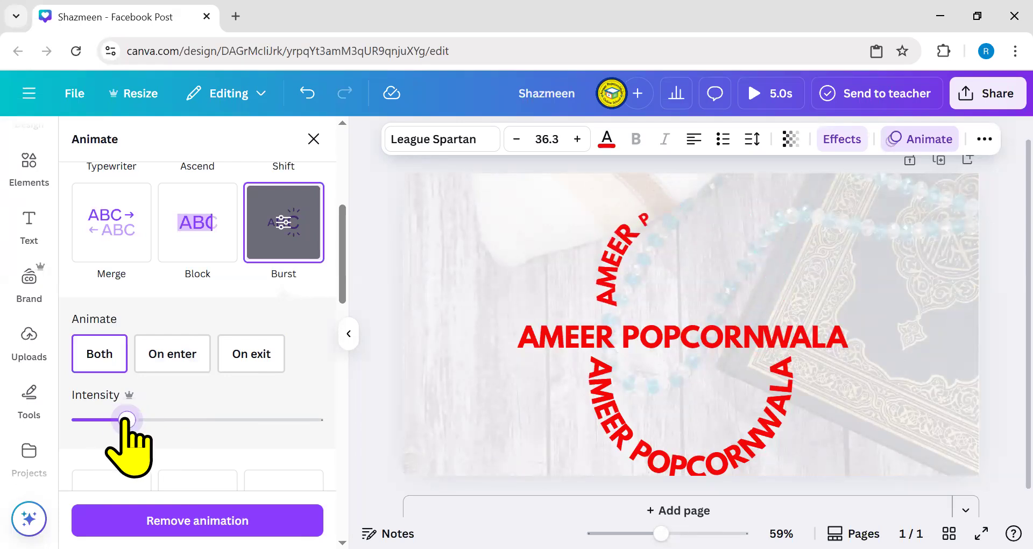
scroll(188, 376, "down", 5)
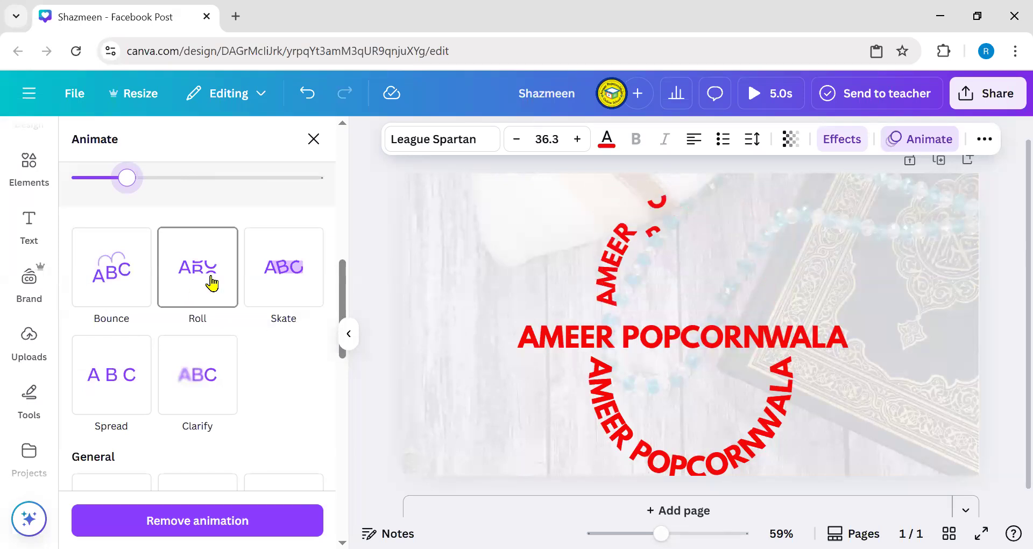
- Switch the top arc to the Roll animation, keeping Character rather than Word writing style
left_click(261, 280)
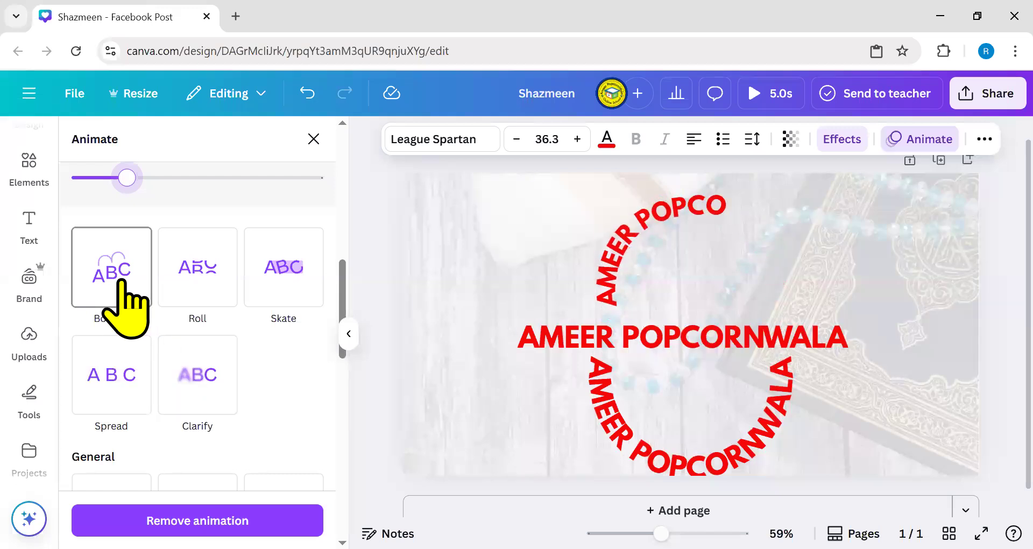
left_click(188, 277)
scroll(231, 425, "down", 5)
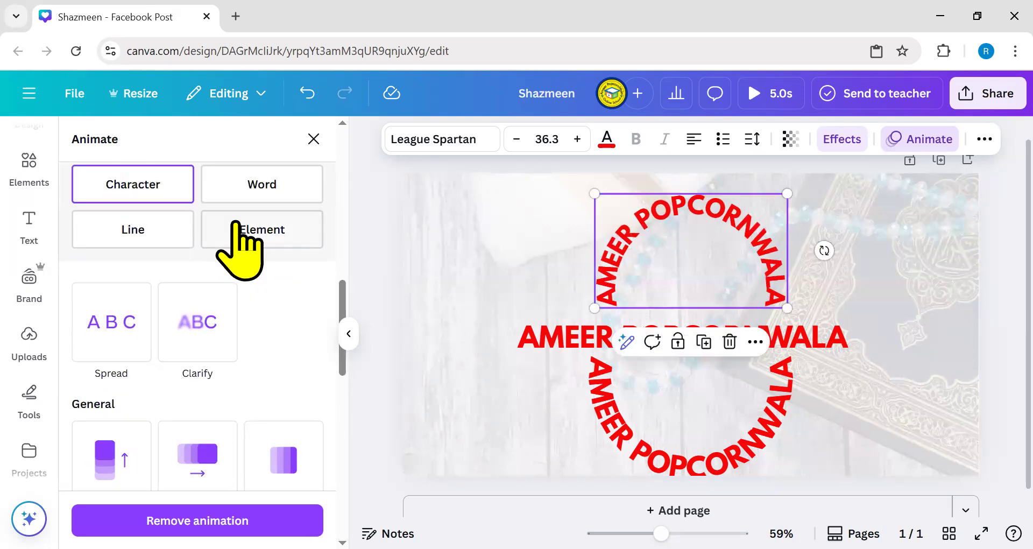
scroll(237, 247, "up", 2)
left_click(255, 285)
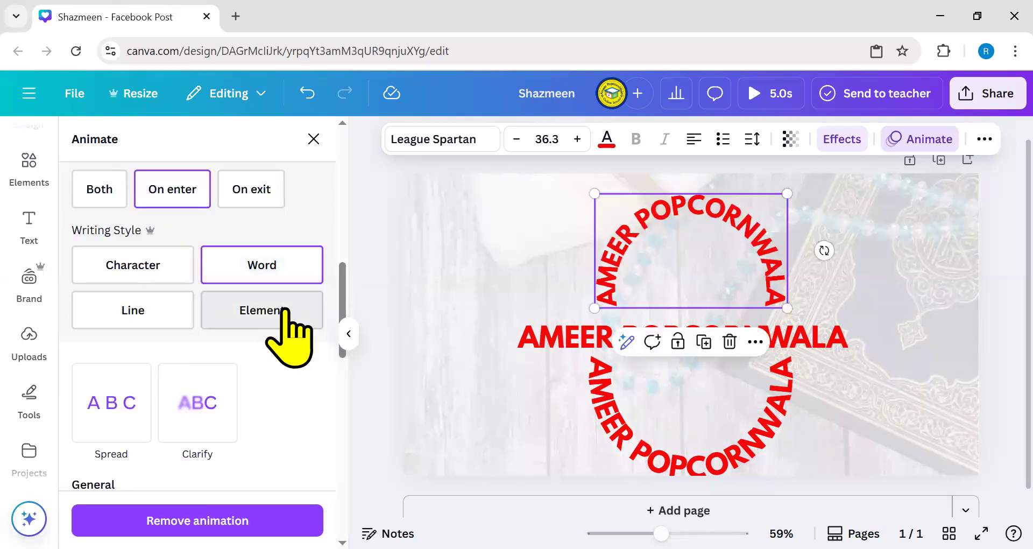
left_click(136, 274)
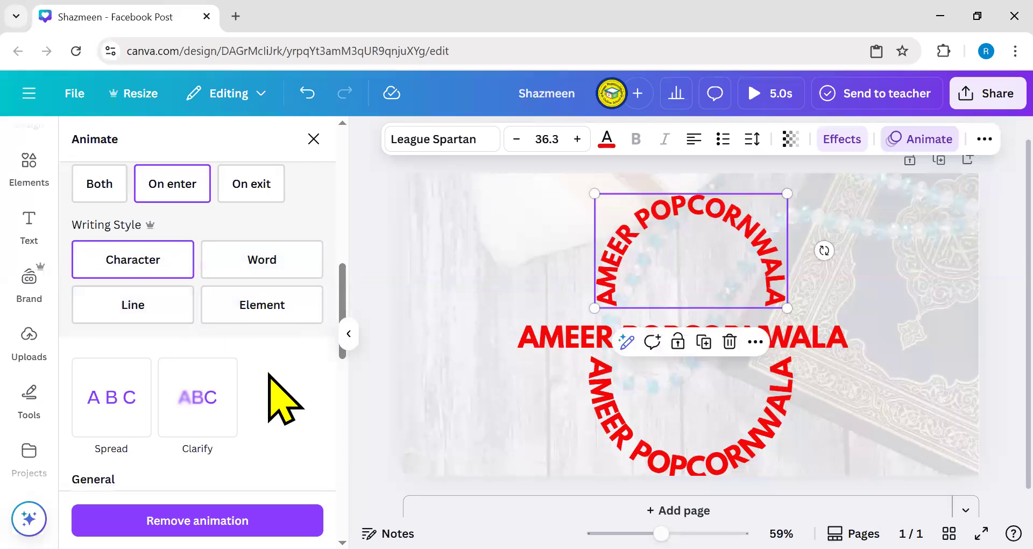
- Preview the Rise and Pan animations on the arc
scroll(272, 392, "down", 3)
left_click(94, 397)
left_click(220, 371)
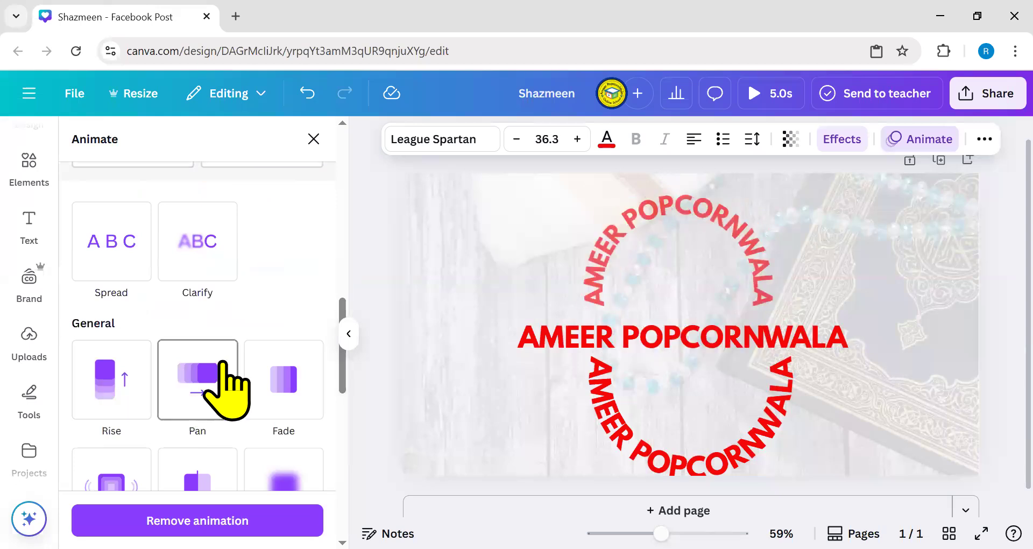
left_click(669, 311)
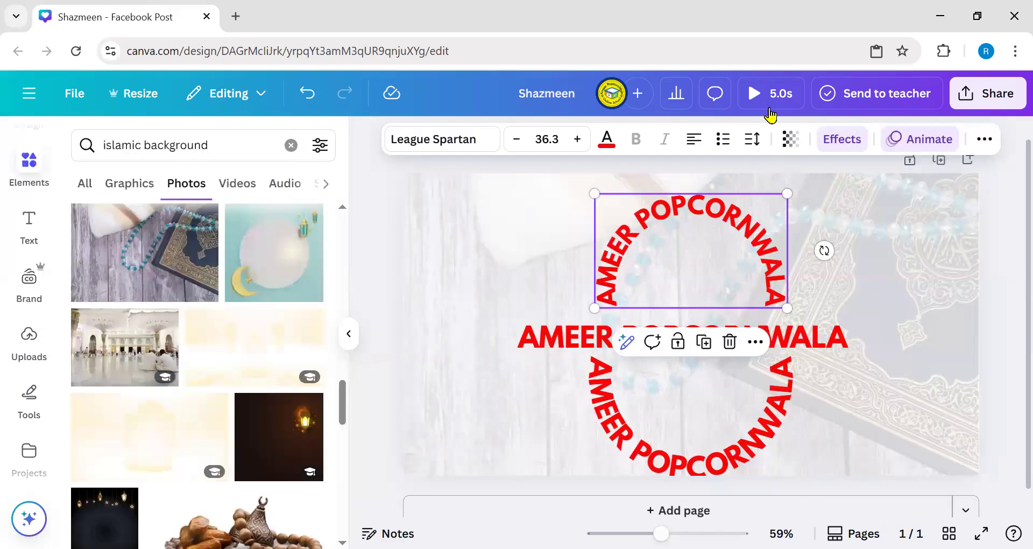
key("space")
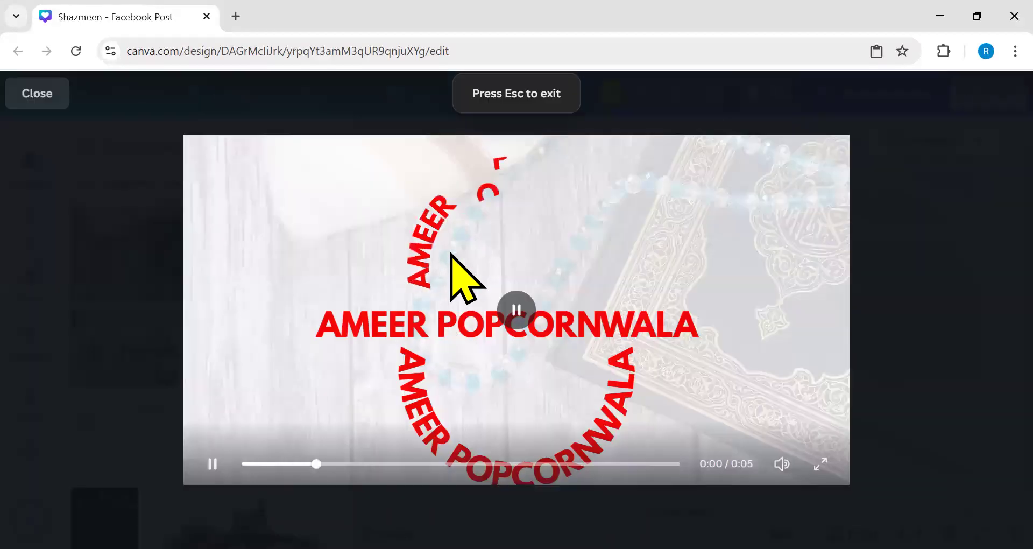
left_click(38, 95)
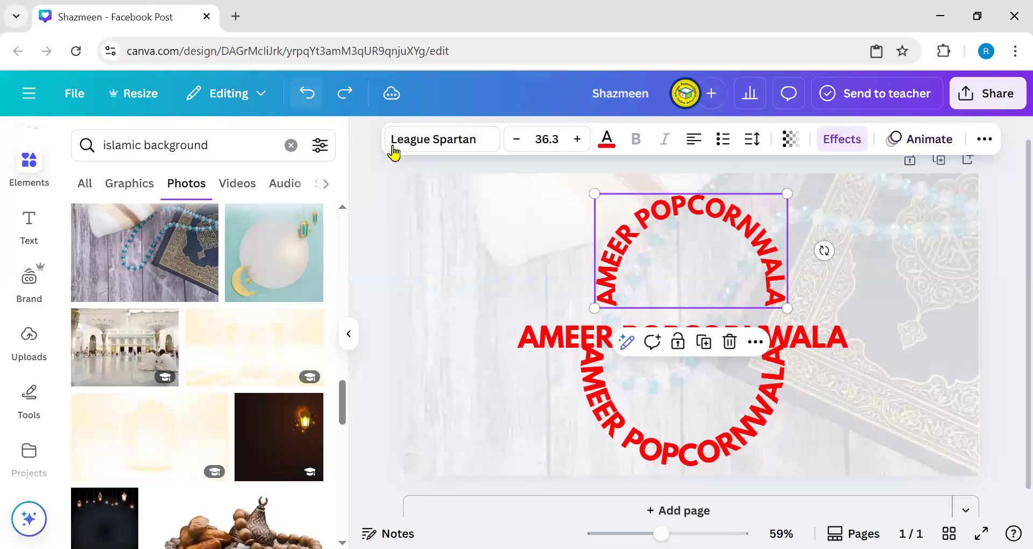
left_click(345, 93)
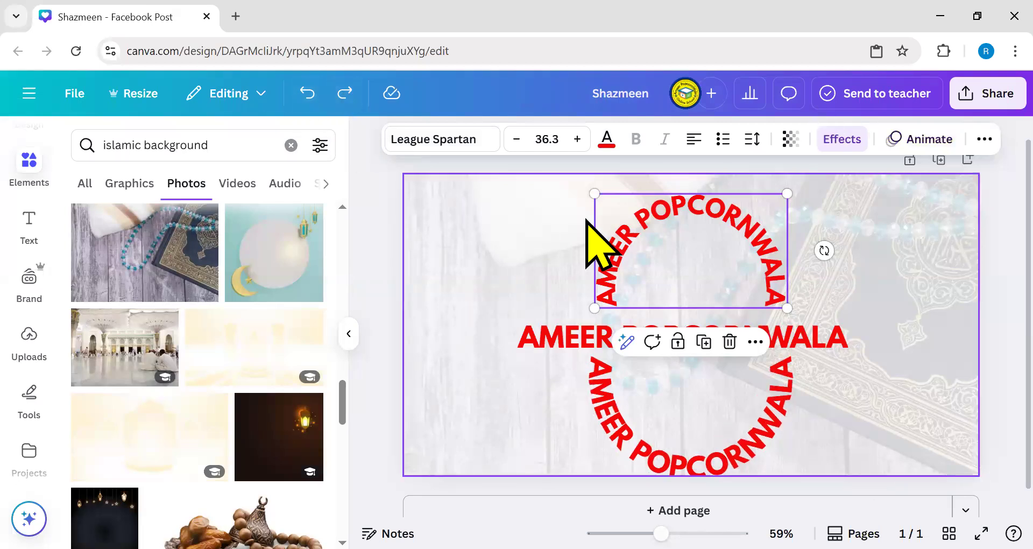
left_click(960, 256)
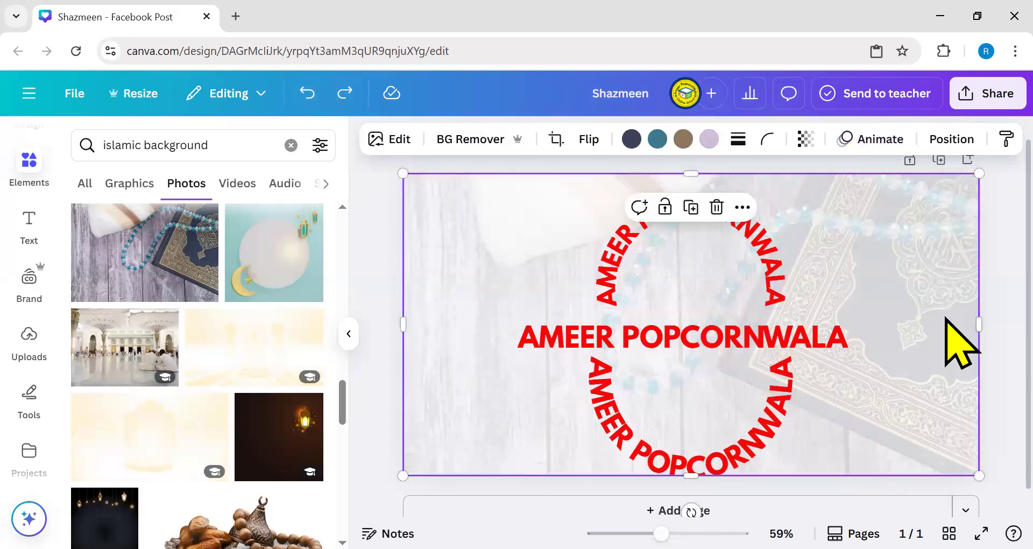
key("Escape")
left_click(942, 230)
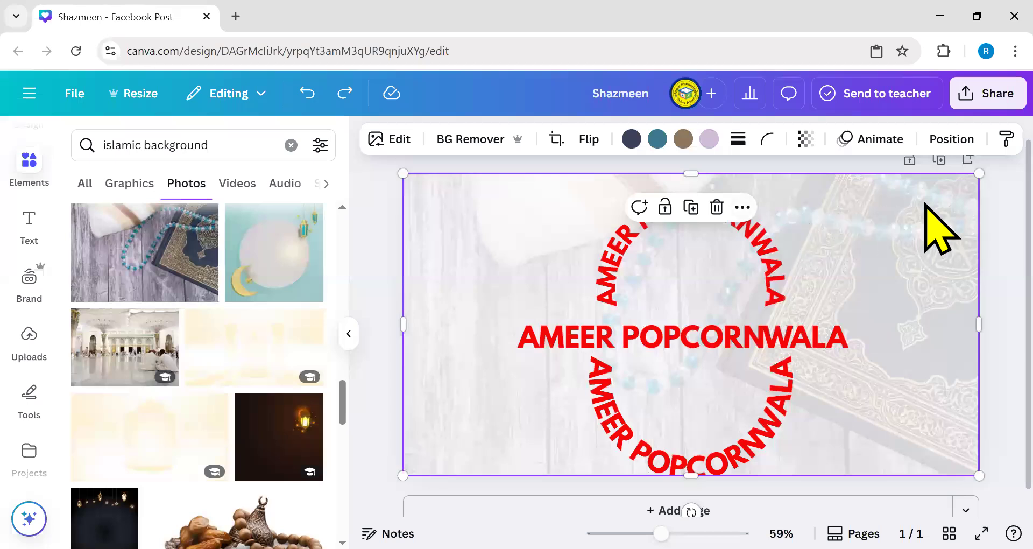
left_click(756, 280)
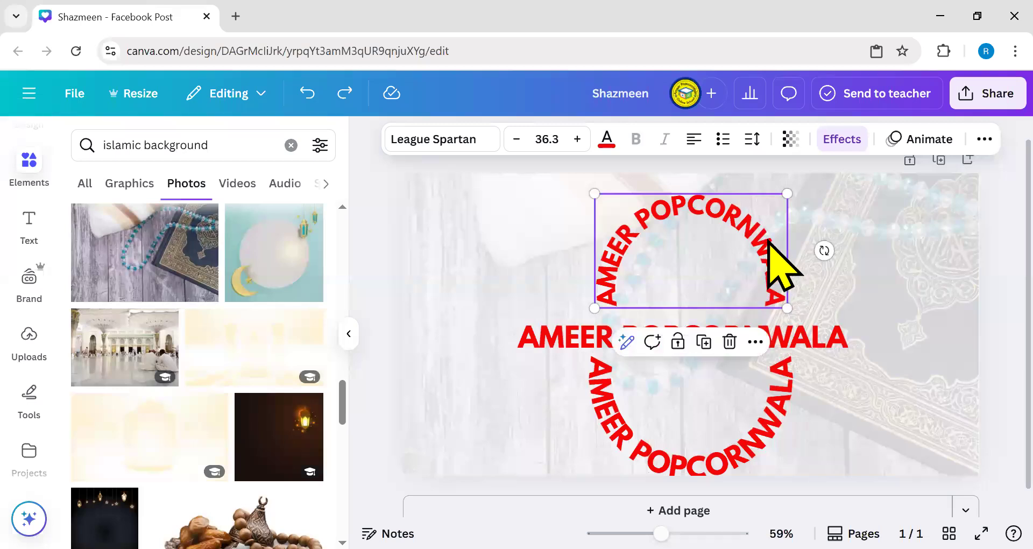
left_click(755, 342)
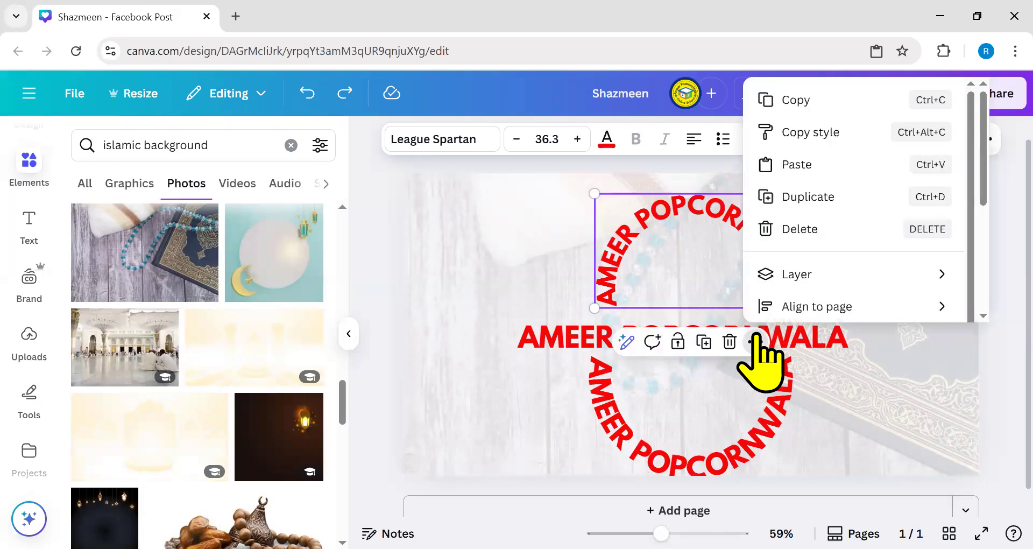
left_click(743, 308)
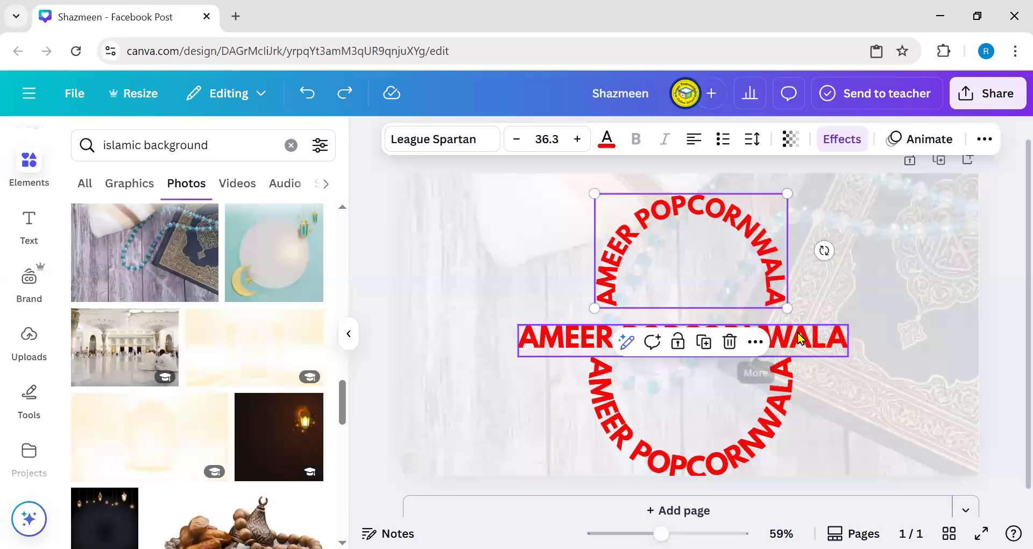
left_click(760, 341)
left_click(772, 409, "shift")
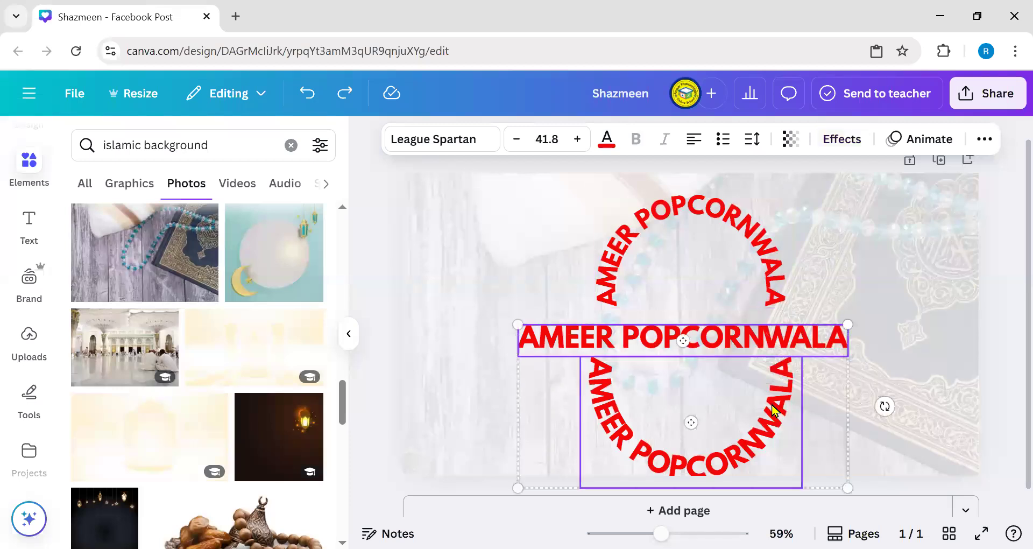
left_click(769, 274, "shift")
left_click(649, 233)
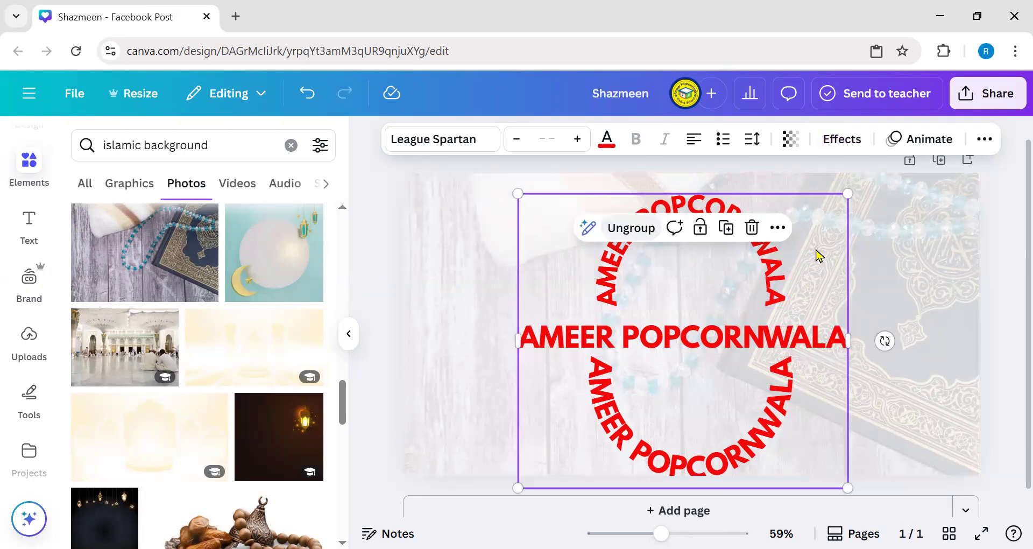
- Group the name texts with the background photo and open the group's animation options
left_click(947, 243, "shift")
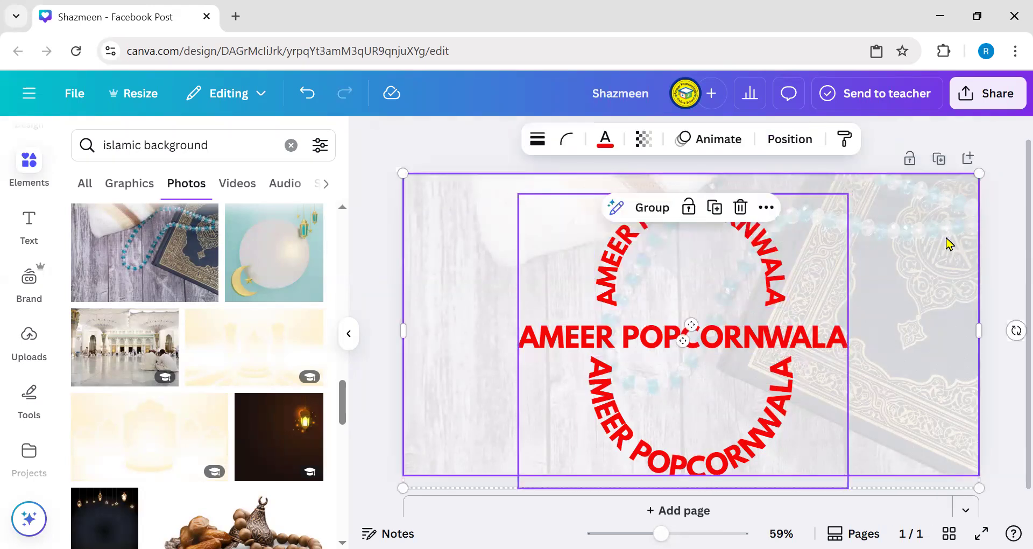
left_click(651, 210)
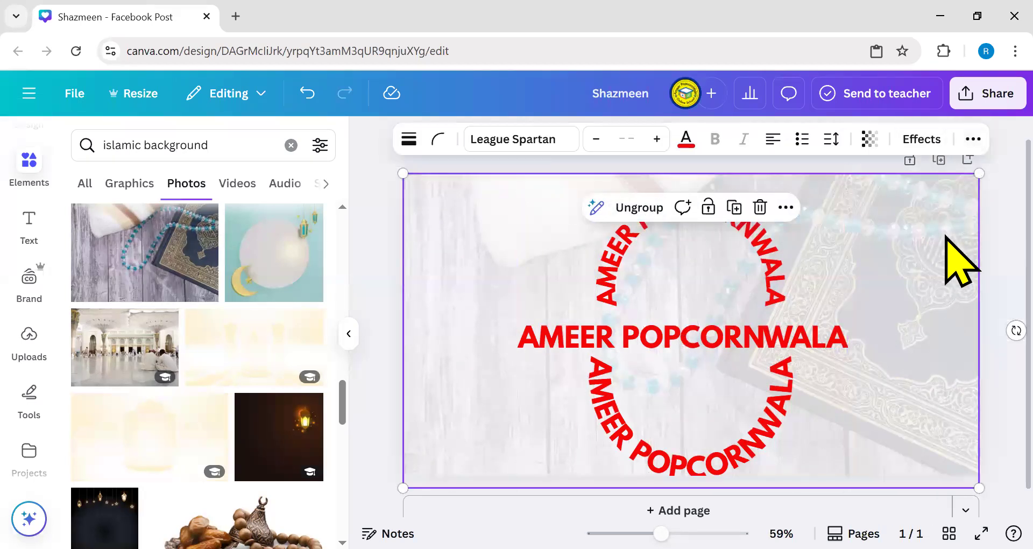
left_click(897, 269)
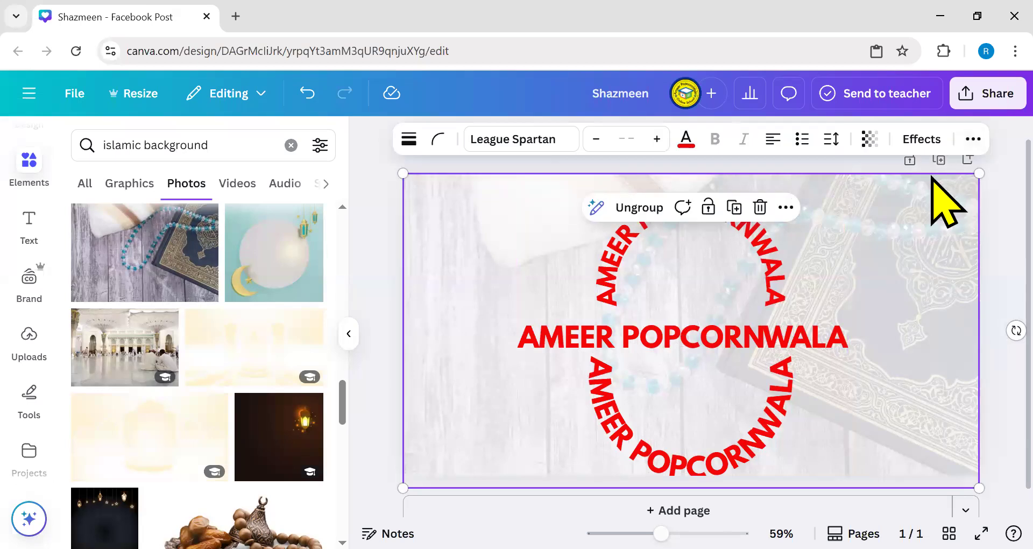
left_click(968, 141)
left_click(902, 185)
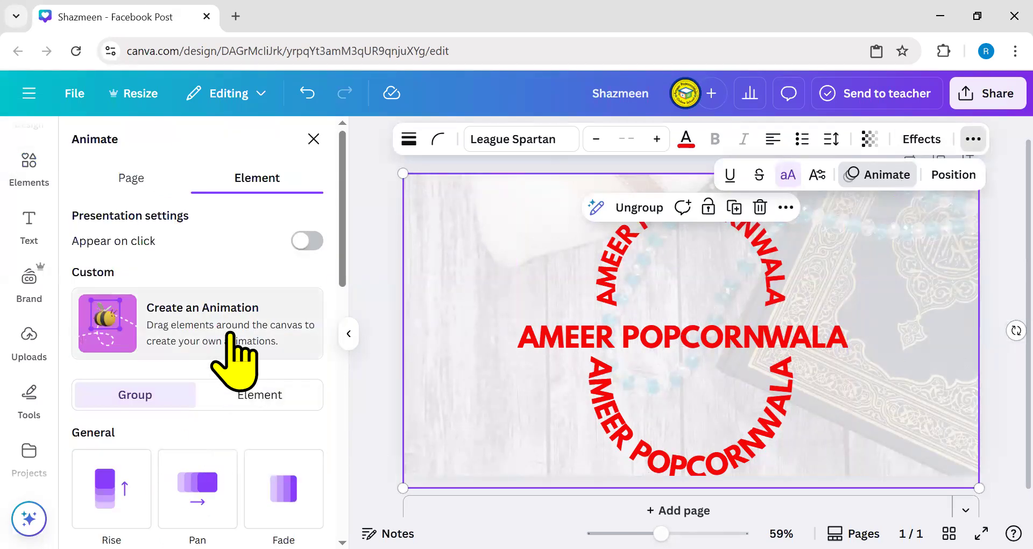
scroll(119, 320, "down", 3)
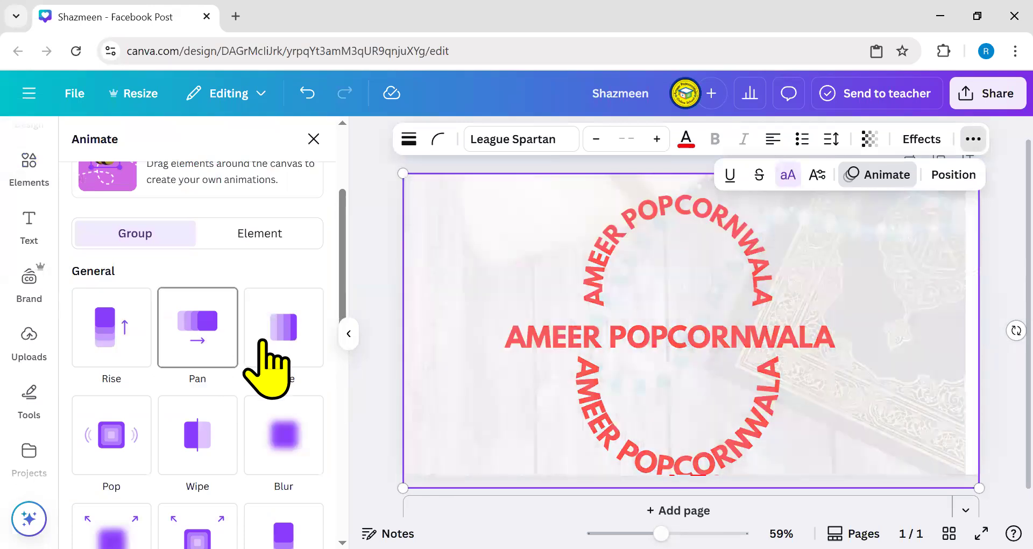
scroll(285, 344, "down", 3)
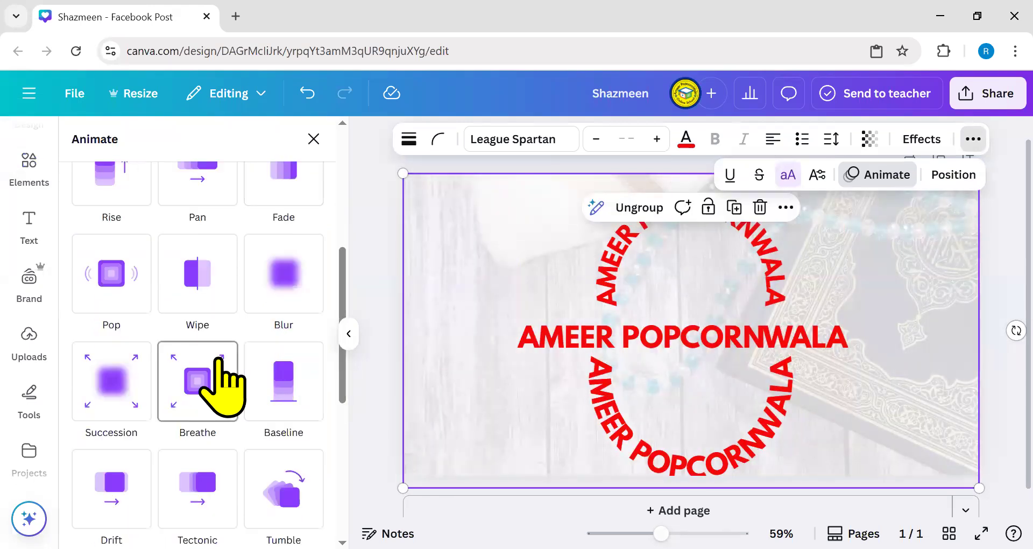
scroll(108, 401, "down", 2)
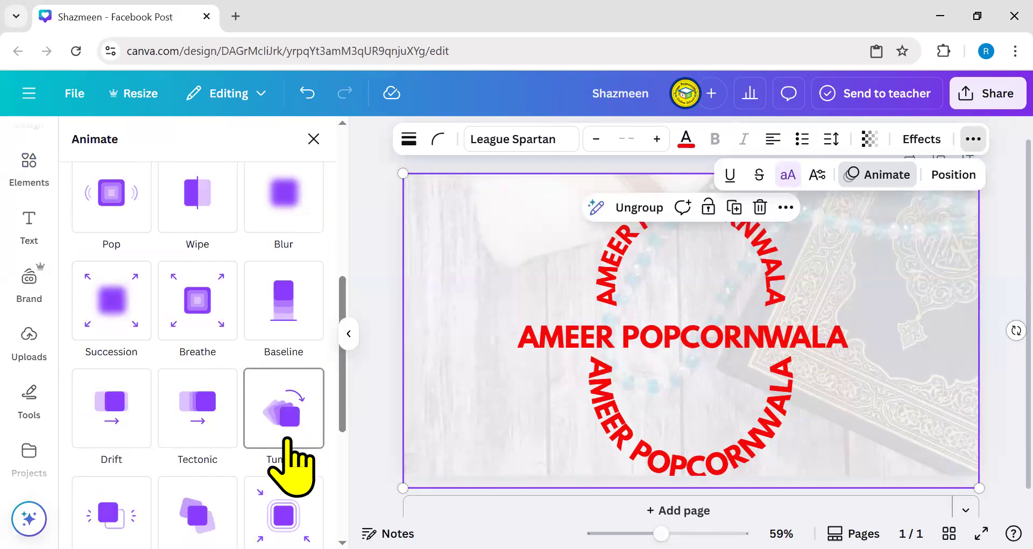
scroll(287, 452, "down", 1)
scroll(291, 474, "down", 2)
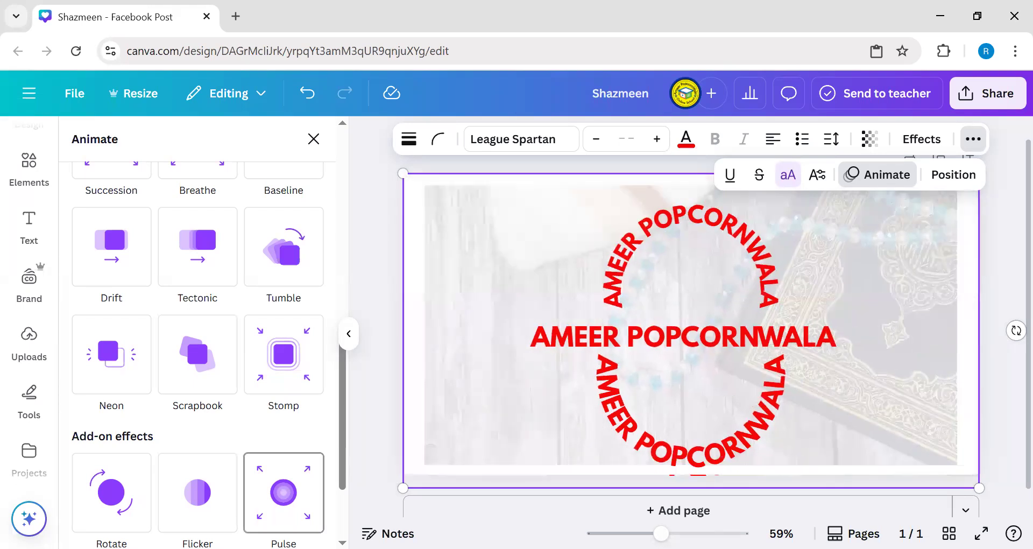
scroll(289, 344, "up", 10)
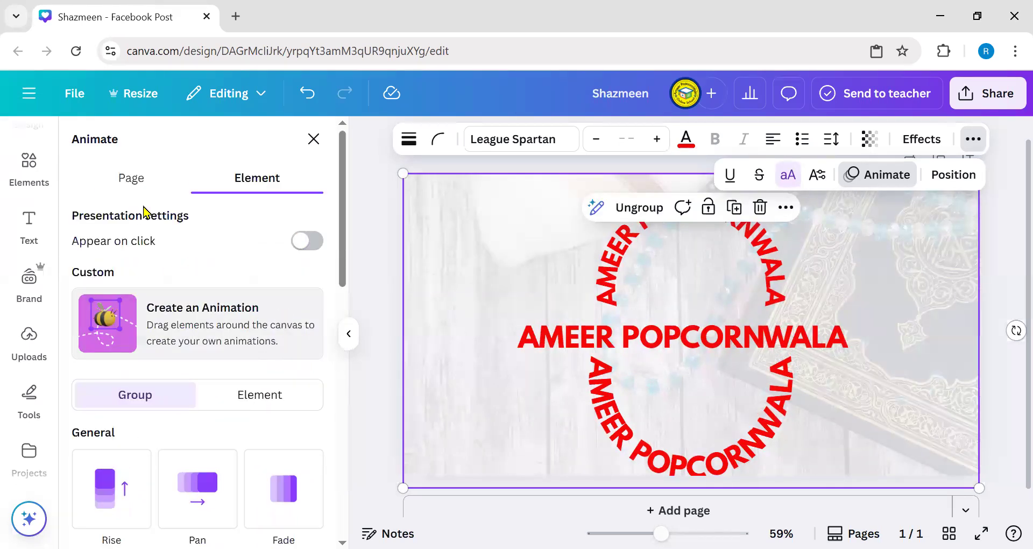
left_click(134, 186)
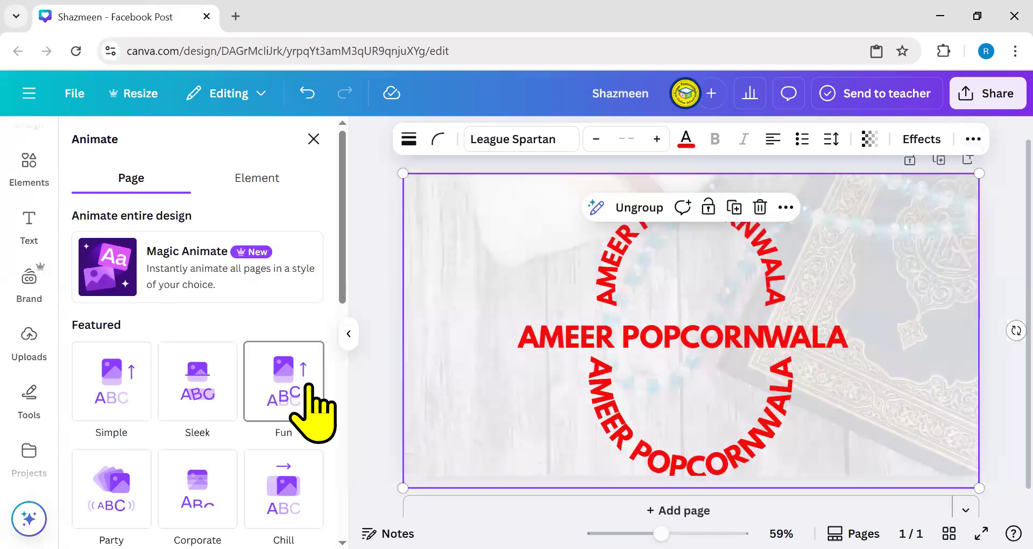
scroll(110, 341, "down", 3)
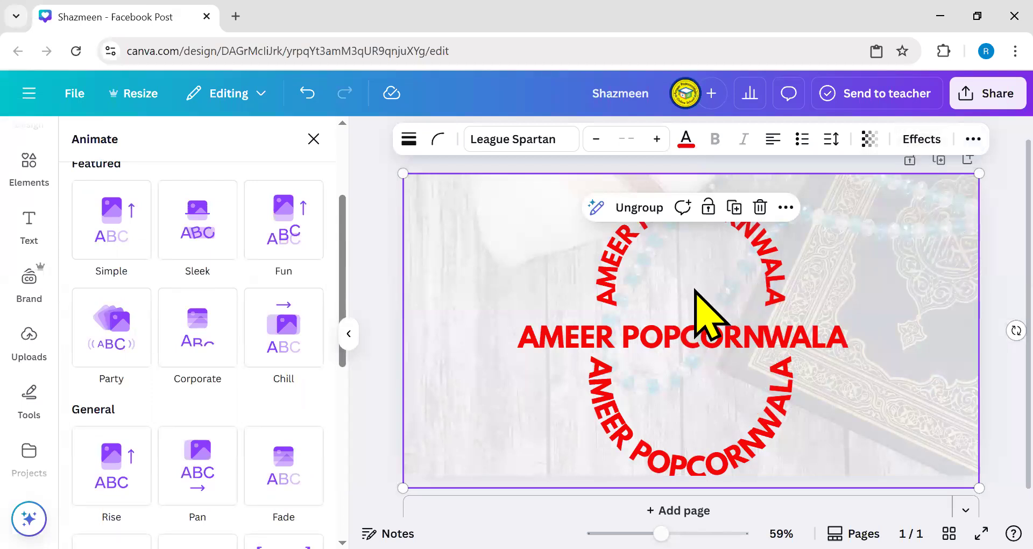
left_click(698, 310)
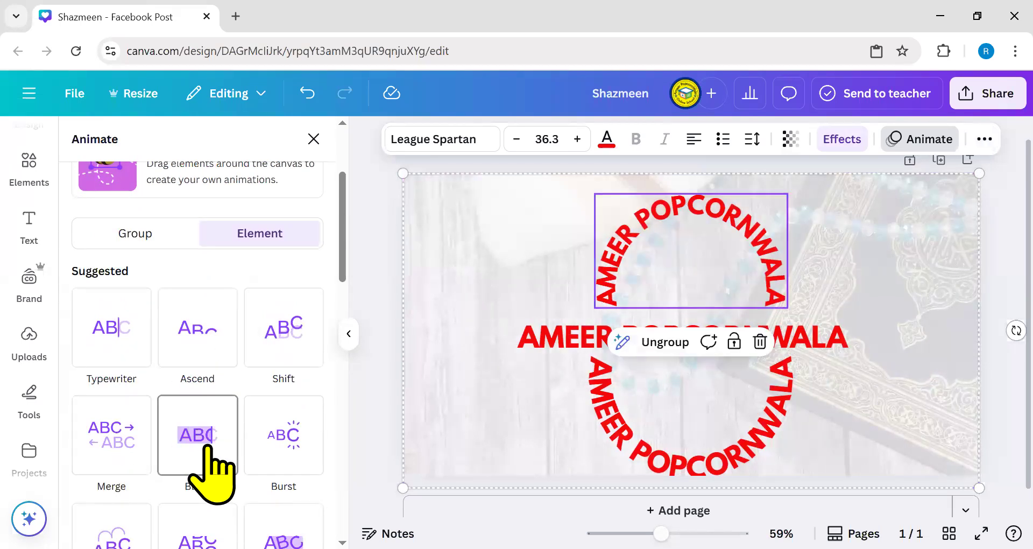
left_click(630, 312)
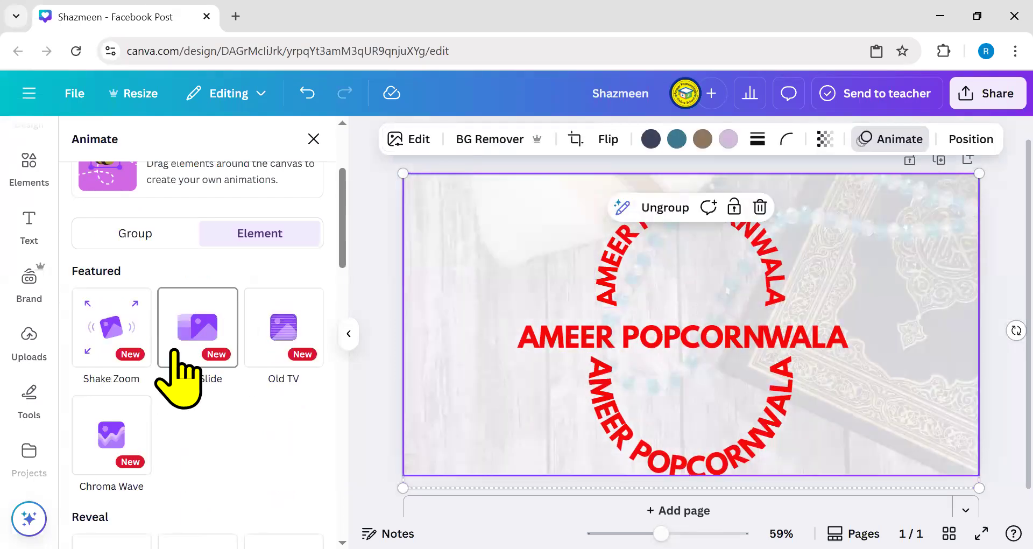
left_click(314, 141)
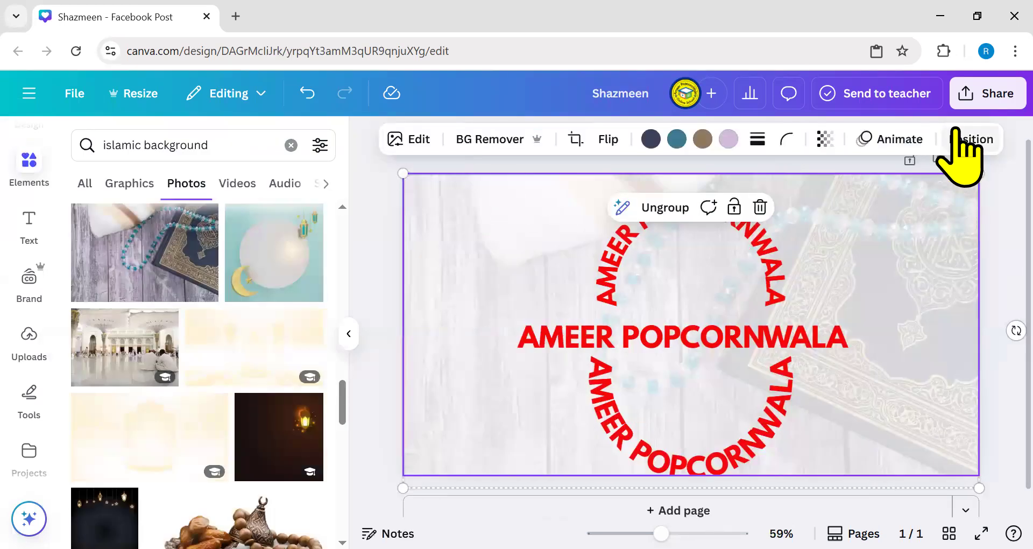
- Try Middle and Bottom page alignment, a move and a resize, undo them, then select the upper arc
left_click(967, 141)
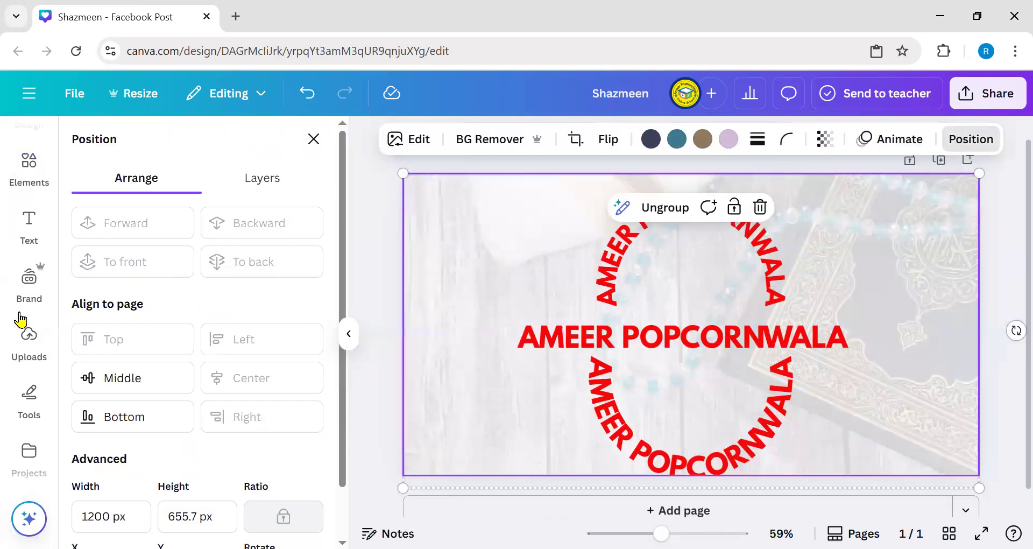
left_click(118, 378)
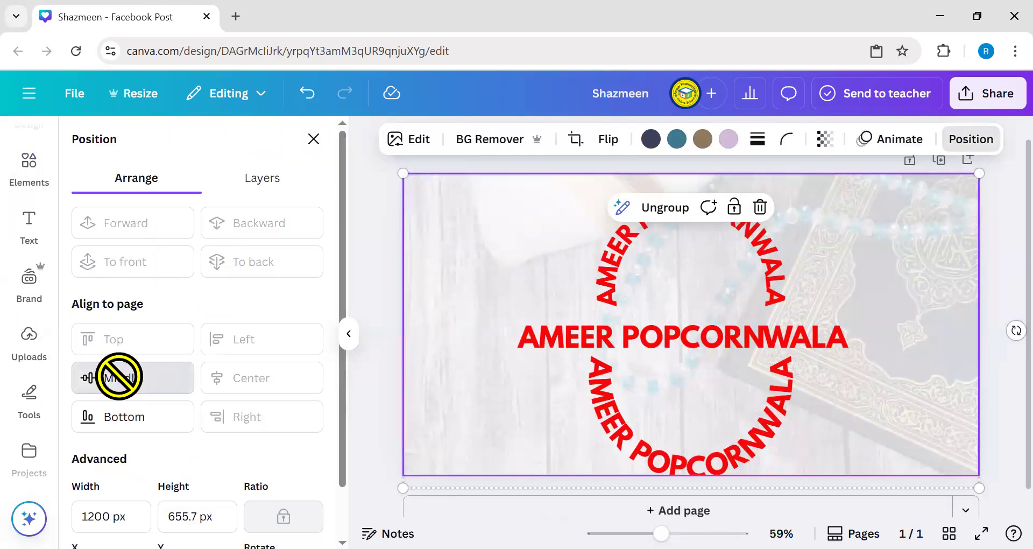
left_click(121, 426)
mouse_move(681, 333)
left_mouse_down()
mouse_move(686, 307)
mouse_move(692, 323)
left_mouse_up()
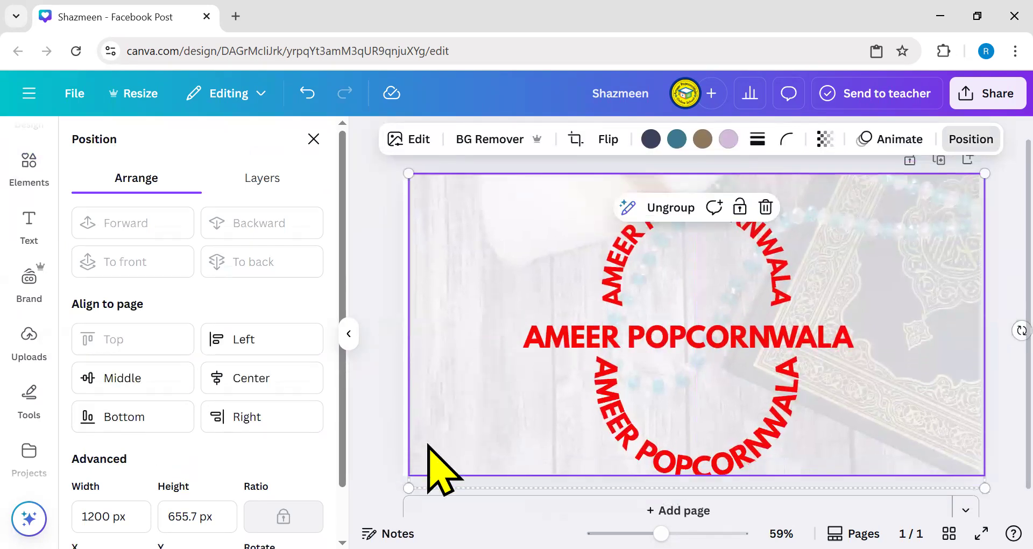
left_click_drag(409, 488, 403, 490)
left_click(307, 95)
left_click(308, 94)
left_click(307, 95)
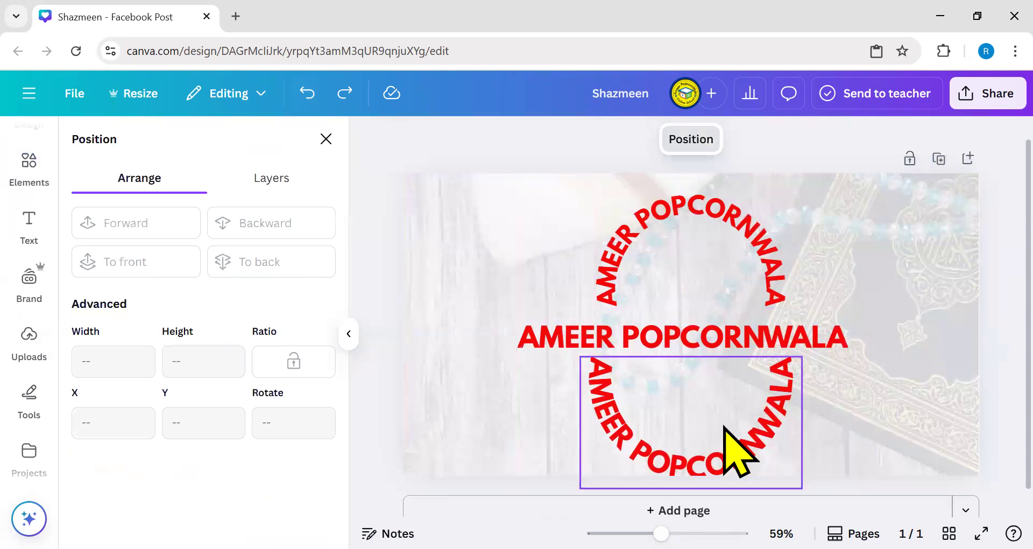
left_click(775, 253)
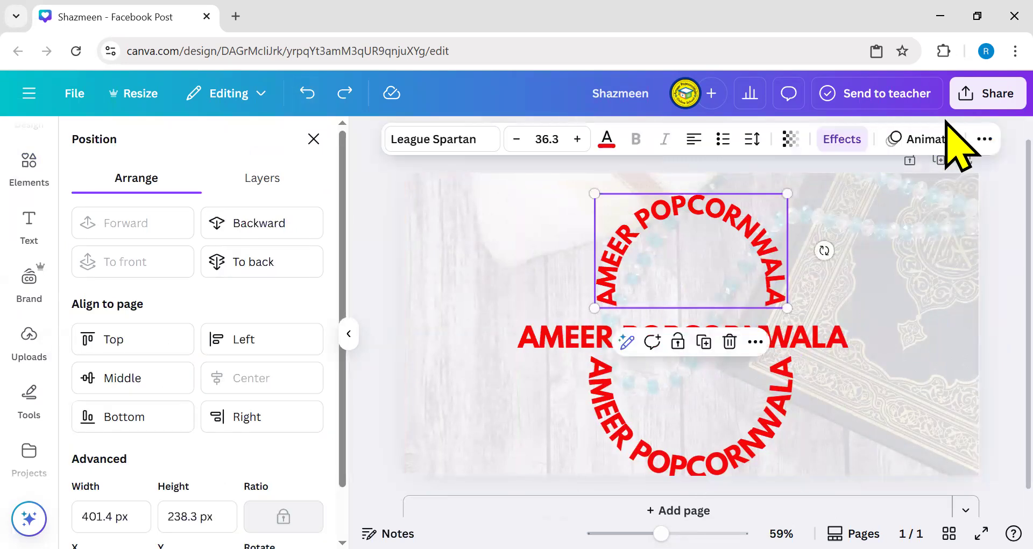
- Copy the upper curved arc's style from its more-actions menu
left_click(981, 141)
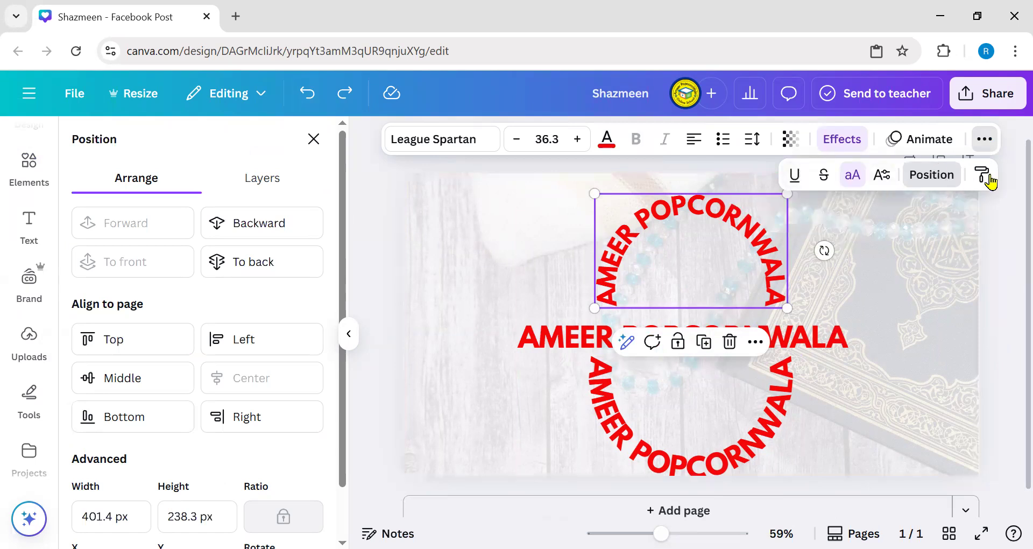
left_click(720, 276)
left_click(745, 251)
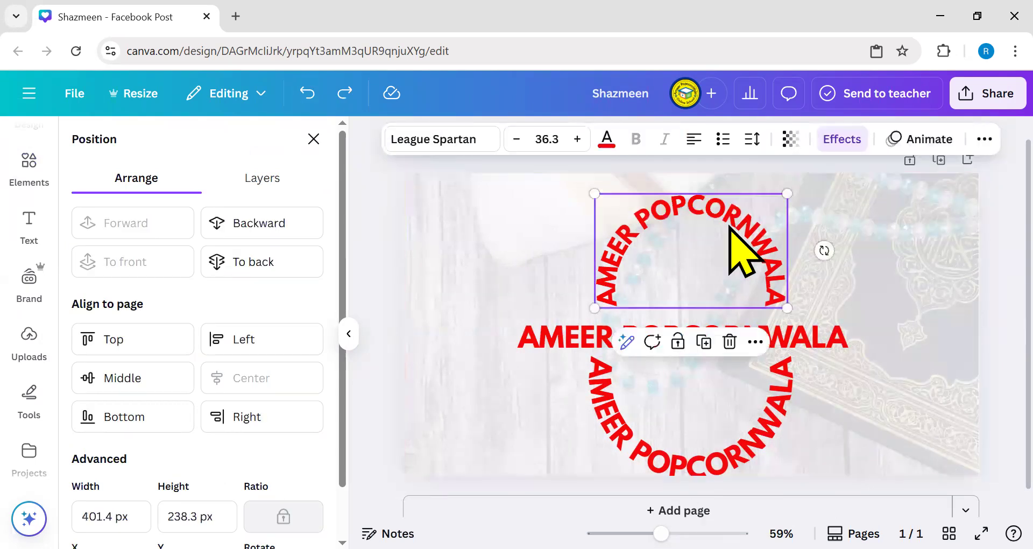
left_click(755, 341)
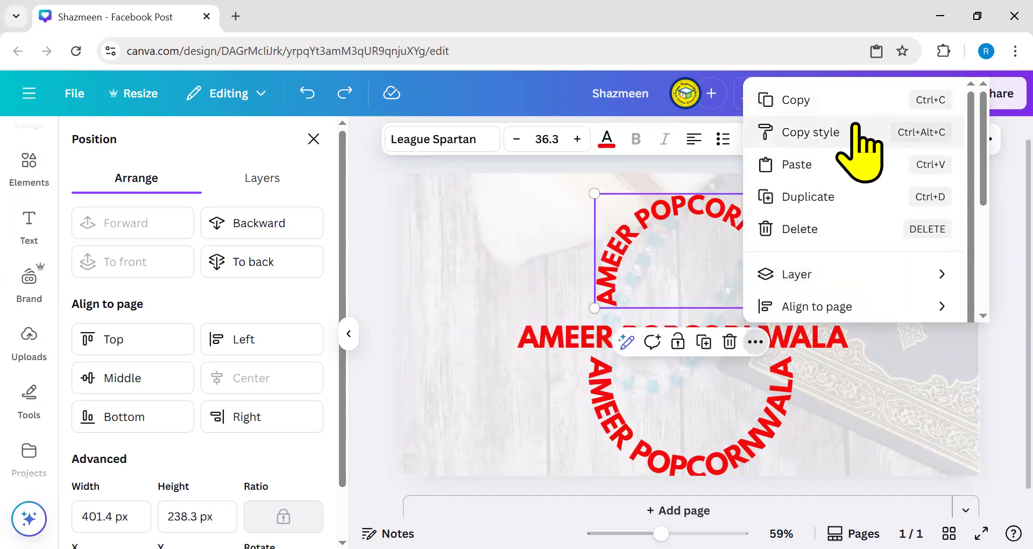
left_click(473, 277)
left_click(726, 240)
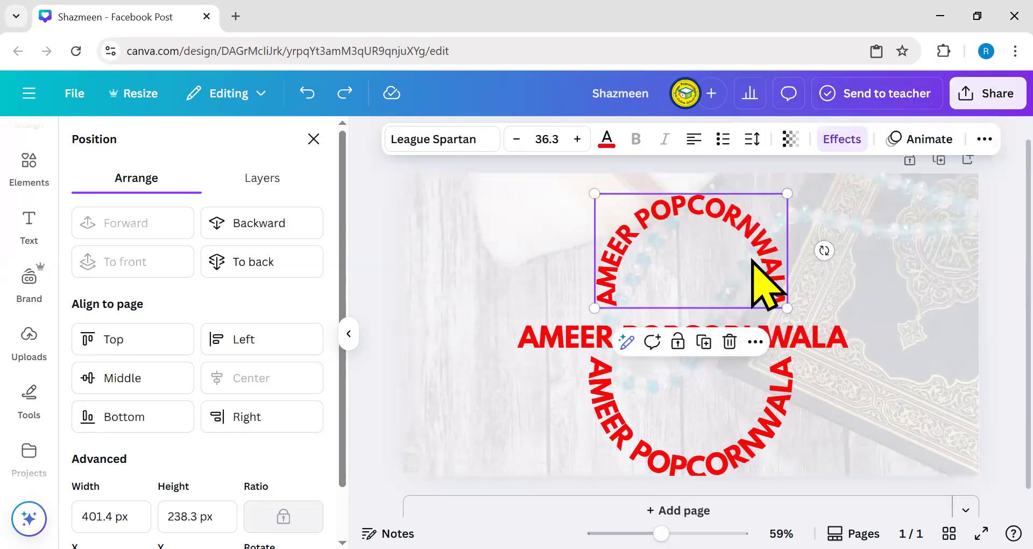
left_click(753, 342)
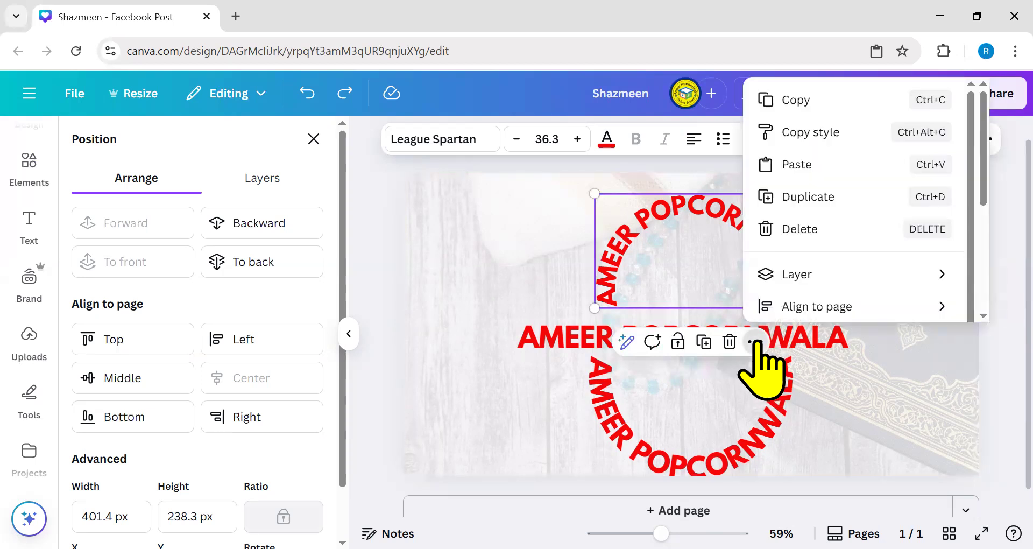
left_click(829, 135)
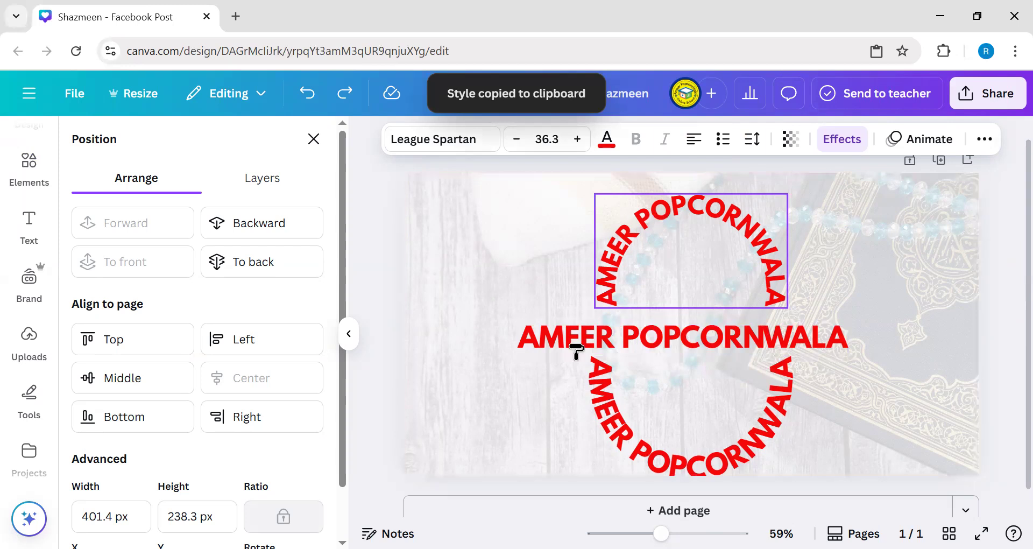
- Test the copied curved style on the middle text, undo it, and reselect the upper arc
left_click(575, 351)
left_click_drag(681, 397, 842, 383)
left_click(636, 359)
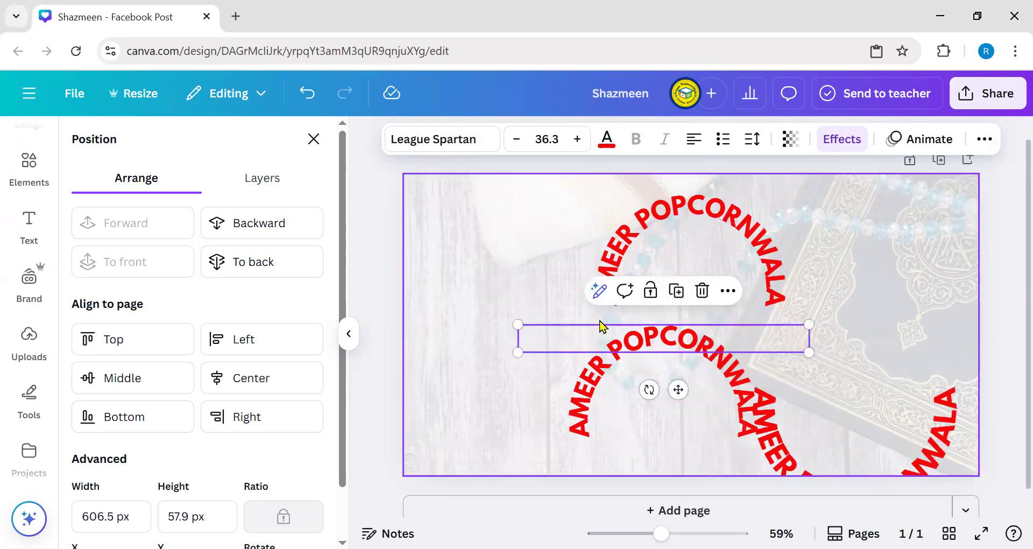
key("ctrl+z")
key("ctrl+z")
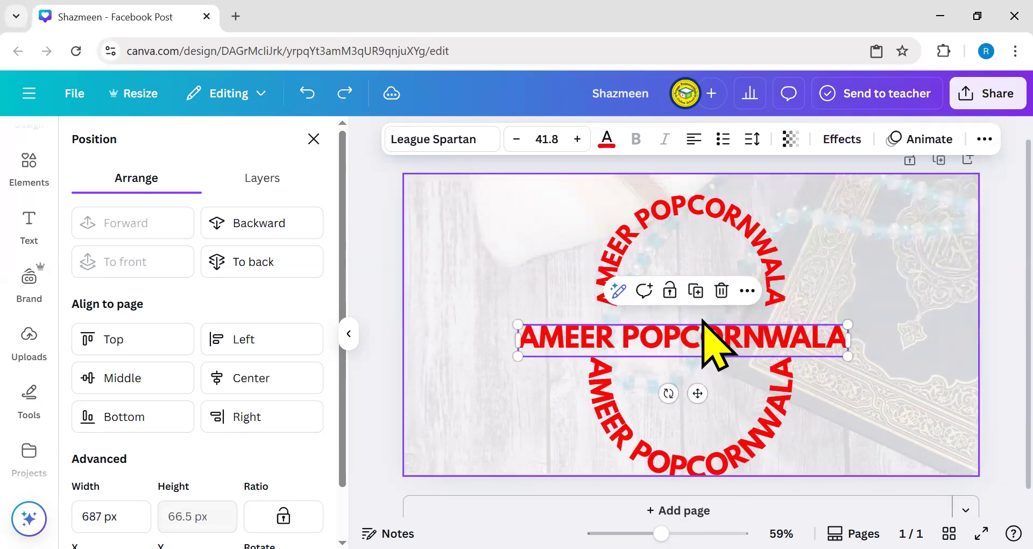
left_click(334, 103)
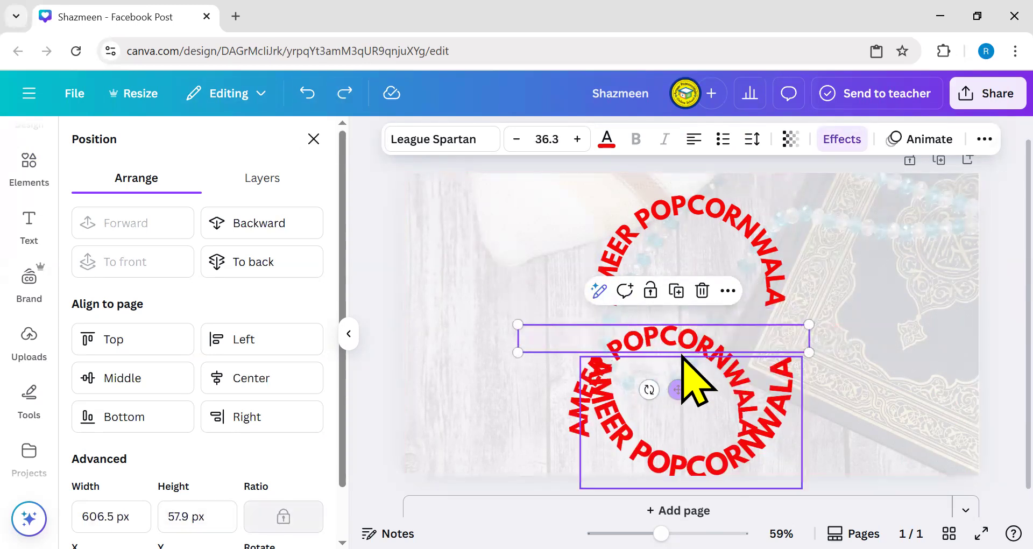
left_click(308, 93)
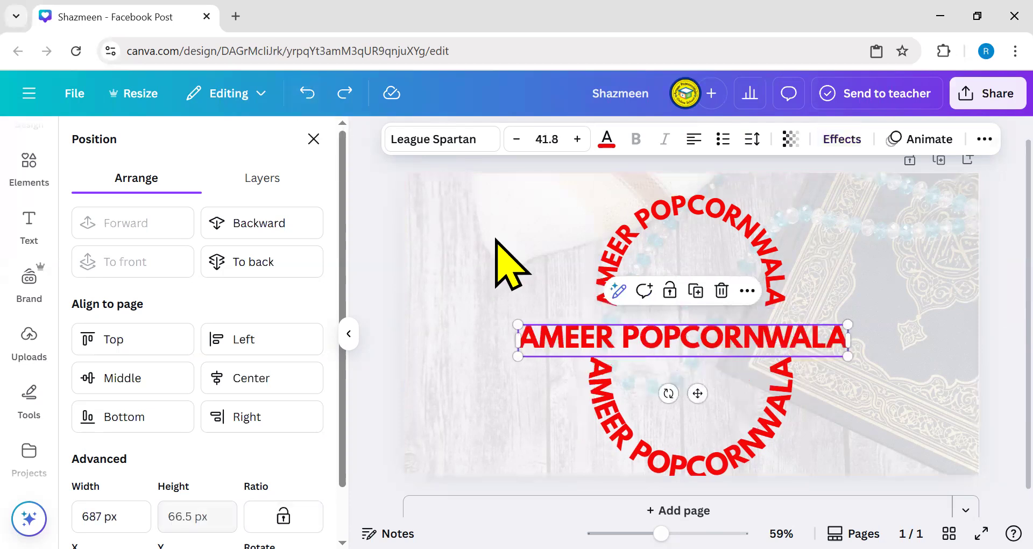
left_click(656, 187)
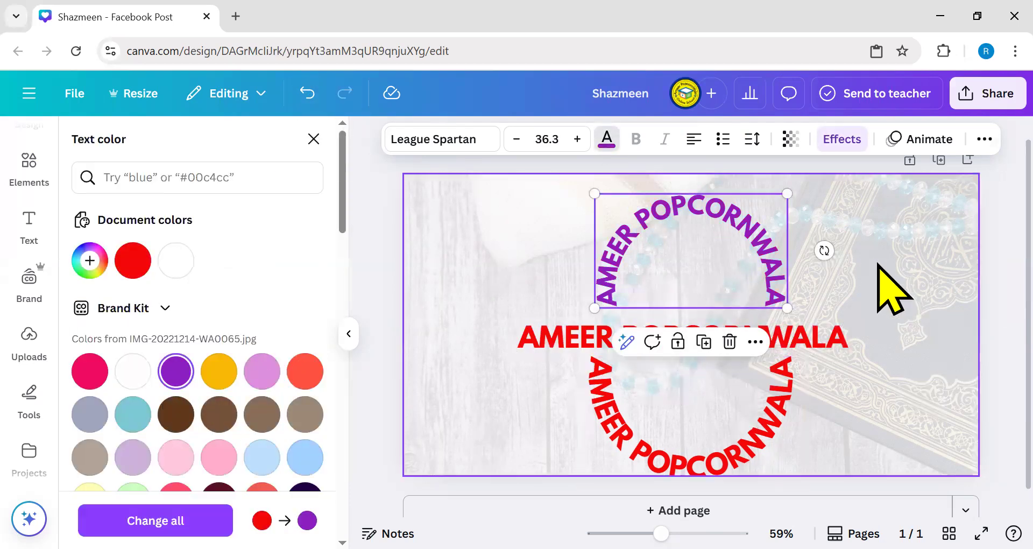
- Reselect the purple curved arc and look through its extra text options
left_click(880, 269)
left_click(755, 257)
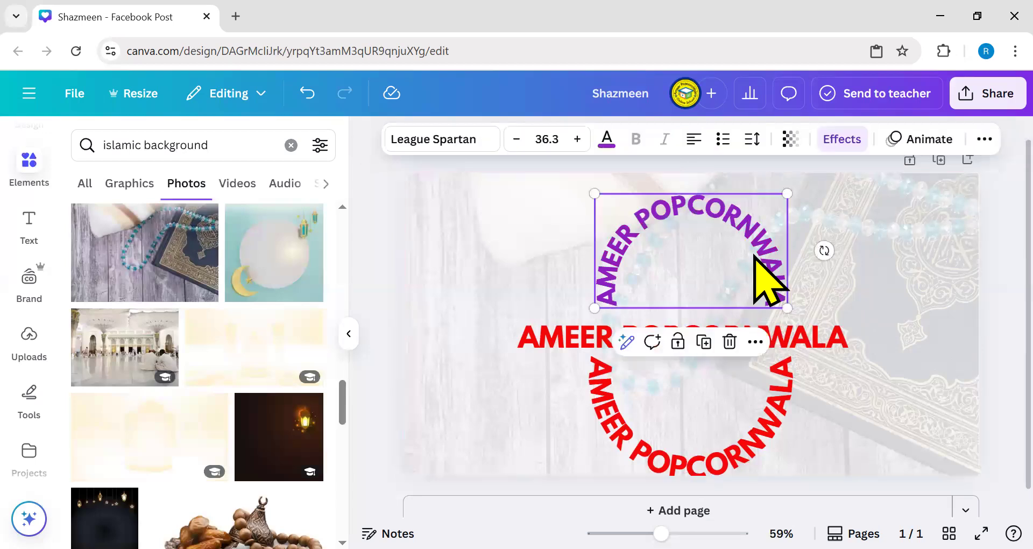
left_click(985, 140)
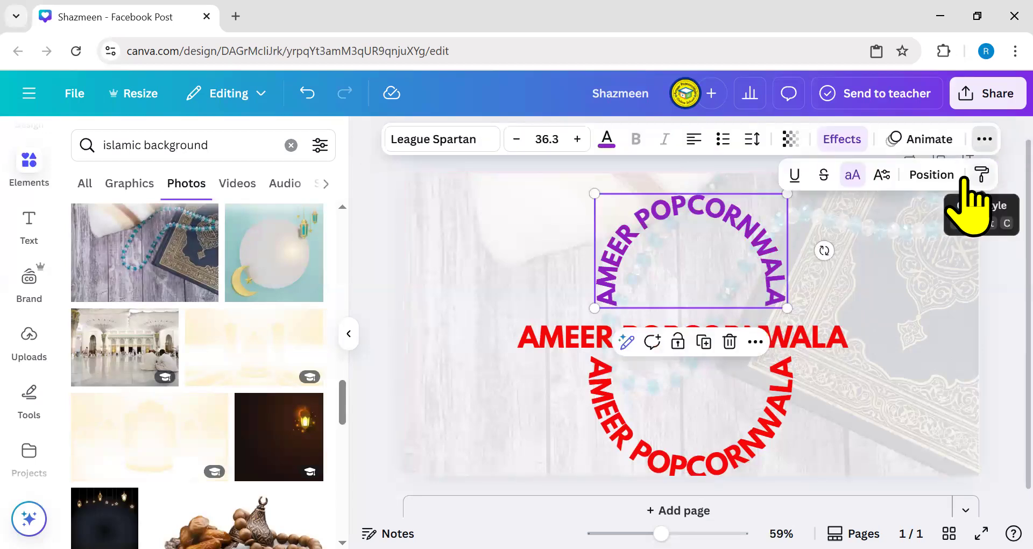
left_click(791, 275)
left_click(767, 246)
left_click(766, 246)
left_click(870, 279)
- Copy the purple arc's style and paste it onto the red middle text
left_click(743, 207)
left_click(607, 282)
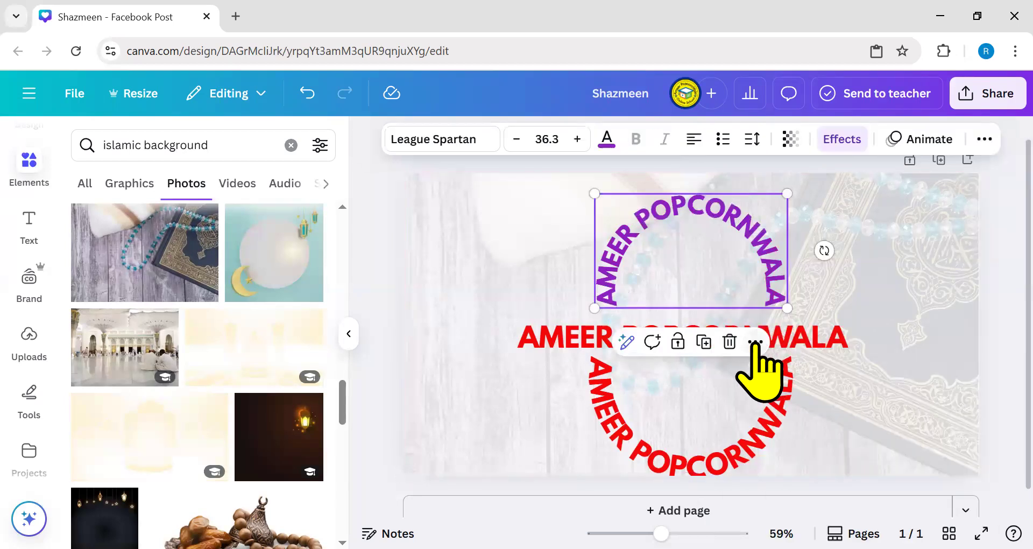
left_click(756, 342)
left_click(794, 142)
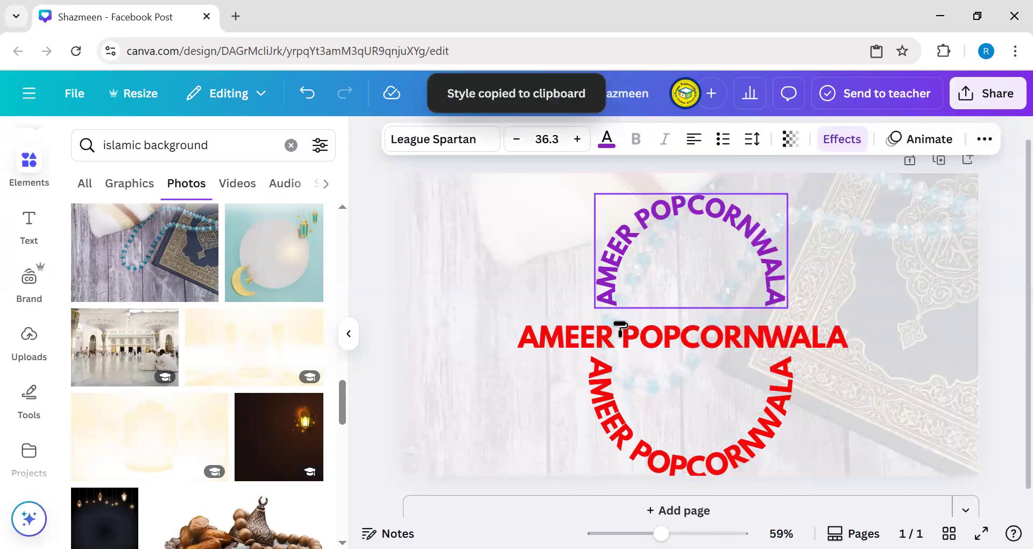
left_click(733, 339)
- Move the new purple arc lower and drag the top purple arc to the top-left corner
mouse_move(661, 314)
left_mouse_down()
mouse_move(565, 247)
mouse_move(887, 348)
left_mouse_up()
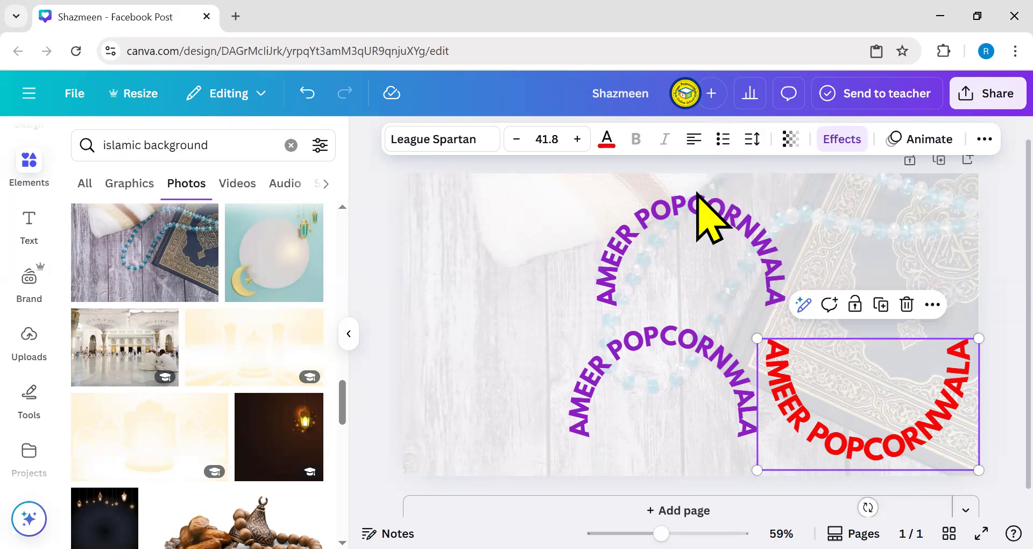
left_click_drag(696, 237, 502, 238)
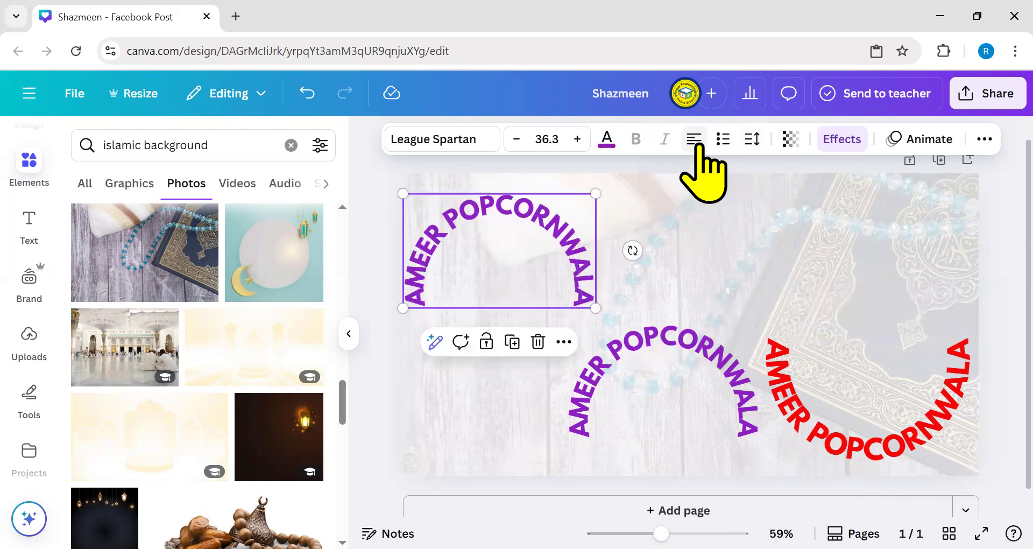
left_click(724, 143)
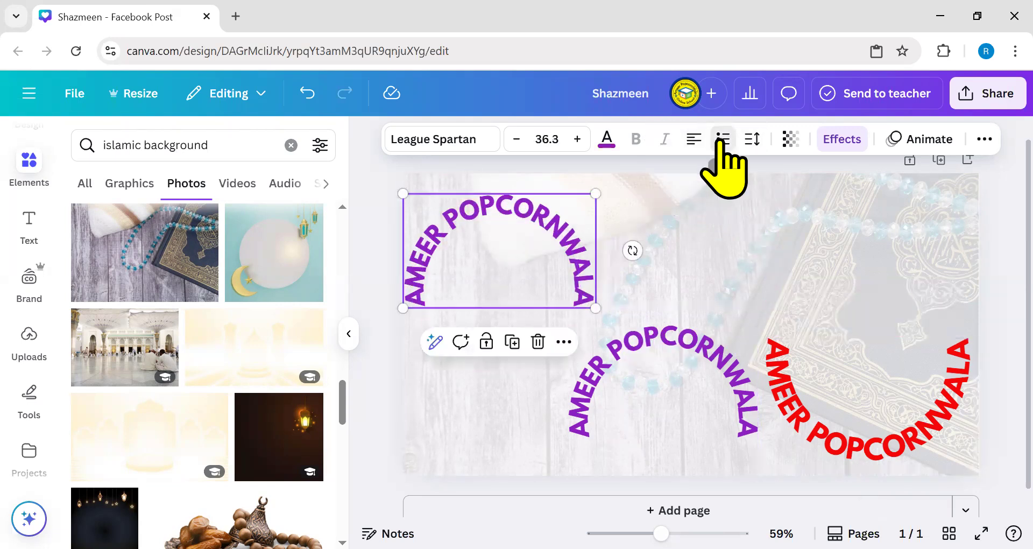